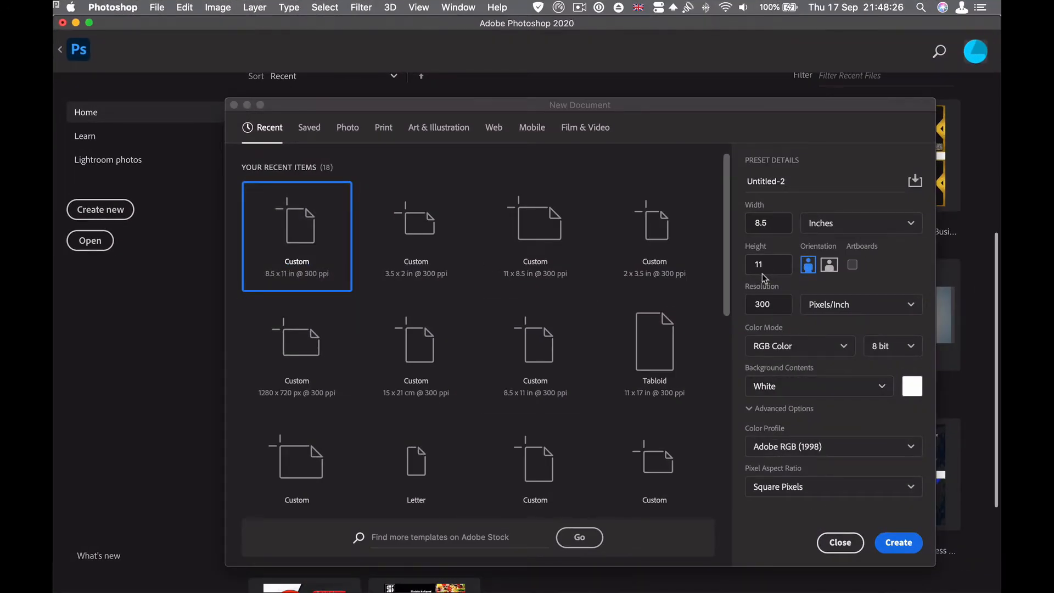
Create an 8.5 × 11 inch, 300 ppi RGB document and draw a rectangle of about 2669 × 3456 px covering the page.
{"action": "left_click", "coordinate": [898, 541]}
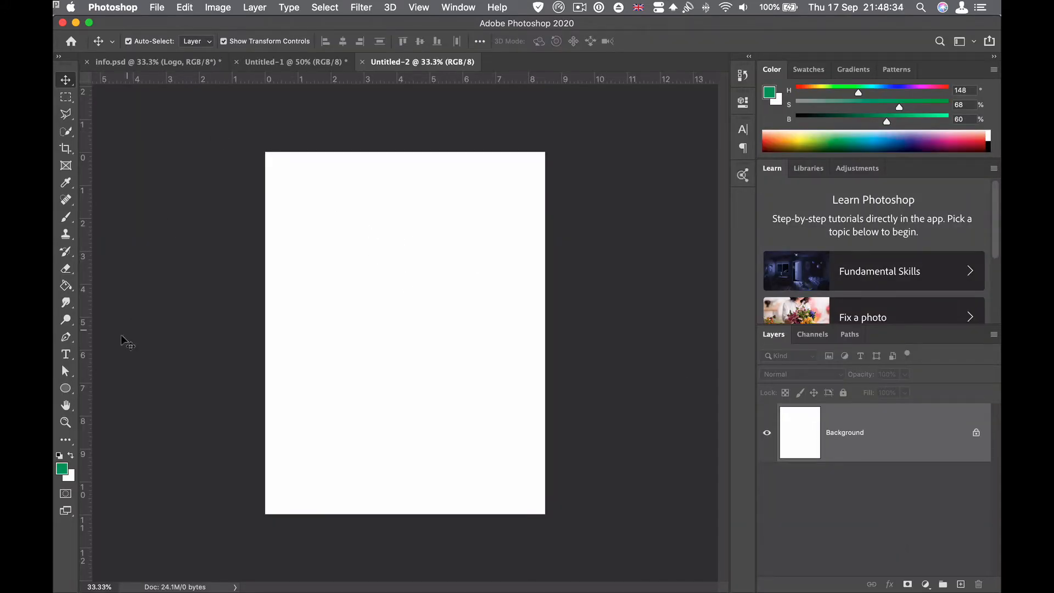
{"action": "left_click", "coordinate": [65, 388]}
{"action": "left_click", "coordinate": [116, 387]}
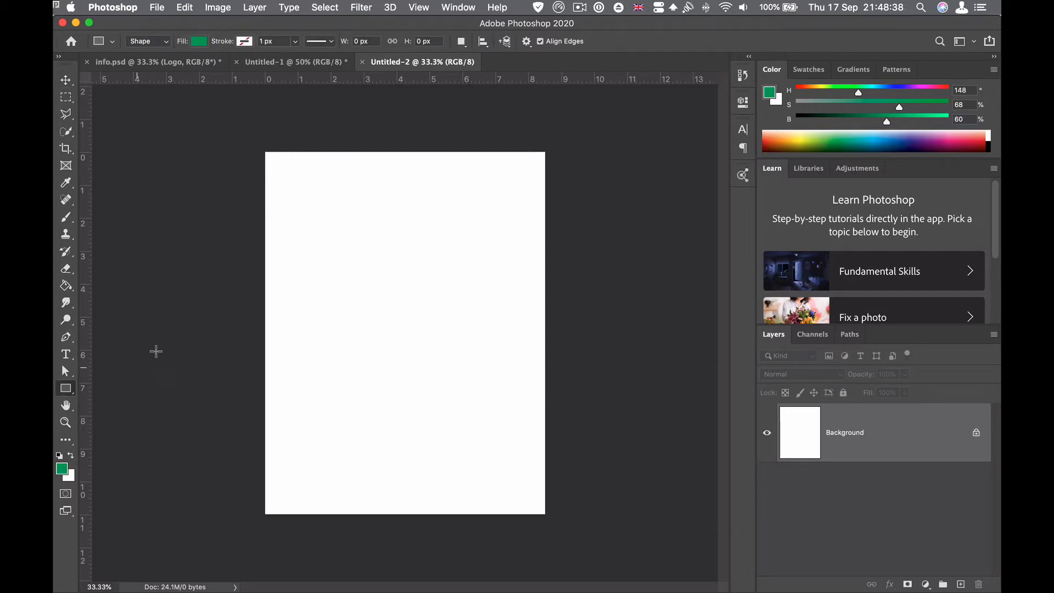
{"action": "left_click_drag", "start_coordinate": [260, 144], "coordinate": [553, 523]}
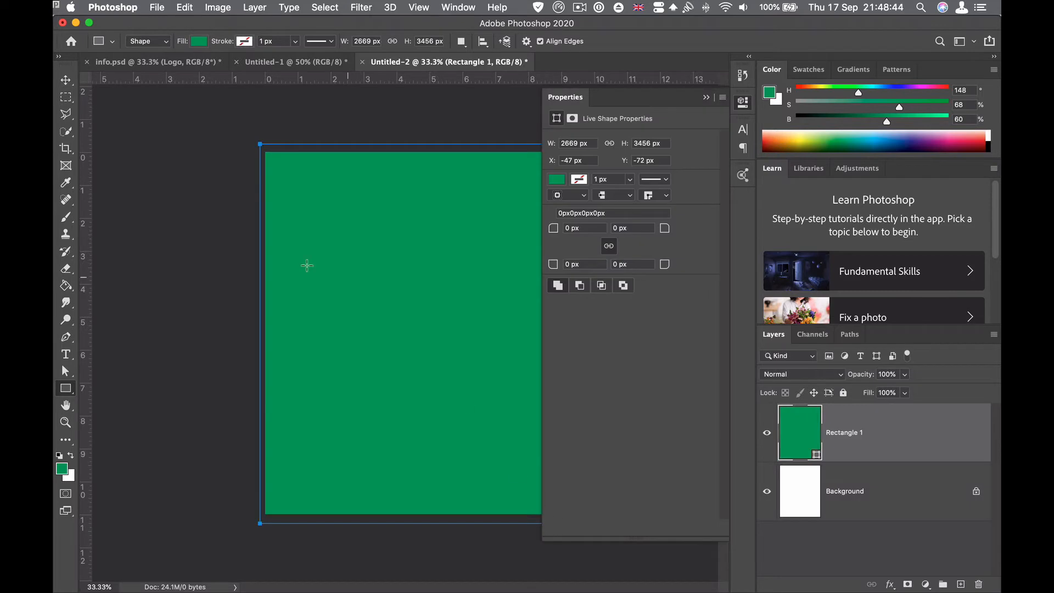
Fill the page-sized rectangle with the light mint green from the recently used colors.
{"action": "left_click", "coordinate": [198, 42]}
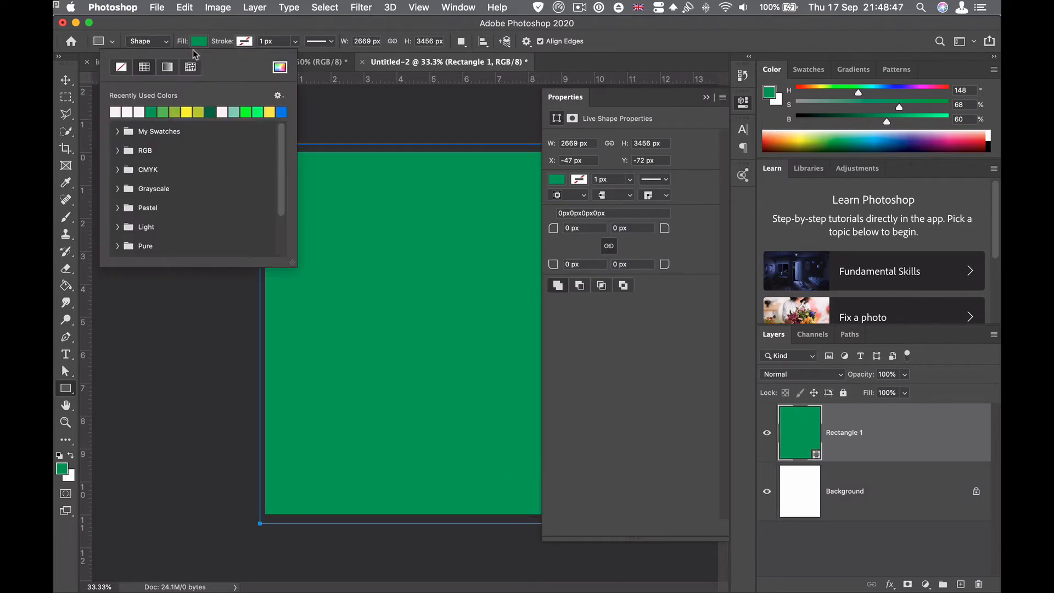
{"action": "left_click", "coordinate": [233, 111]}
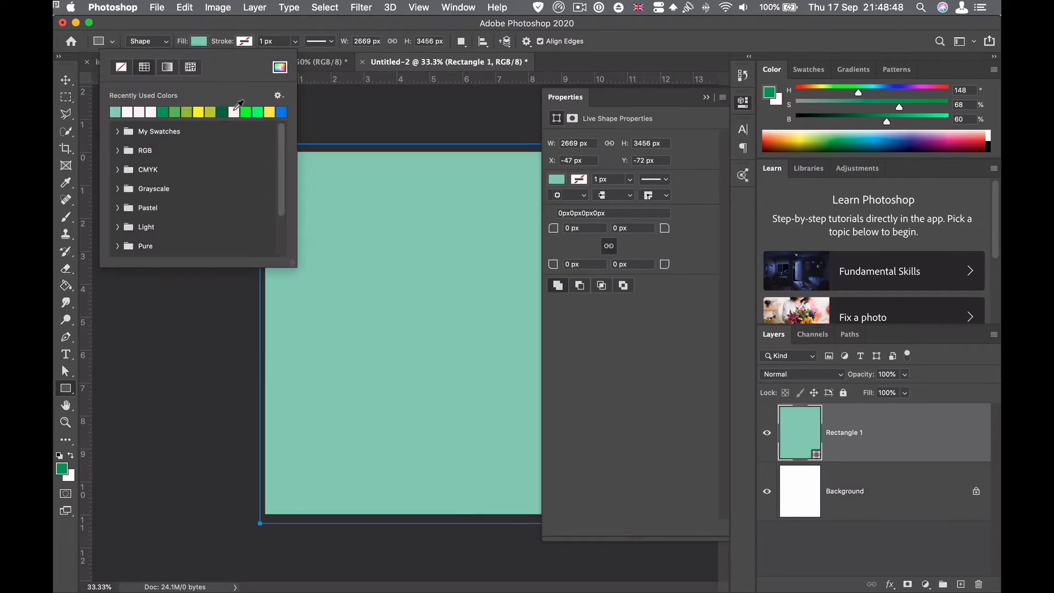
{"action": "left_click", "coordinate": [706, 98]}
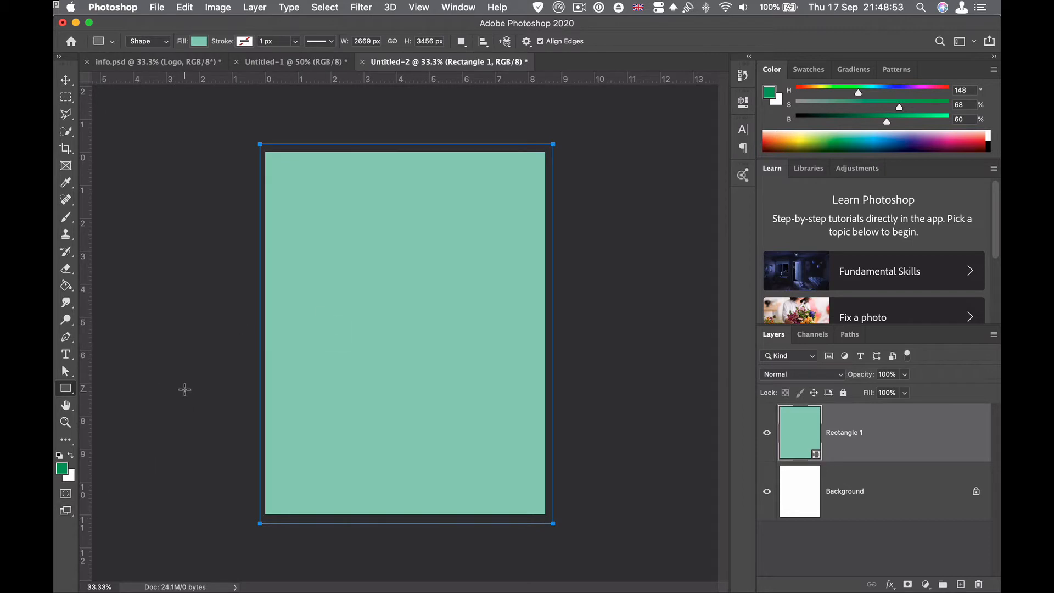
Draw an ellipse of about 1729 × 2270 px overlapping the page's upper-left corner and fill it with dark green.
{"action": "left_click", "coordinate": [66, 392]}
{"action": "left_click", "coordinate": [120, 412]}
{"action": "left_click_drag", "start_coordinate": [199, 109], "coordinate": [389, 358]}
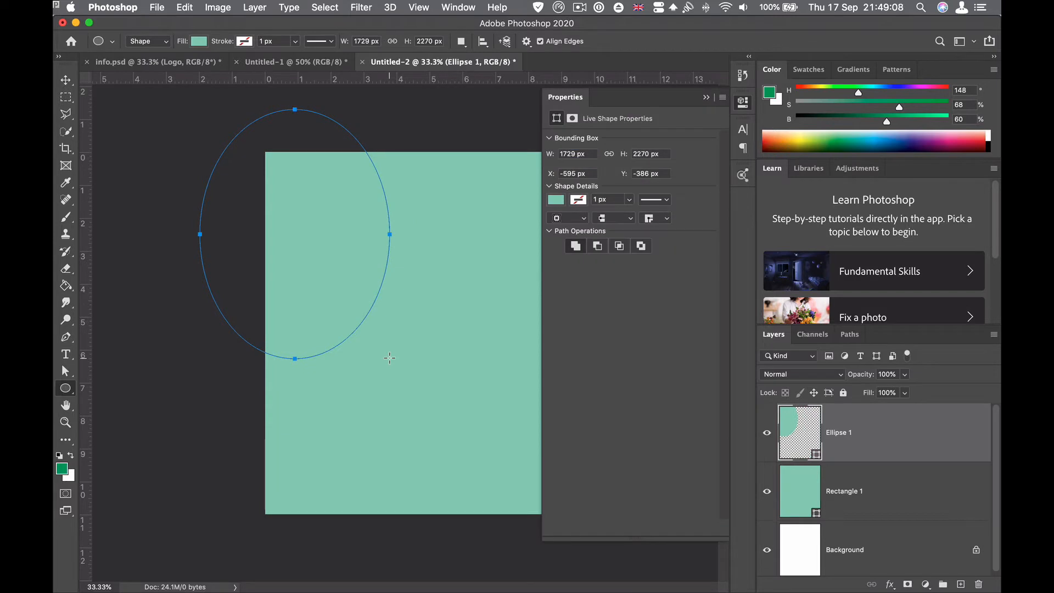
{"action": "left_click", "coordinate": [199, 41]}
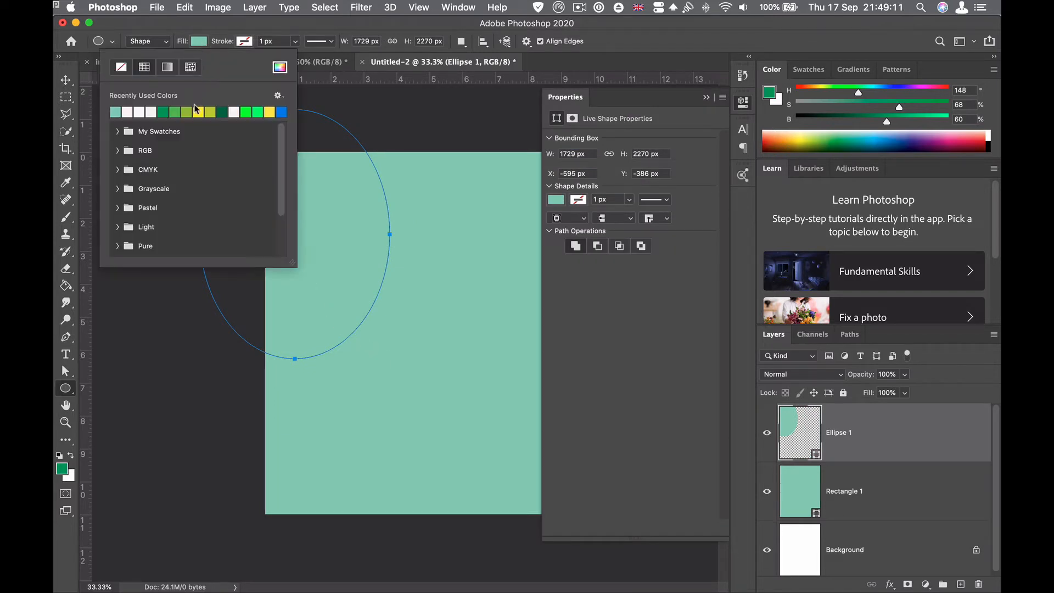
{"action": "left_click", "coordinate": [225, 107]}
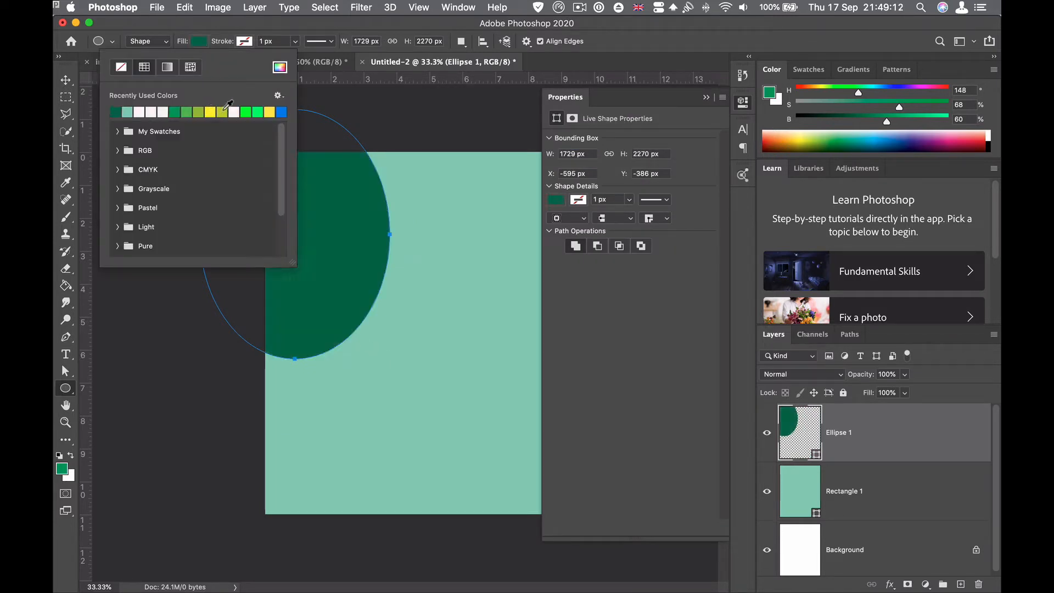
{"action": "left_click", "coordinate": [707, 98]}
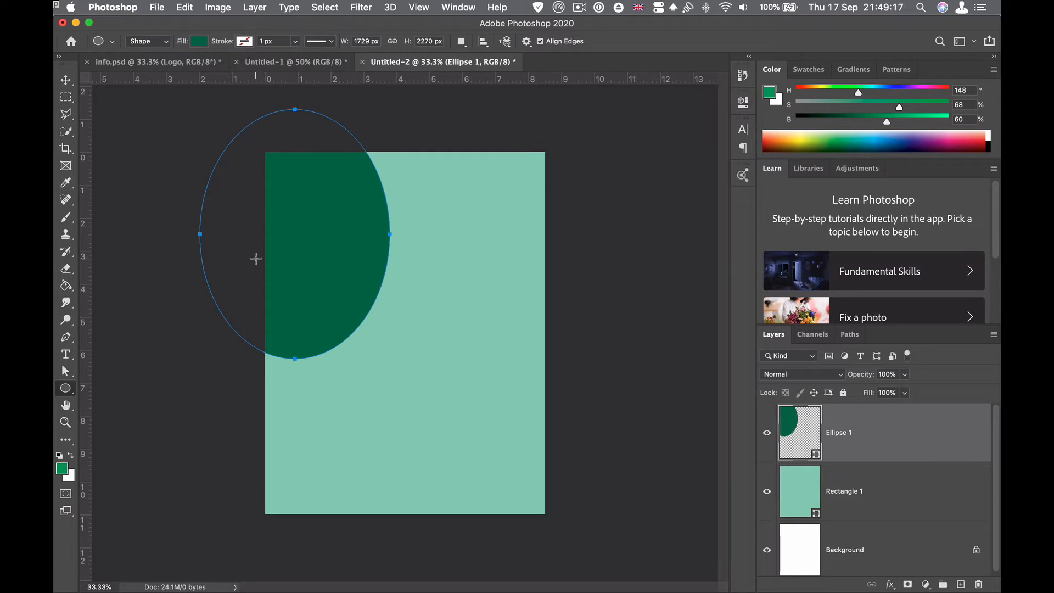
Place body building 5.png on the page, scale it to about 82.4%, and position it at the upper center with the head beyond the page edge.
{"action": "left_click", "coordinate": [149, 585]}
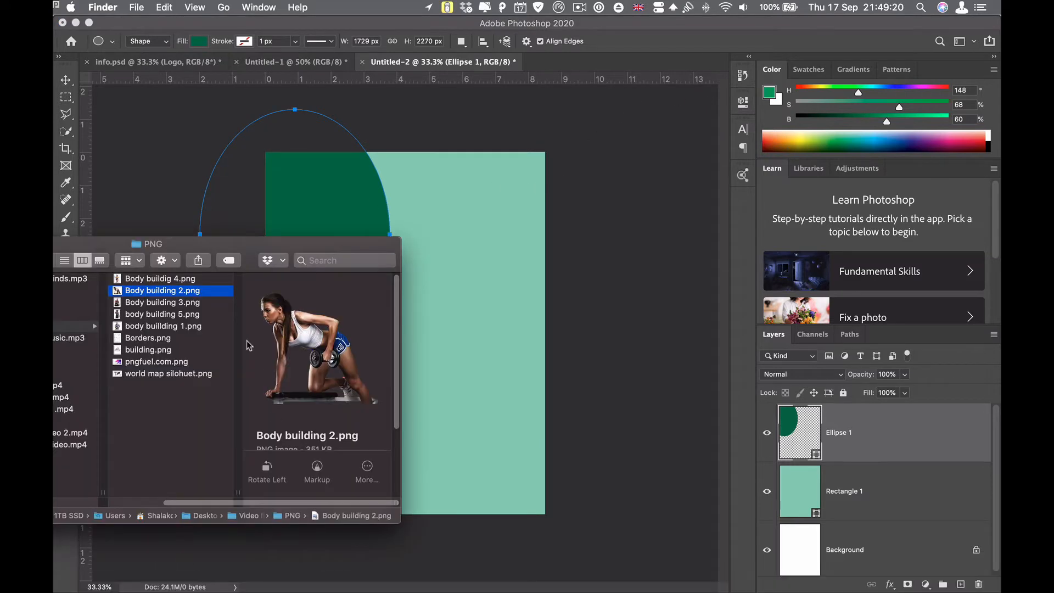
{"action": "left_click", "coordinate": [131, 315]}
{"action": "left_click_drag", "start_coordinate": [320, 343], "coordinate": [450, 307]}
{"action": "left_click_drag", "start_coordinate": [429, 352], "coordinate": [440, 271]}
{"action": "left_click_drag", "start_coordinate": [427, 312], "coordinate": [427, 297]}
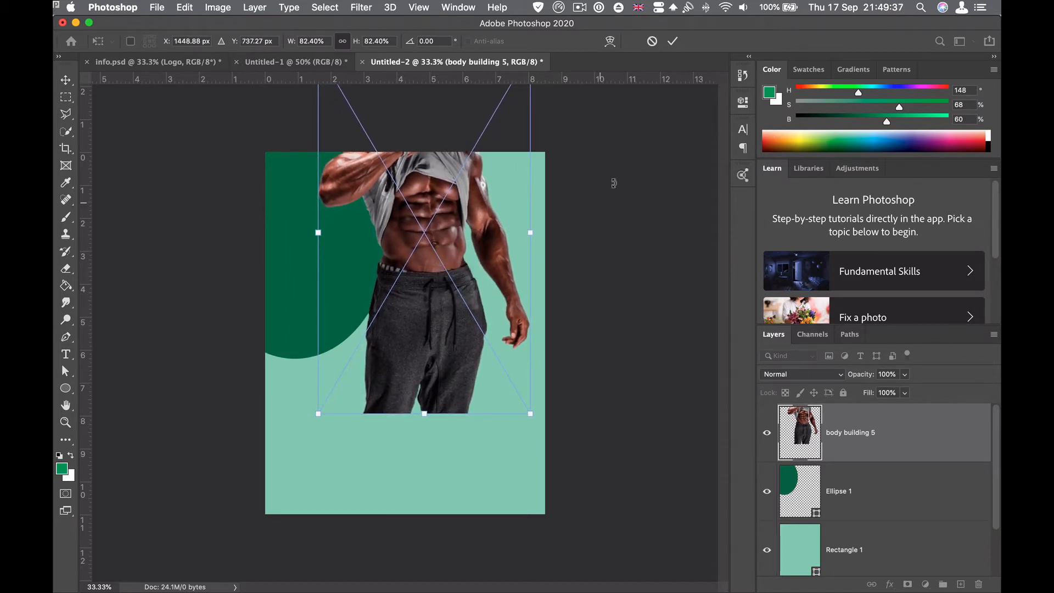
{"action": "left_click", "coordinate": [672, 42]}
Move the dark green ellipse straight down slightly along the page's left edge.
{"action": "key", "text": "u"}
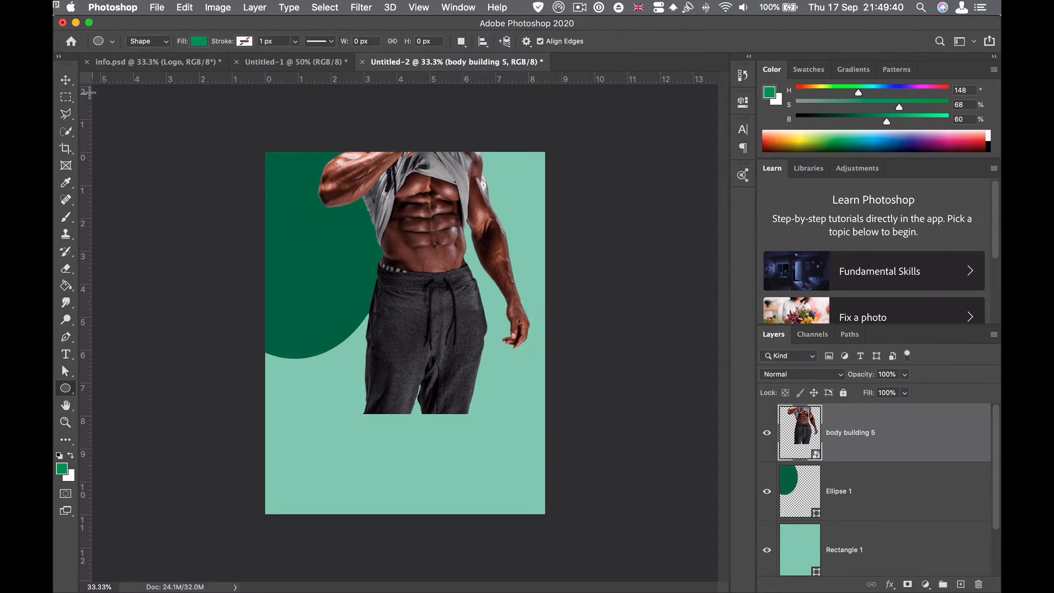
{"action": "left_click", "coordinate": [66, 80]}
{"action": "left_click", "coordinate": [290, 244]}
{"action": "left_click_drag", "start_coordinate": [290, 243], "coordinate": [290, 275]}
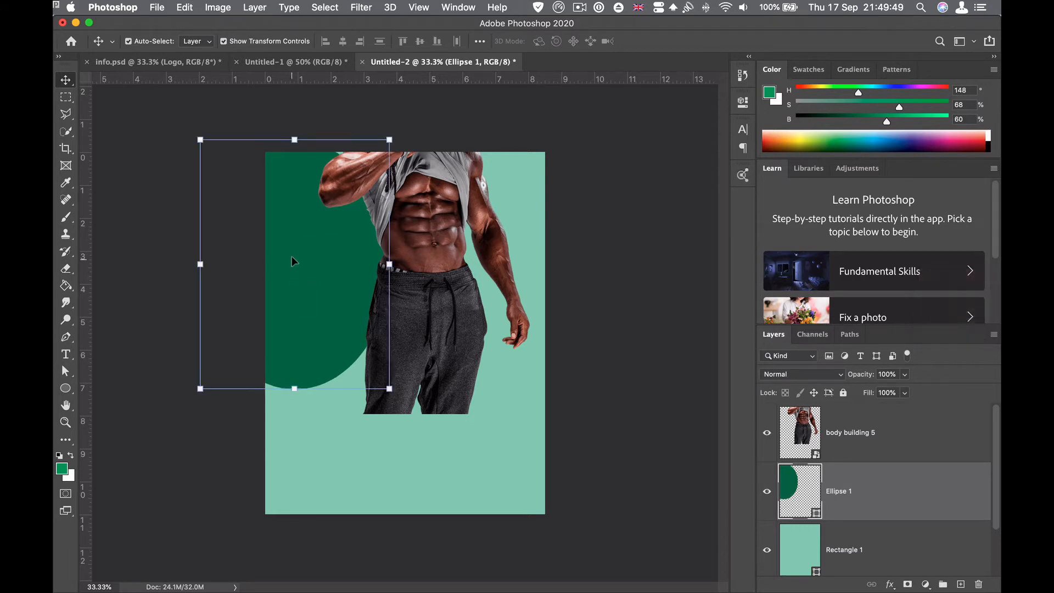
Place Body building 3.png above the dark green ellipse, scale it to about 77%, and move it over the ellipse.
{"action": "left_click", "coordinate": [159, 586]}
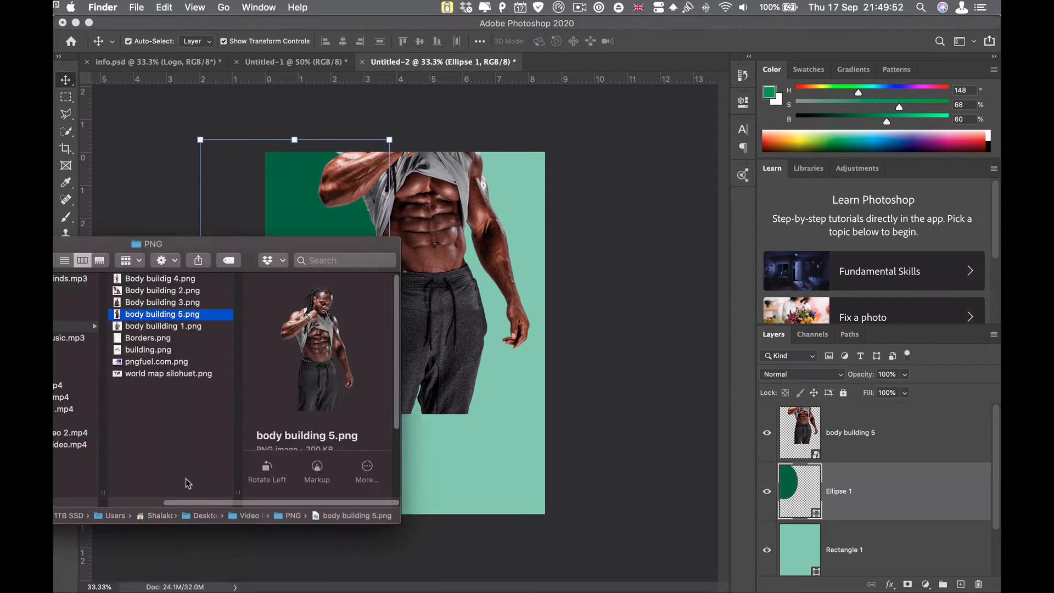
{"action": "left_click", "coordinate": [137, 302]}
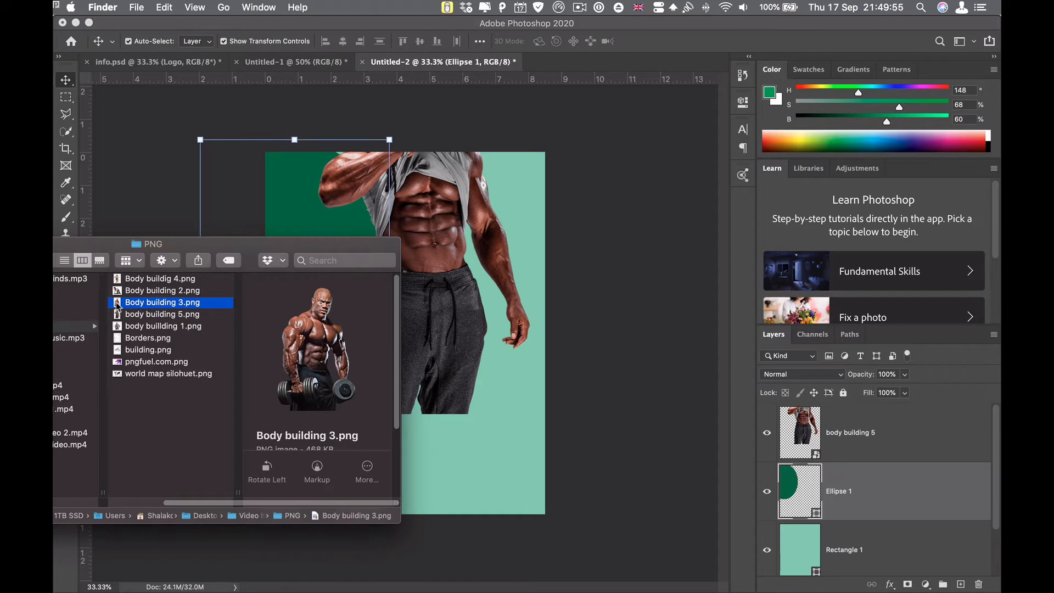
{"action": "left_click_drag", "start_coordinate": [117, 304], "coordinate": [331, 225]}
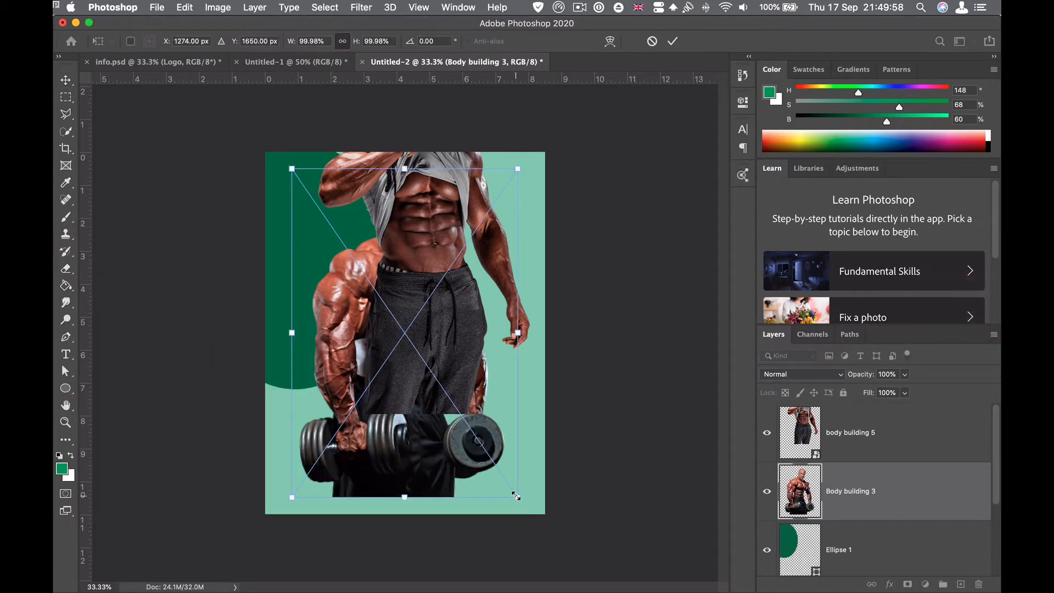
{"action": "left_click_drag", "start_coordinate": [516, 496], "coordinate": [466, 422]}
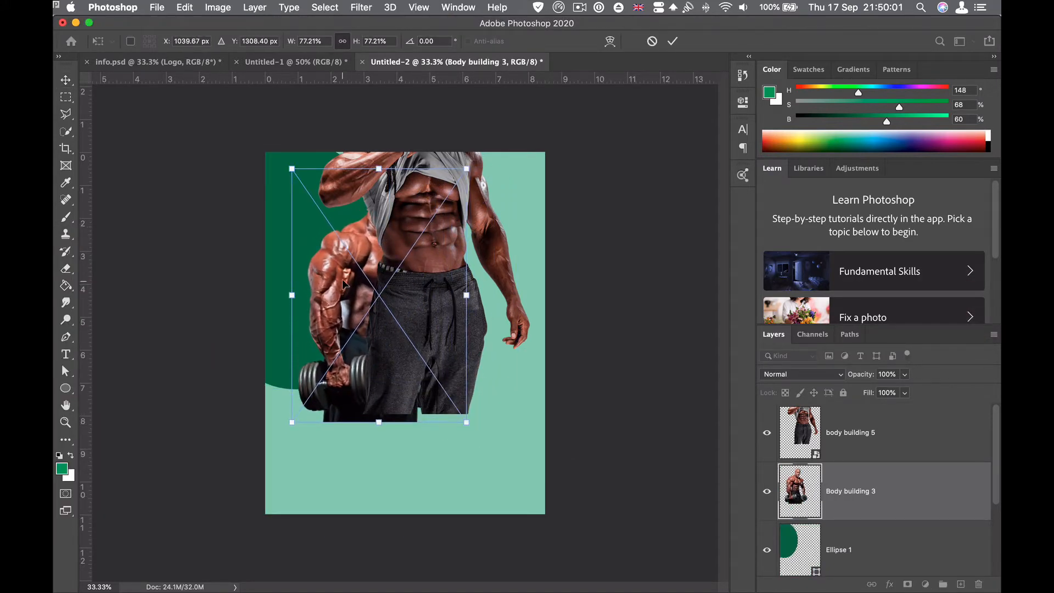
{"action": "left_click_drag", "start_coordinate": [342, 283], "coordinate": [282, 227]}
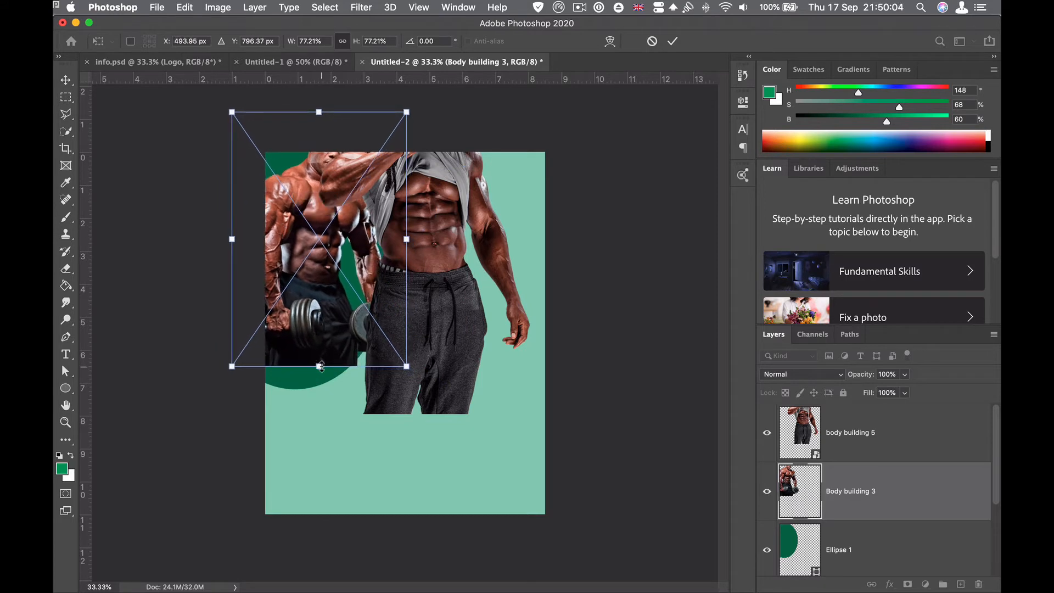
Enlarge the Body building 3 image to about 92.8%, fit it over the dark green ellipse, and clip it to Ellipse 1.
{"action": "left_click_drag", "start_coordinate": [409, 363], "coordinate": [427, 396]}
{"action": "left_click_drag", "start_coordinate": [315, 292], "coordinate": [304, 271]}
{"action": "left_click_drag", "start_coordinate": [327, 376], "coordinate": [328, 390]}
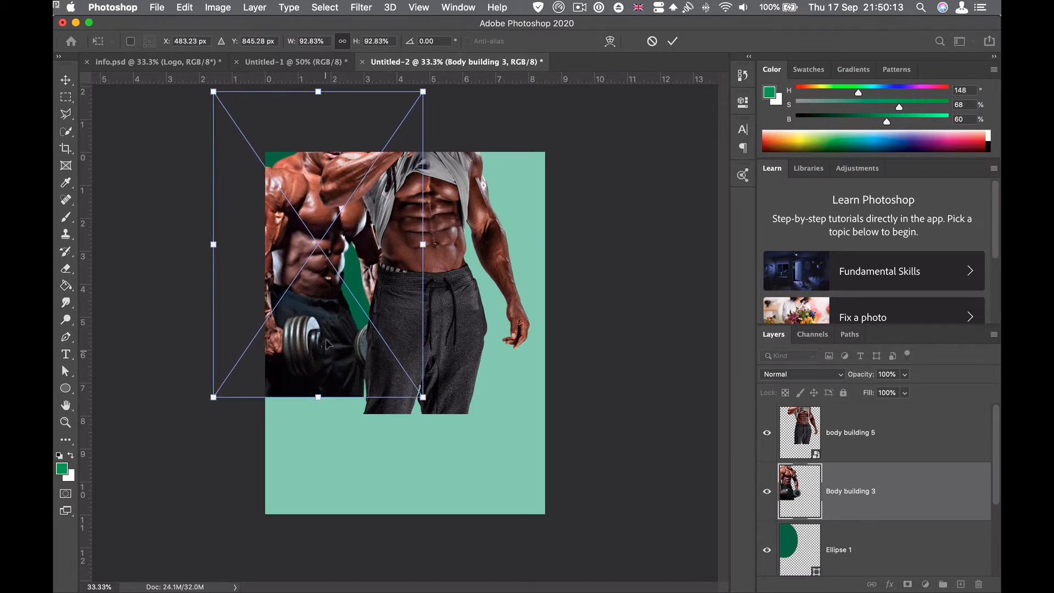
{"action": "mouse_move", "coordinate": [328, 311]}
{"action": "left_mouse_down"}
{"action": "mouse_move", "coordinate": [322, 302]}
{"action": "mouse_move", "coordinate": [326, 314]}
{"action": "left_mouse_up"}
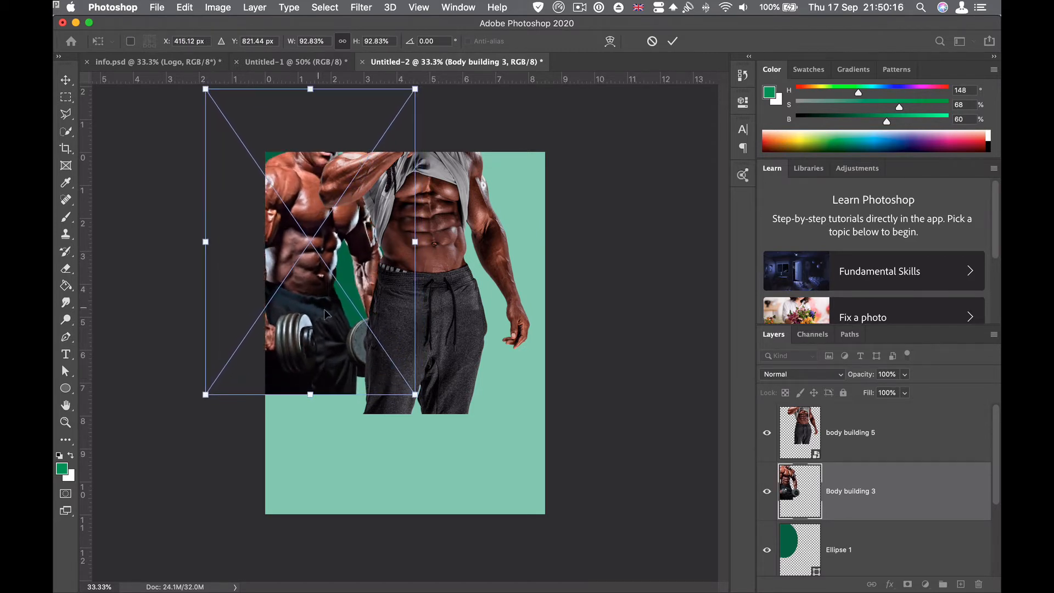
{"action": "key", "text": "Return"}
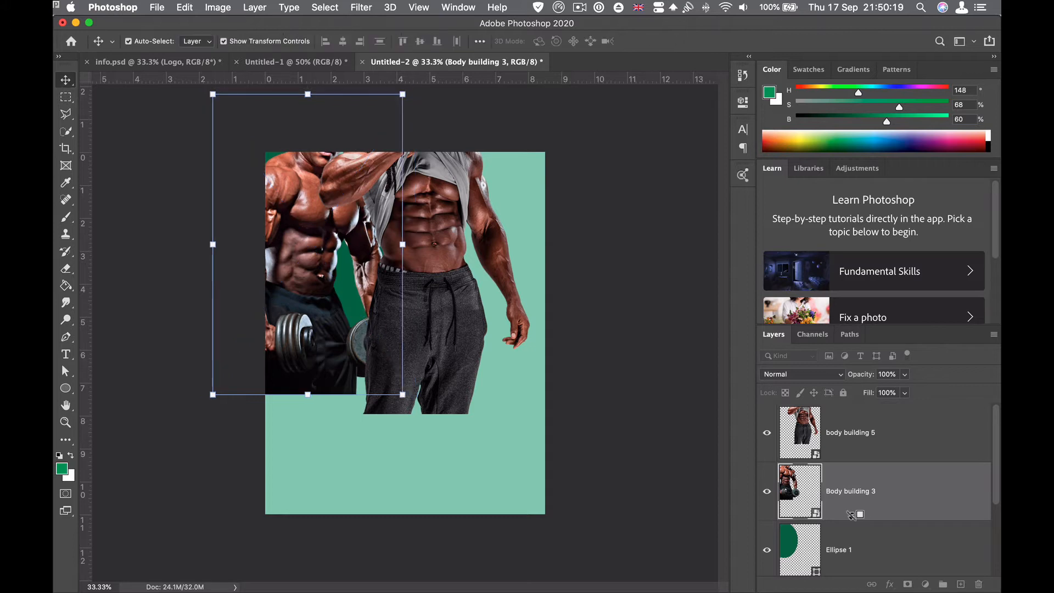
{"action": "left_click", "coordinate": [852, 515], "text": "alt"}
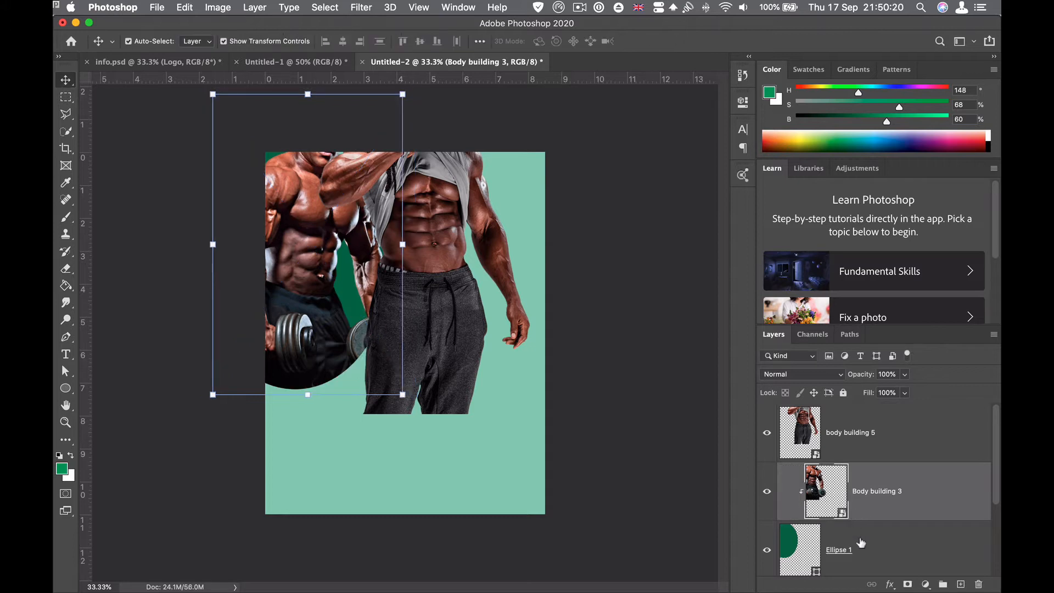
{"action": "left_click", "coordinate": [610, 261]}
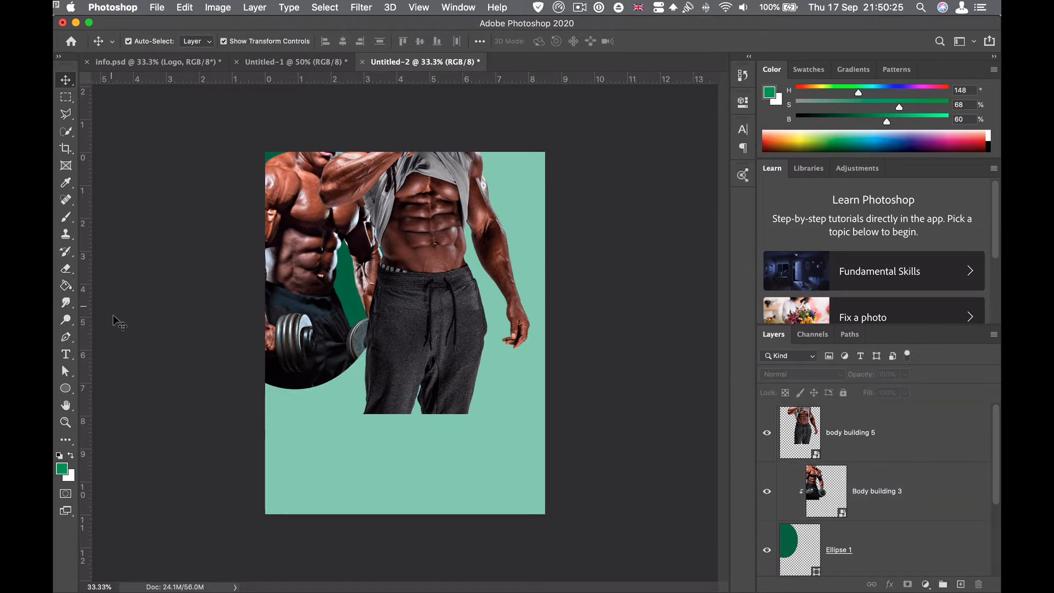
Draw a green ellipse of about 1789 × 2581 px extending past the page's right edge.
{"action": "left_click", "coordinate": [65, 388]}
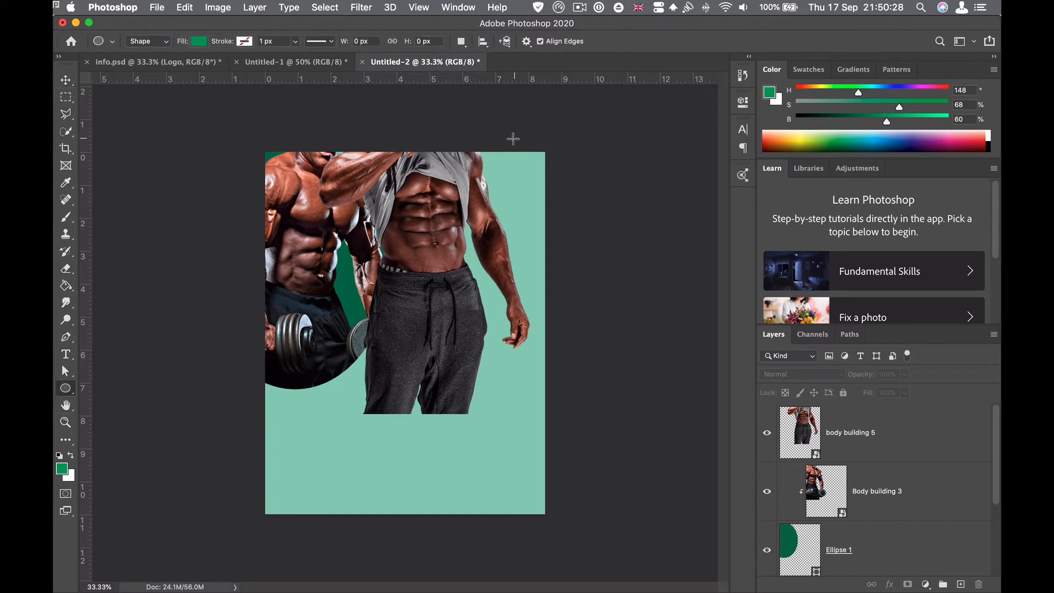
{"action": "left_click_drag", "start_coordinate": [483, 140], "coordinate": [650, 429]}
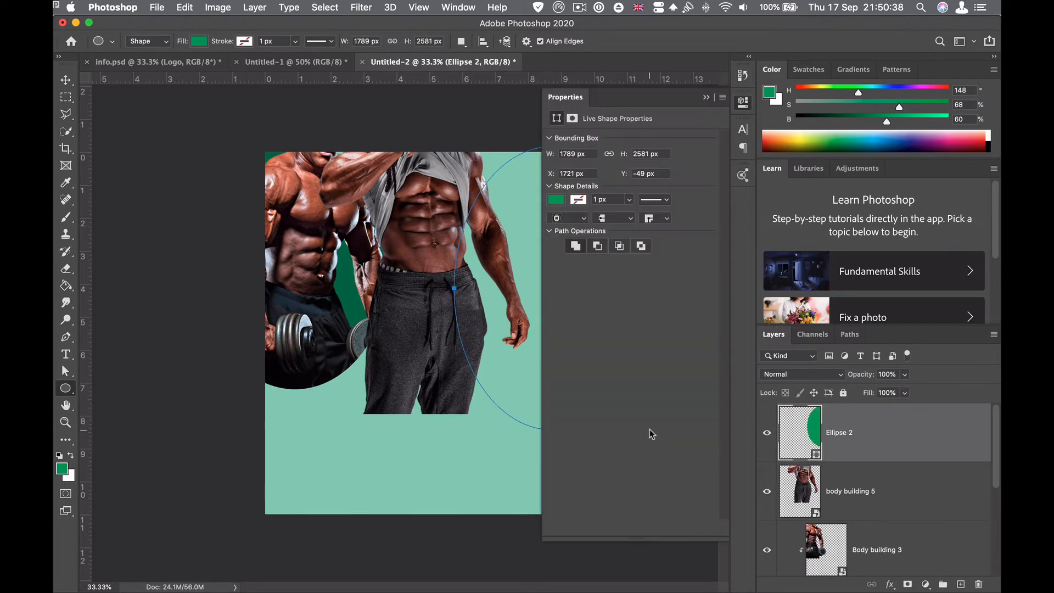
{"action": "left_click", "coordinate": [706, 98]}
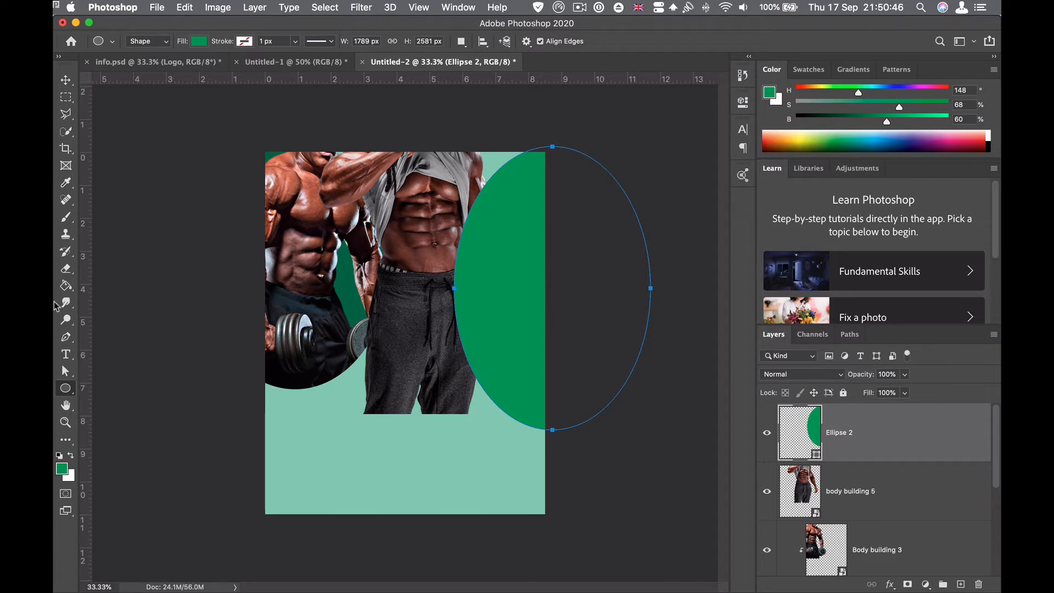
Place Body building 2.png above the right-hand green ellipse, scale it to about 57%, and position it over the ellipse.
{"action": "left_click", "coordinate": [118, 582]}
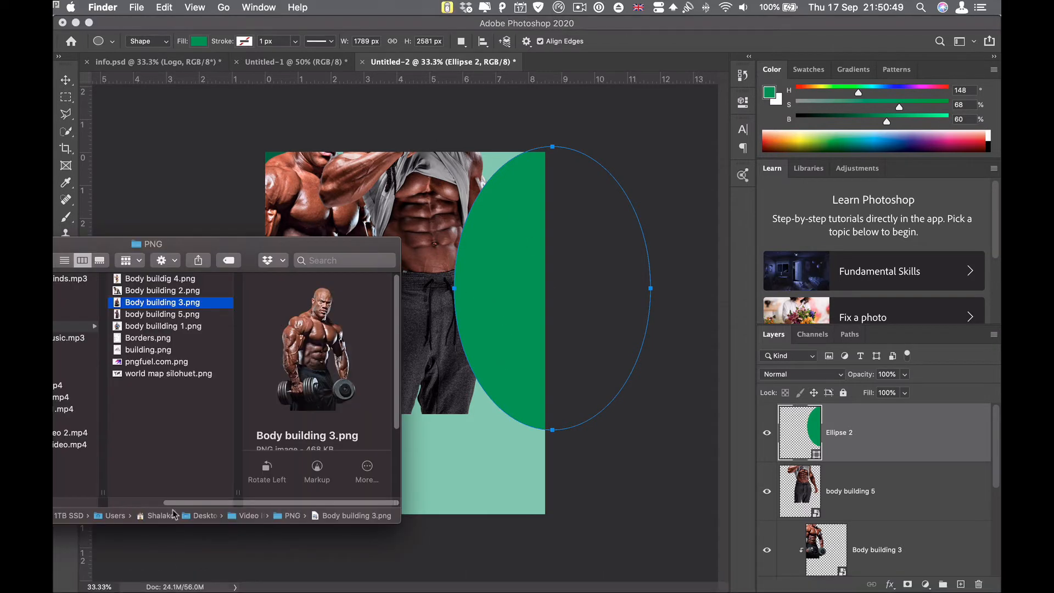
{"action": "left_click", "coordinate": [141, 291]}
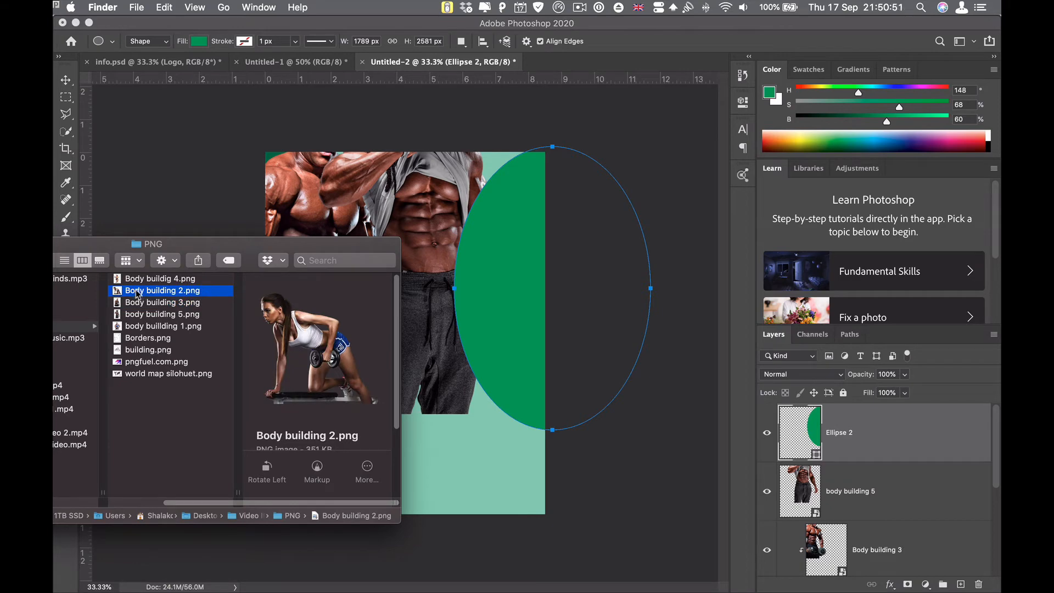
{"action": "left_click_drag", "start_coordinate": [137, 293], "coordinate": [476, 290]}
{"action": "left_click_drag", "start_coordinate": [354, 299], "coordinate": [397, 269]}
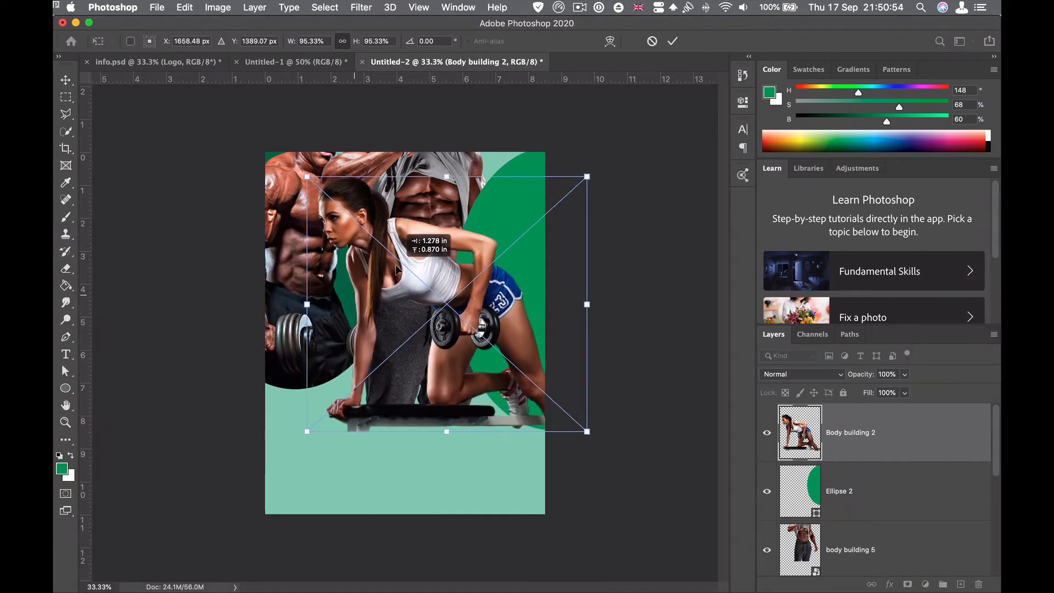
{"action": "left_click_drag", "start_coordinate": [306, 177], "coordinate": [420, 280]}
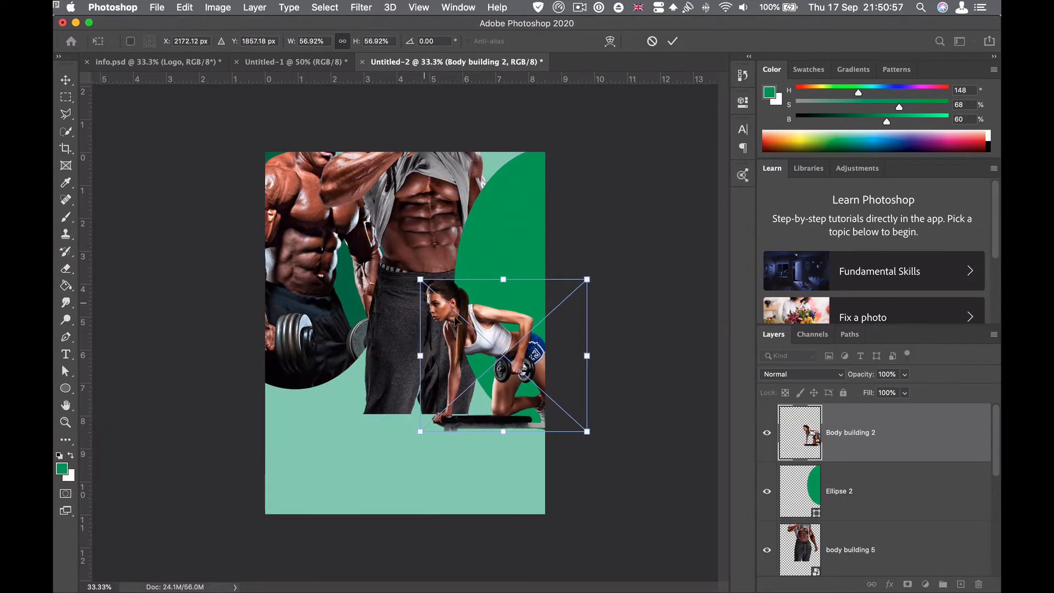
{"action": "left_click_drag", "start_coordinate": [517, 344], "coordinate": [519, 288]}
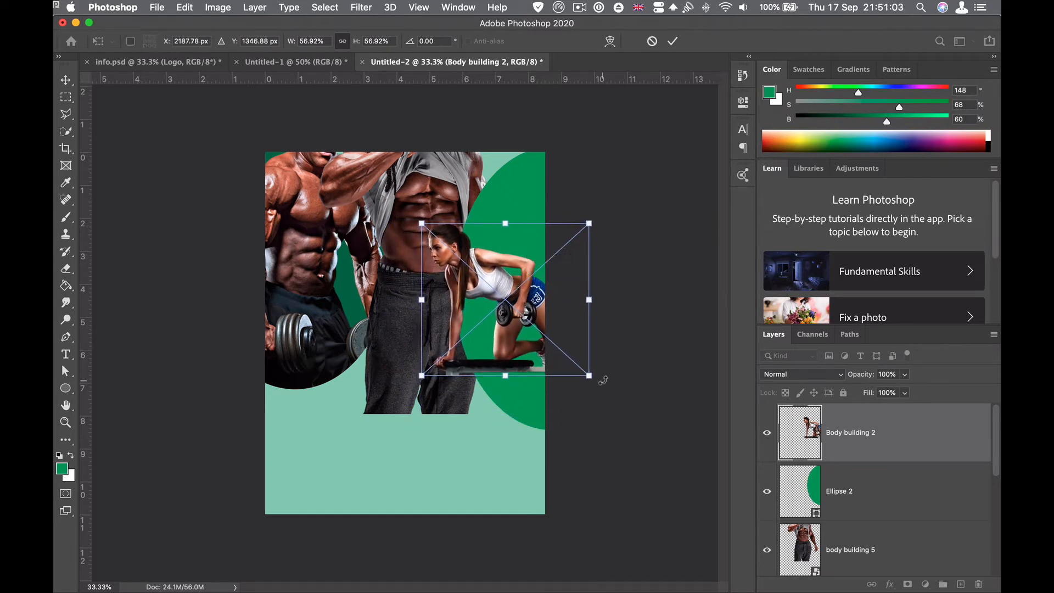
Enlarge the Body building 2 image to about 74% and adjust its position over the right-hand green ellipse.
{"action": "left_click_drag", "start_coordinate": [590, 377], "coordinate": [621, 405]}
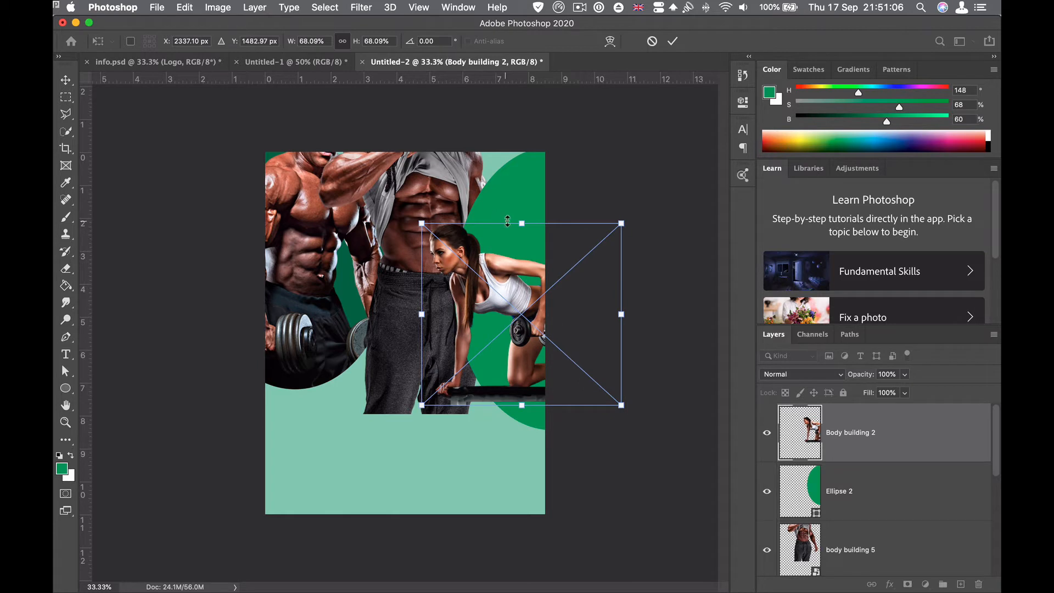
{"action": "left_click_drag", "start_coordinate": [520, 223], "coordinate": [520, 207]}
{"action": "mouse_move", "coordinate": [500, 280]}
{"action": "left_mouse_down"}
{"action": "mouse_move", "coordinate": [496, 269]}
{"action": "mouse_move", "coordinate": [497, 285]}
{"action": "left_mouse_up"}
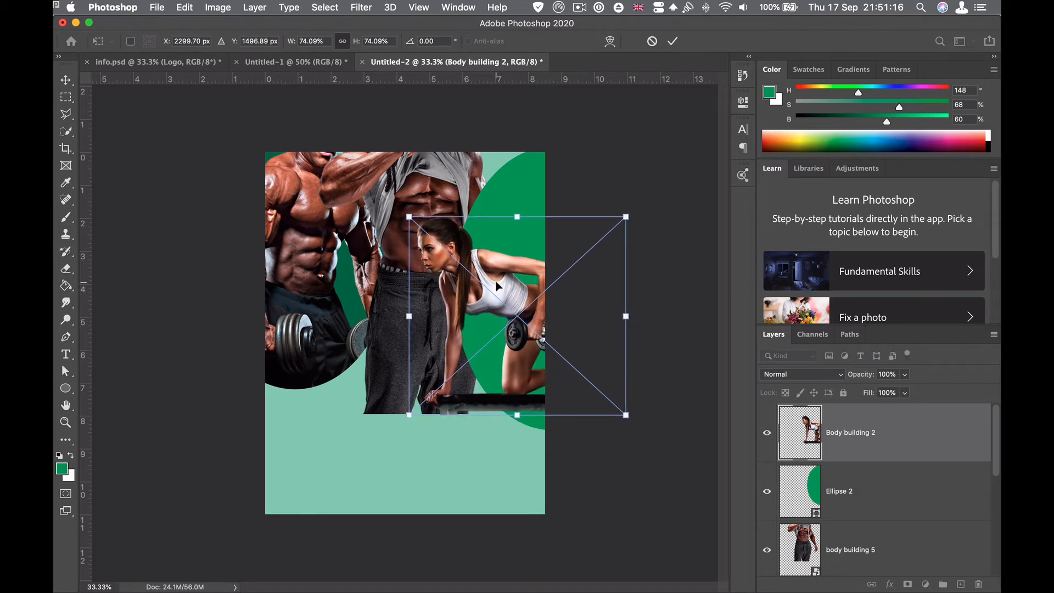
{"action": "left_click", "coordinate": [672, 42]}
{"action": "left_click", "coordinate": [66, 80]}
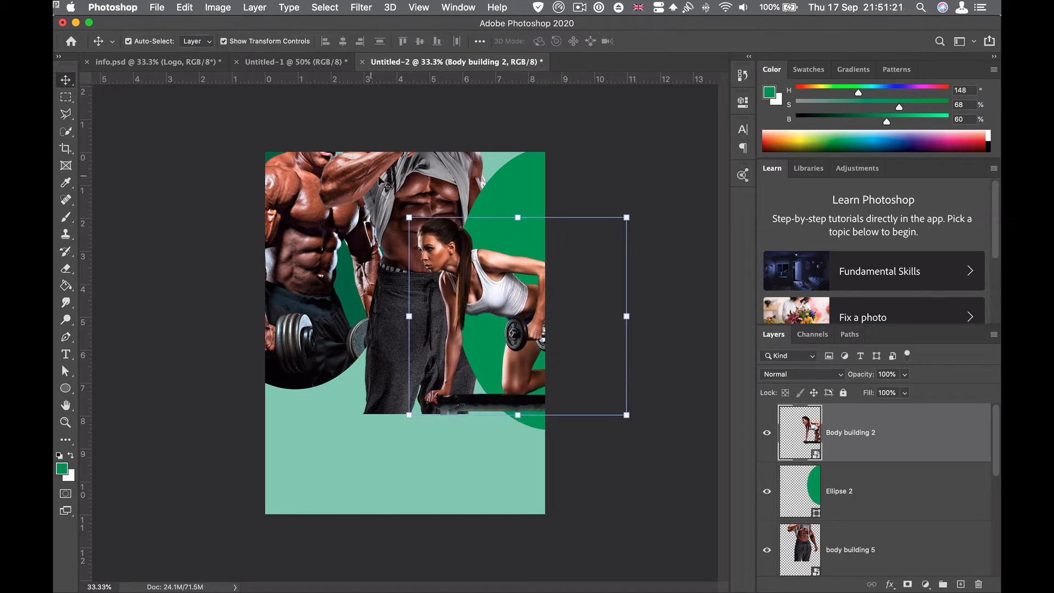
Nudge the body building 5 photo to the left and move Ellipse 2 up and to the left behind the photos.
{"action": "mouse_move", "coordinate": [404, 186]}
{"action": "left_mouse_down"}
{"action": "mouse_move", "coordinate": [418, 191]}
{"action": "mouse_move", "coordinate": [398, 202]}
{"action": "left_mouse_up"}
{"action": "left_click", "coordinate": [601, 205]}
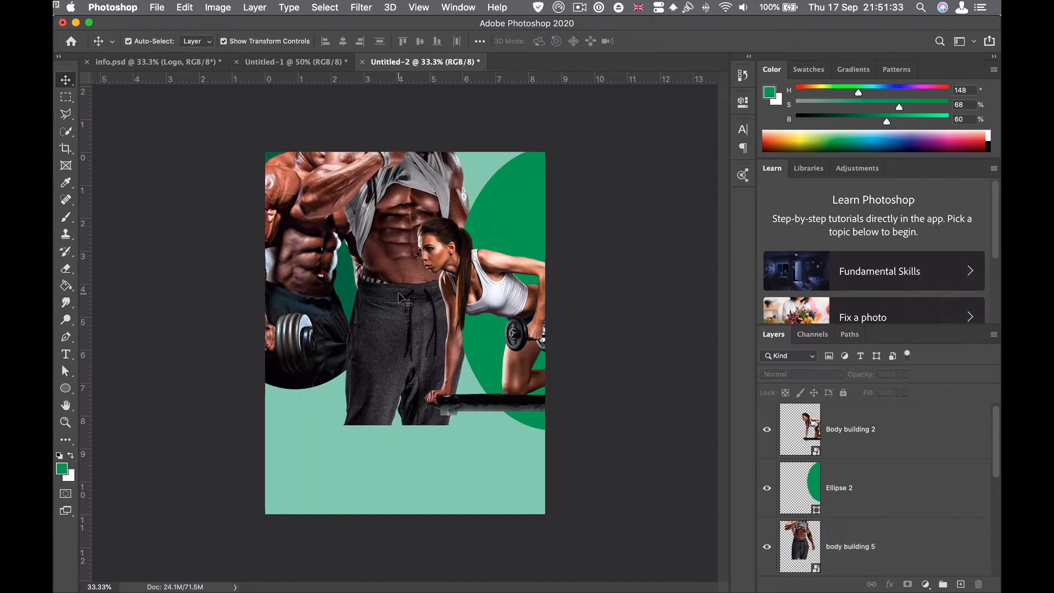
{"action": "left_click", "coordinate": [522, 213]}
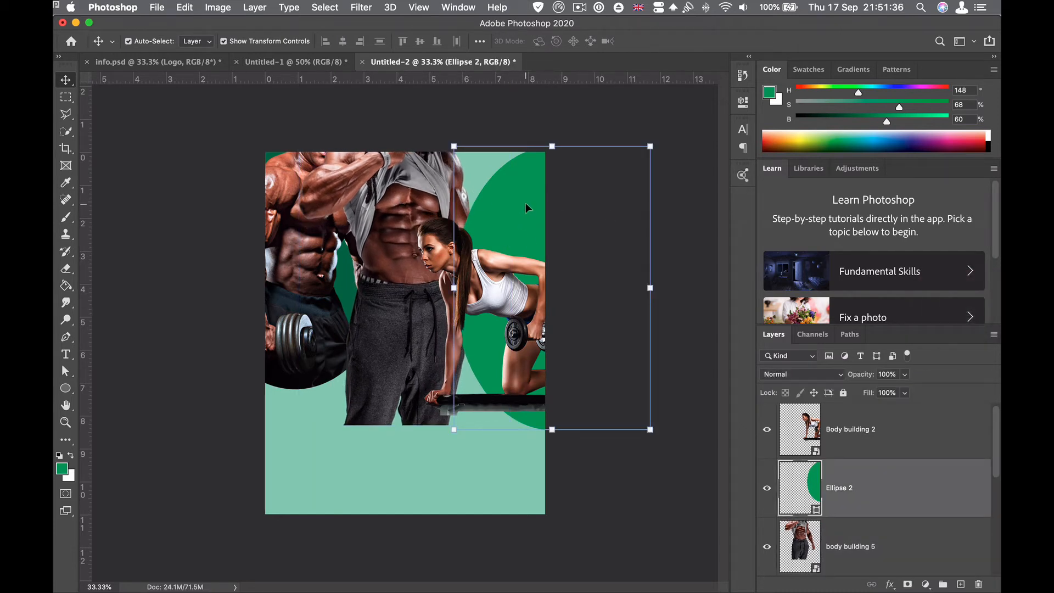
{"action": "left_click_drag", "start_coordinate": [525, 202], "coordinate": [512, 183]}
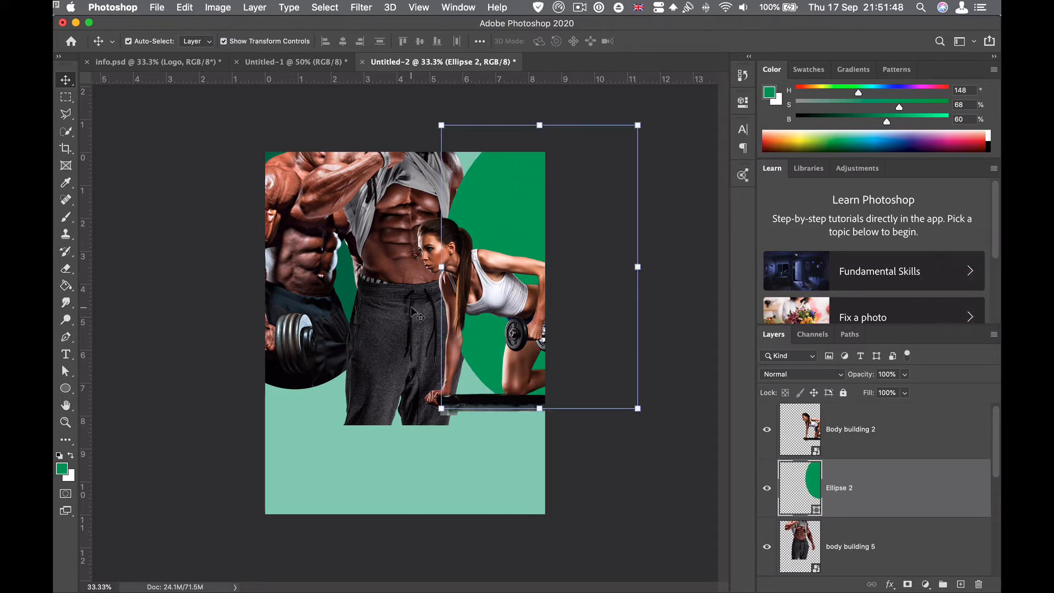
{"action": "mouse_move", "coordinate": [412, 311]}
{"action": "left_mouse_down"}
{"action": "mouse_move", "coordinate": [407, 296]}
{"action": "mouse_move", "coordinate": [416, 302]}
{"action": "left_mouse_up"}
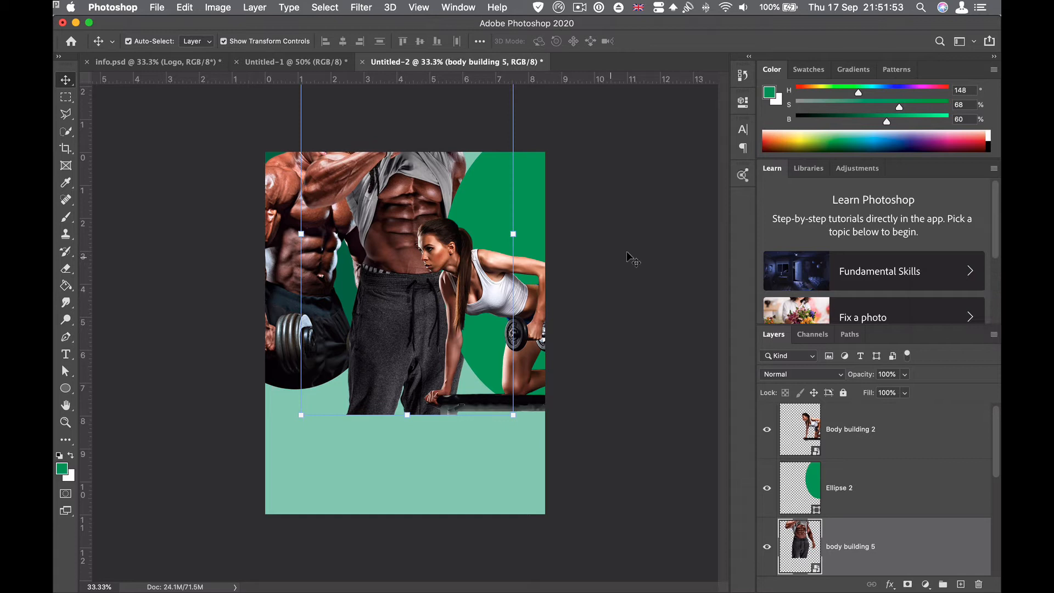
{"action": "left_click", "coordinate": [643, 222]}
Add a Multiply drop shadow to Ellipse 2 with 67% opacity, 23° angle, 22 px distance, 18% spread and 38 px size.
{"action": "left_click", "coordinate": [531, 212]}
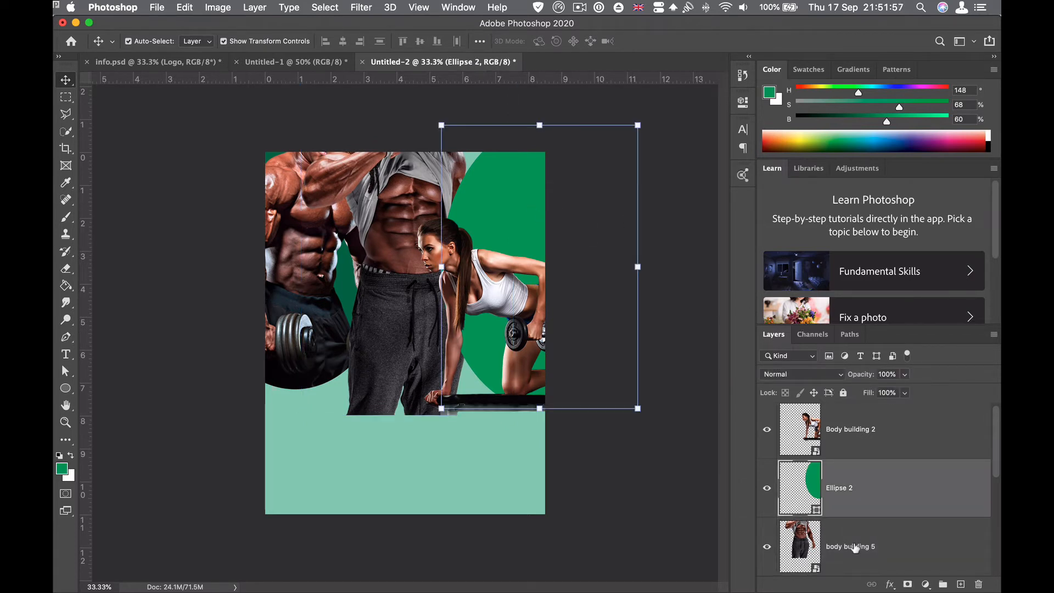
{"action": "left_click", "coordinate": [889, 584]}
{"action": "left_click", "coordinate": [892, 559]}
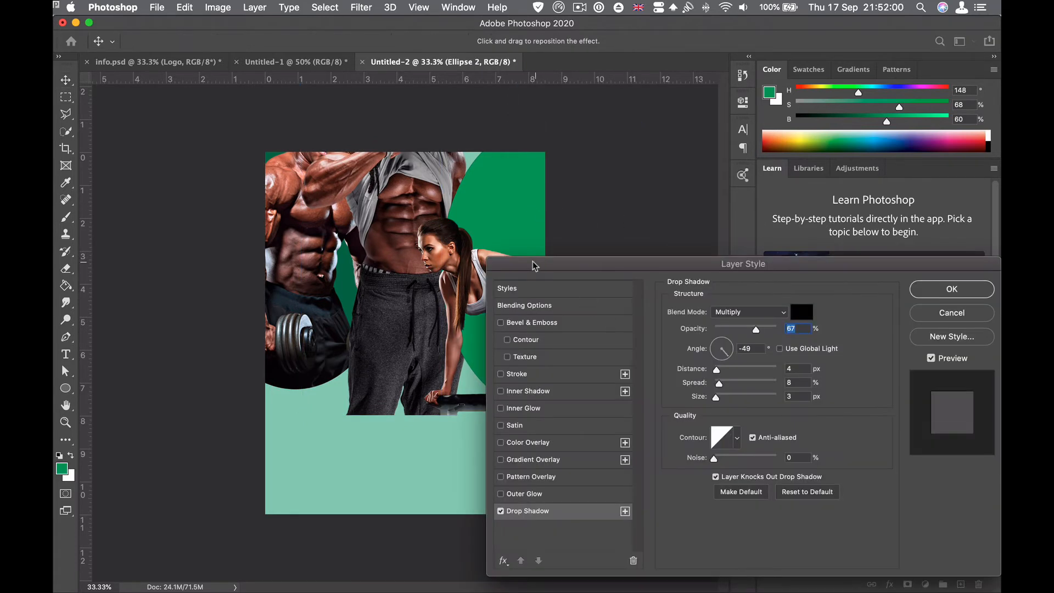
{"action": "left_click_drag", "start_coordinate": [511, 236], "coordinate": [511, 236]}
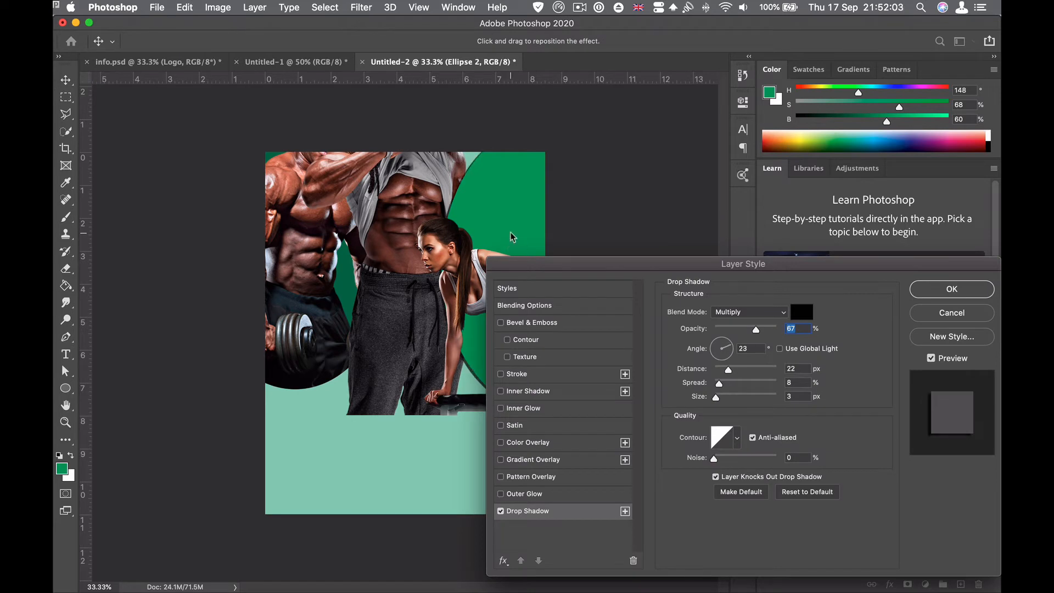
{"action": "mouse_move", "coordinate": [716, 397]}
{"action": "left_mouse_down"}
{"action": "mouse_move", "coordinate": [733, 398]}
{"action": "mouse_move", "coordinate": [726, 387]}
{"action": "left_mouse_up"}
{"action": "left_click", "coordinate": [949, 293]}
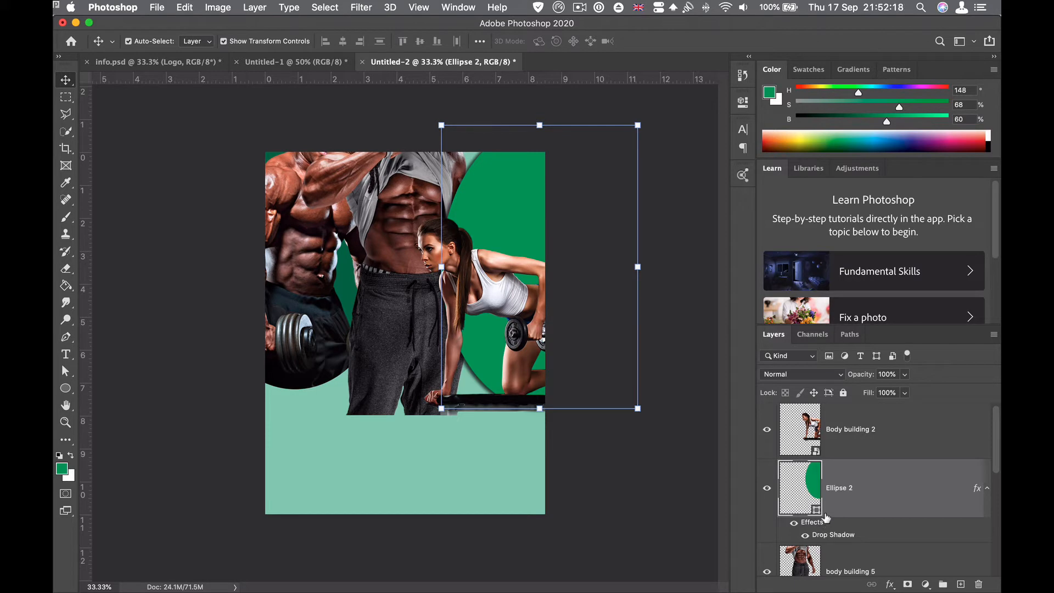
Add a drop shadow to Ellipse 1 with 67% opacity, 170° angle, 30 px distance, 18% spread and 38 px size.
{"action": "scroll", "coordinate": [826, 517], "scroll_direction": "down", "scroll_amount": 5}
{"action": "left_click", "coordinate": [804, 522]}
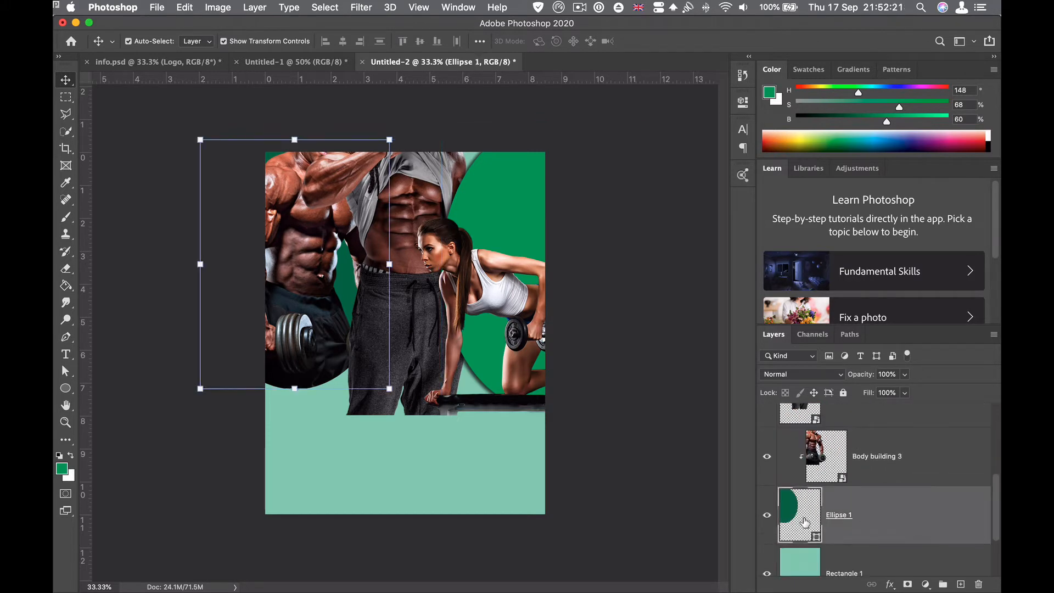
{"action": "left_click", "coordinate": [890, 584]}
{"action": "left_click", "coordinate": [907, 563]}
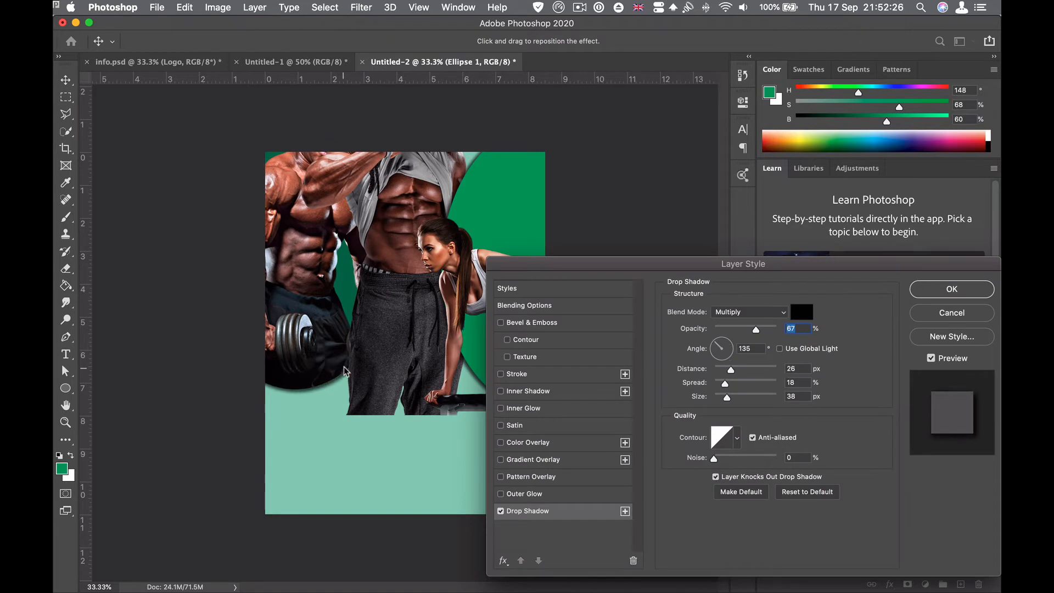
{"action": "left_click_drag", "start_coordinate": [345, 371], "coordinate": [346, 371]}
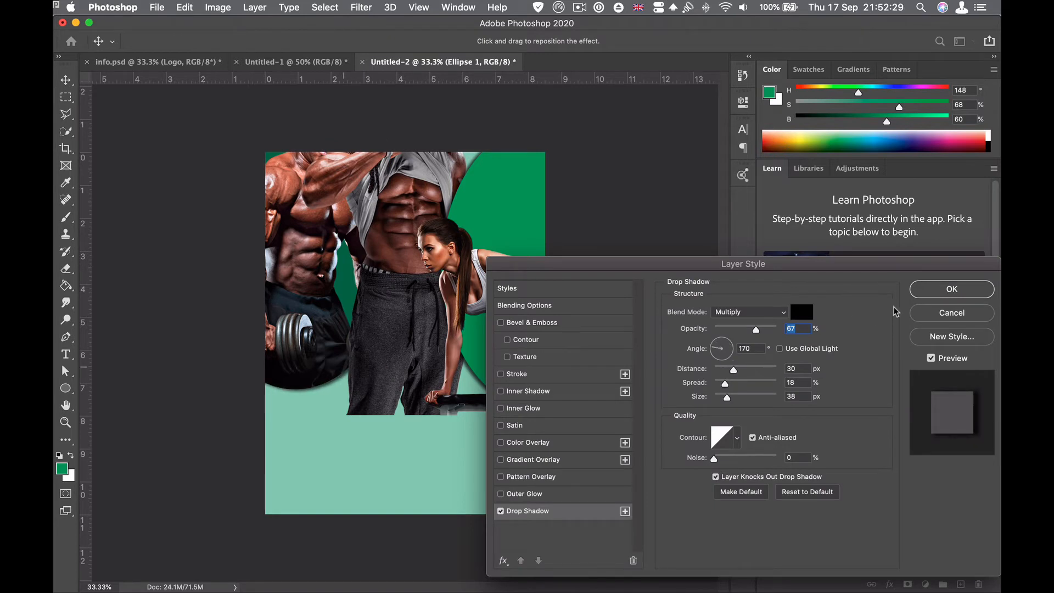
{"action": "left_click", "coordinate": [952, 289]}
{"action": "left_click", "coordinate": [662, 325]}
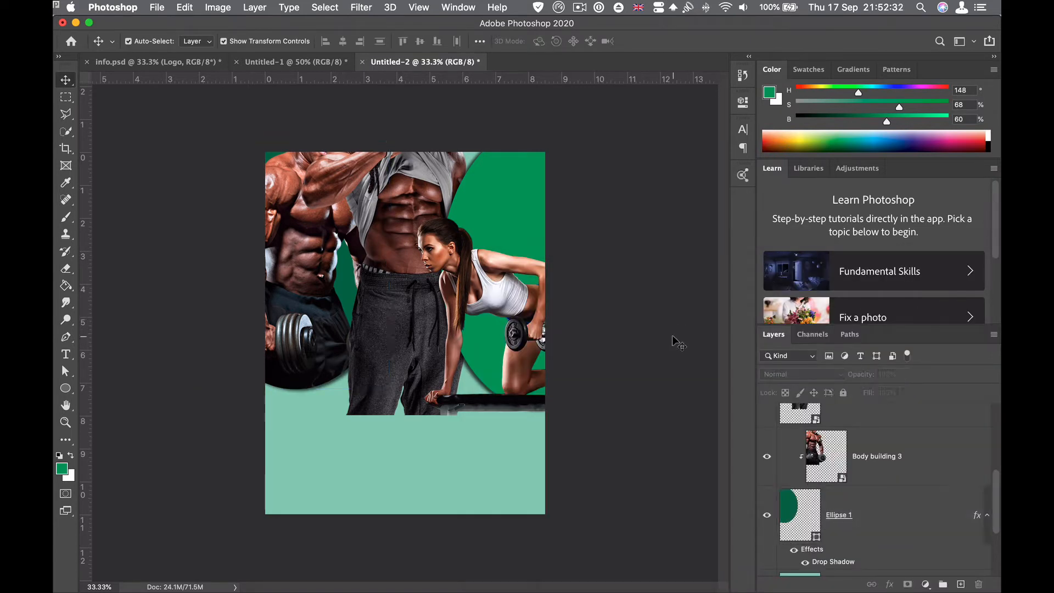
Add a reversed linear gradient fill above Body building 3 using the yellow-to-green preset from Greens at 90°.
{"action": "left_click", "coordinate": [310, 228]}
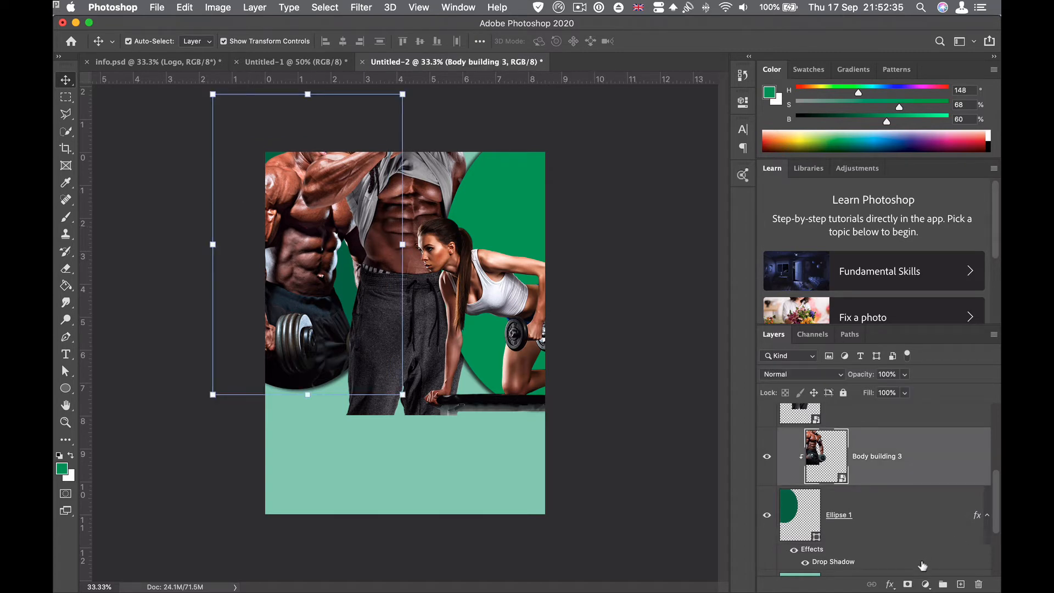
{"action": "left_click", "coordinate": [926, 584]}
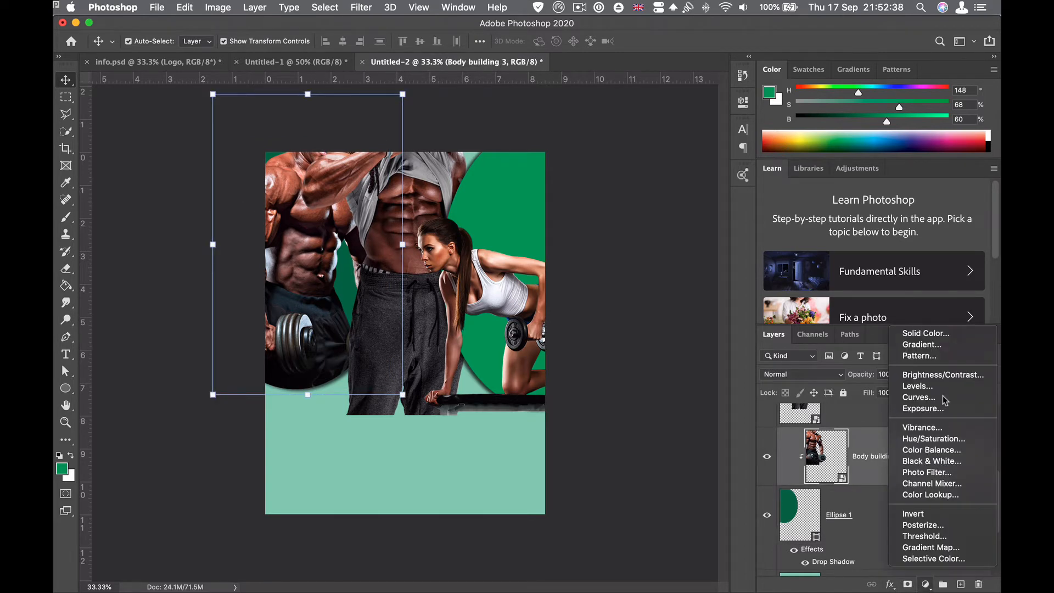
{"action": "left_click", "coordinate": [920, 345]}
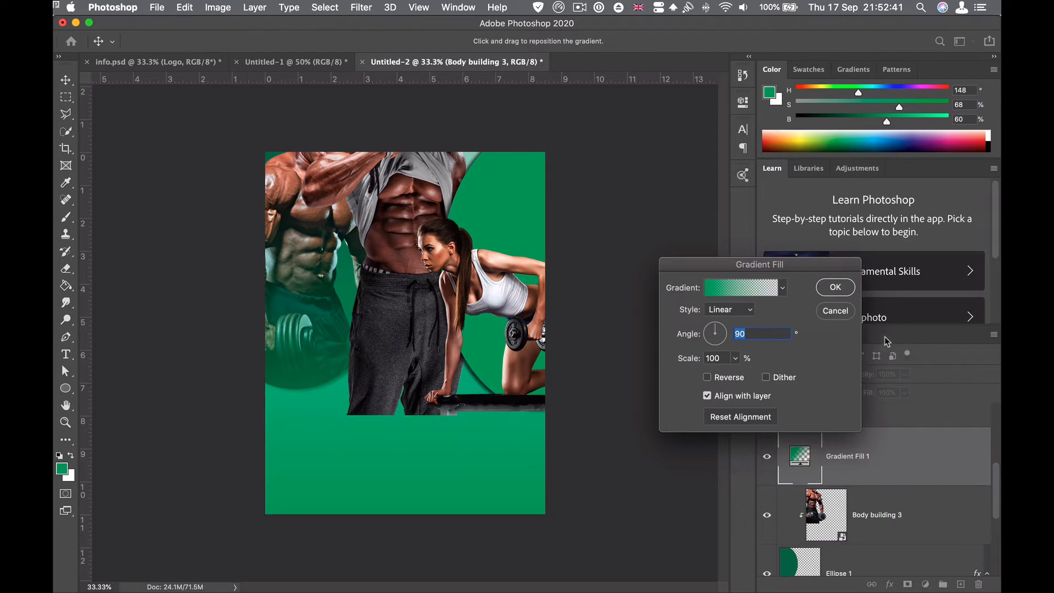
{"action": "left_click", "coordinate": [783, 289]}
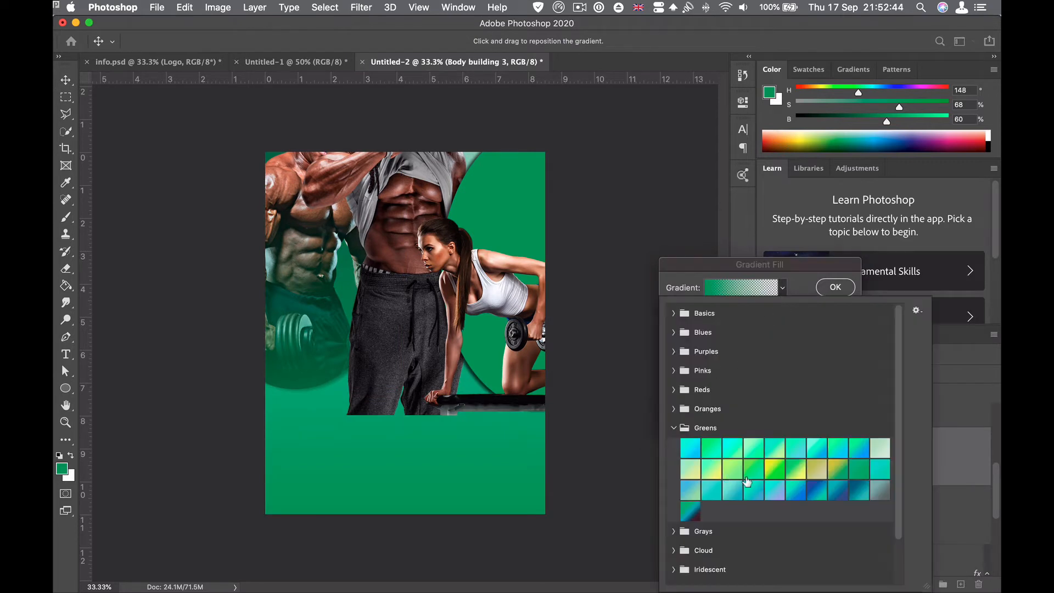
{"action": "left_click", "coordinate": [778, 467]}
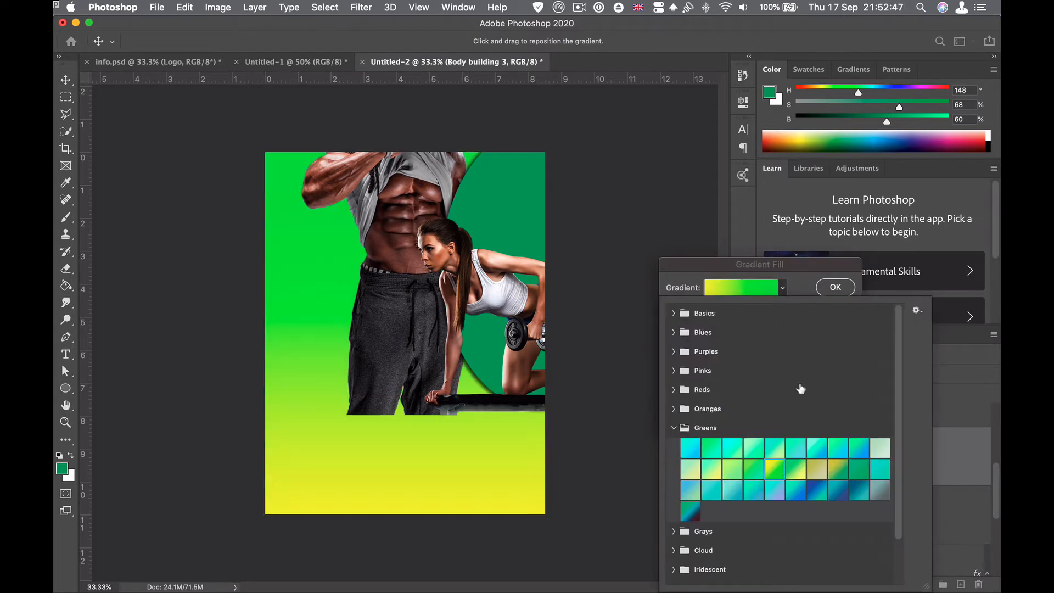
{"action": "left_click", "coordinate": [791, 264]}
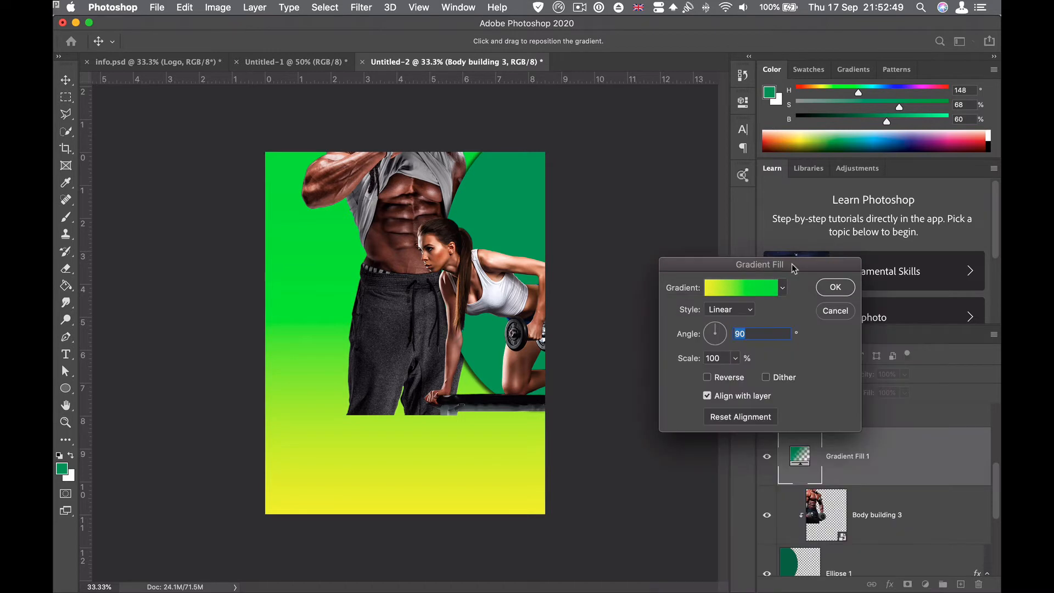
{"action": "left_click", "coordinate": [707, 377]}
{"action": "left_click", "coordinate": [834, 288]}
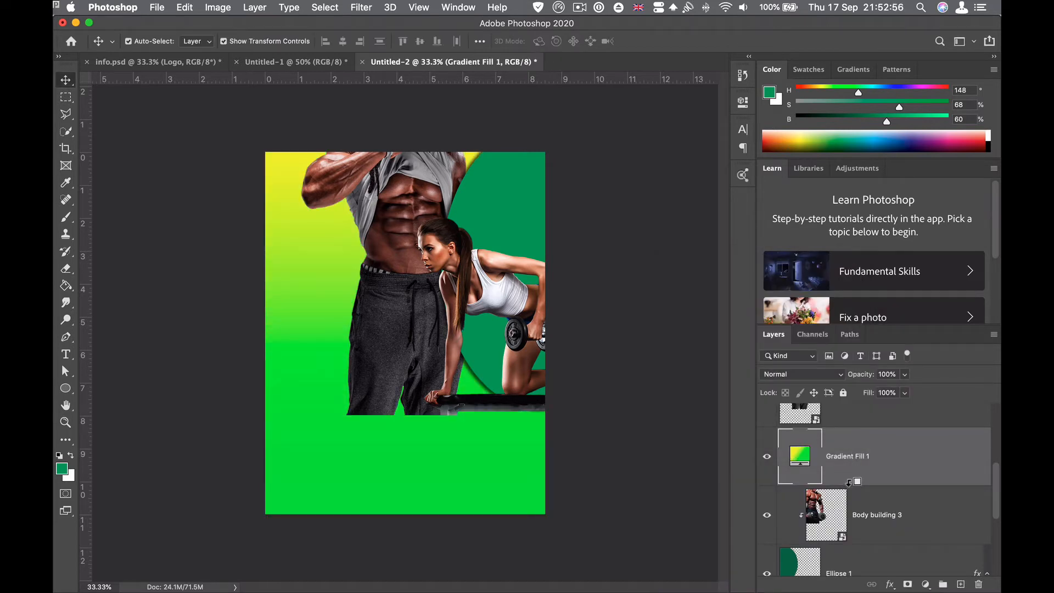
Clip Gradient Fill 1 to the Body building 3 group and set its blend mode to Overlay.
{"action": "left_click", "coordinate": [848, 482], "text": "alt"}
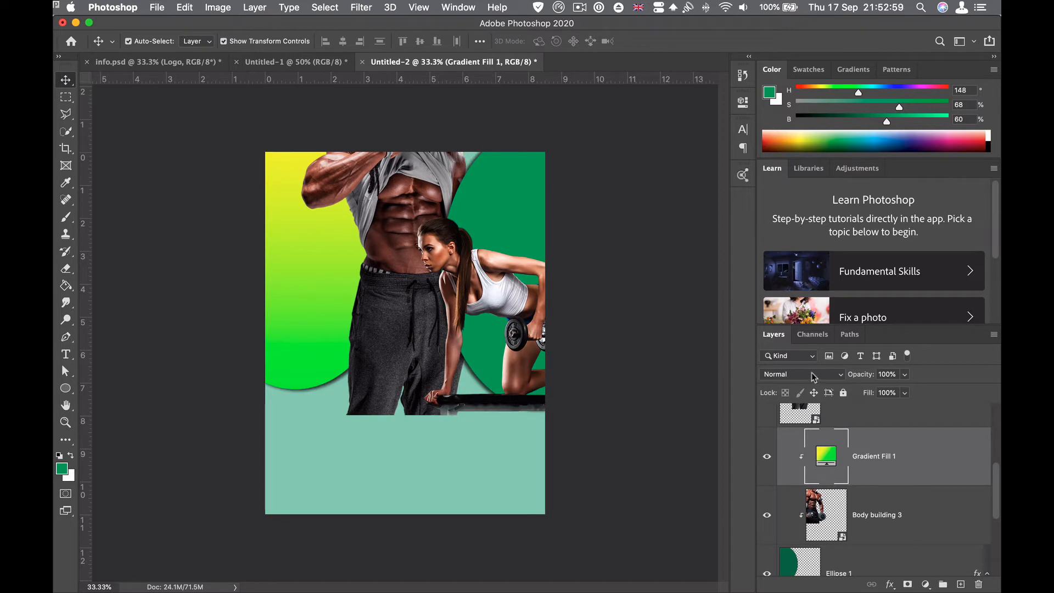
{"action": "left_click", "coordinate": [840, 376]}
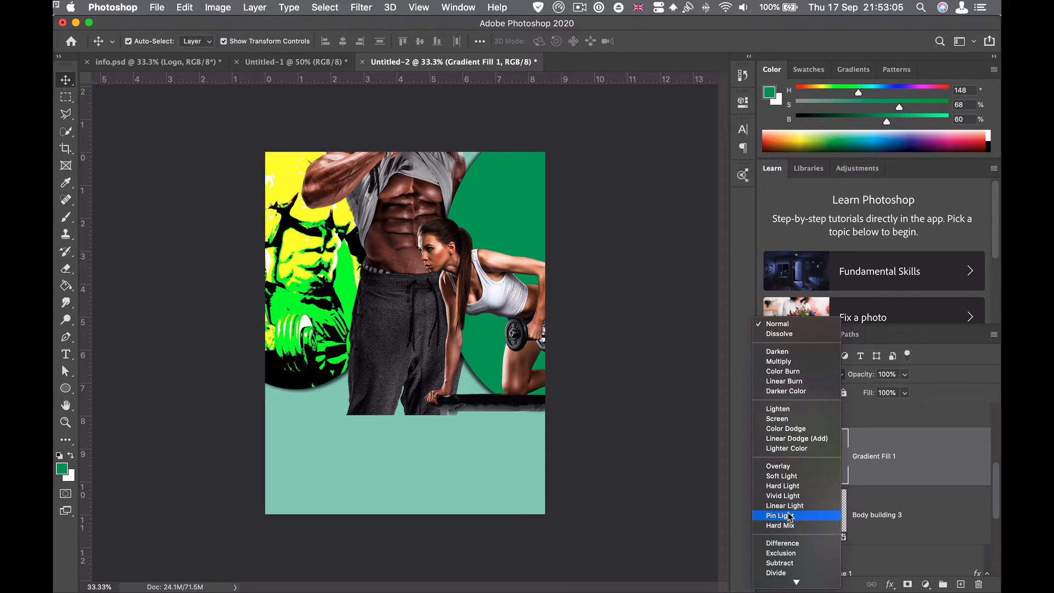
{"action": "left_click", "coordinate": [795, 467]}
Add a 90° linear gradient fill above Body building 2 using the green-to-turquoise preset from Greens.
{"action": "left_click", "coordinate": [507, 301]}
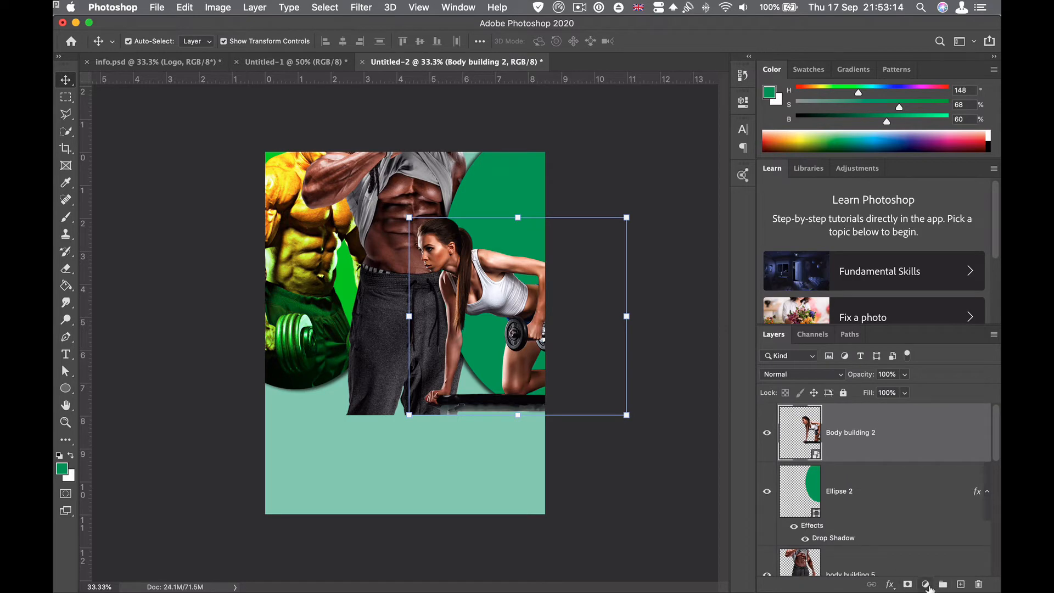
{"action": "left_click", "coordinate": [925, 584]}
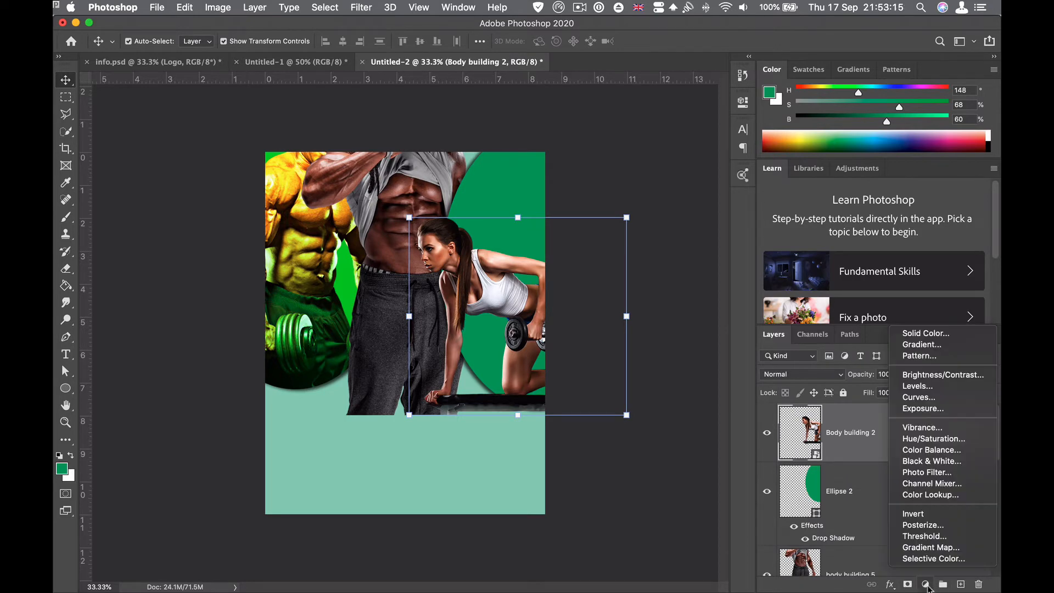
{"action": "left_click", "coordinate": [927, 345]}
{"action": "left_click", "coordinate": [784, 289]}
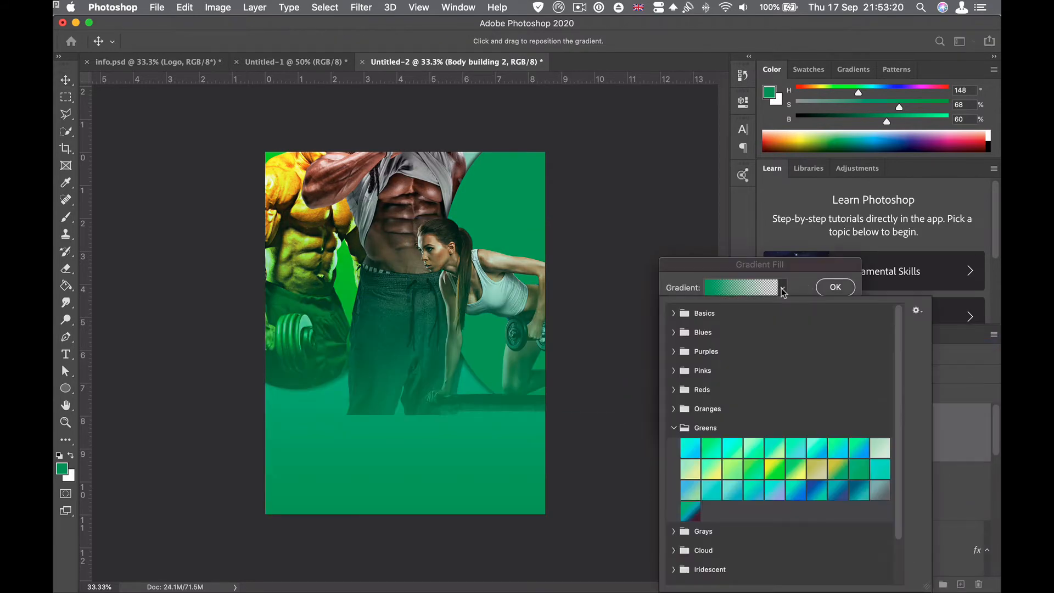
{"action": "left_click", "coordinate": [711, 449]}
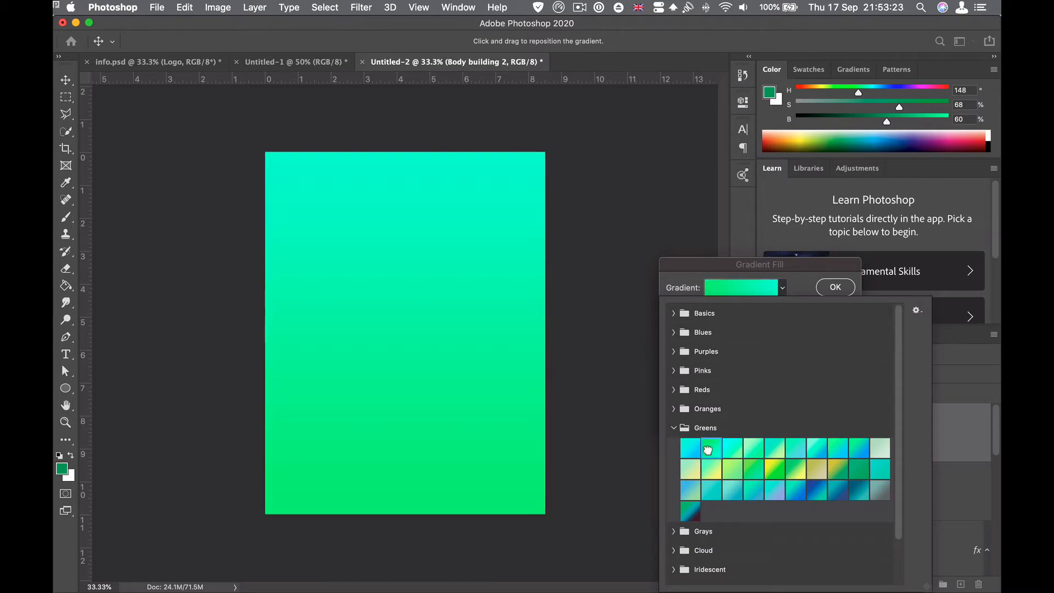
{"action": "left_click", "coordinate": [815, 263]}
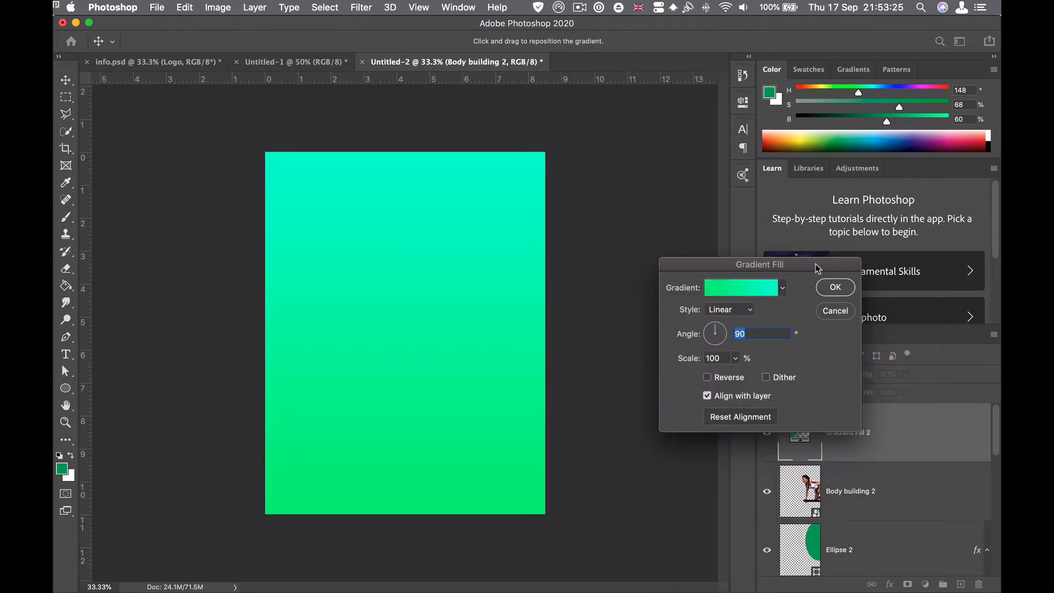
{"action": "left_click", "coordinate": [834, 287]}
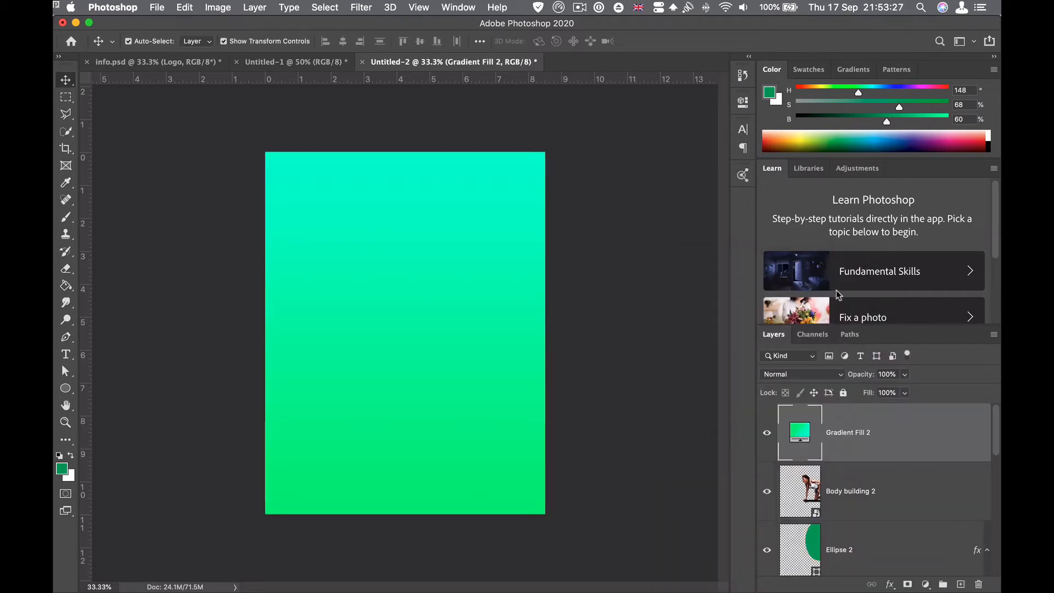
Clip Gradient Fill 2 to the Body building 2 photo and set its blend mode to Overlay.
{"action": "left_click", "coordinate": [833, 464], "text": "alt"}
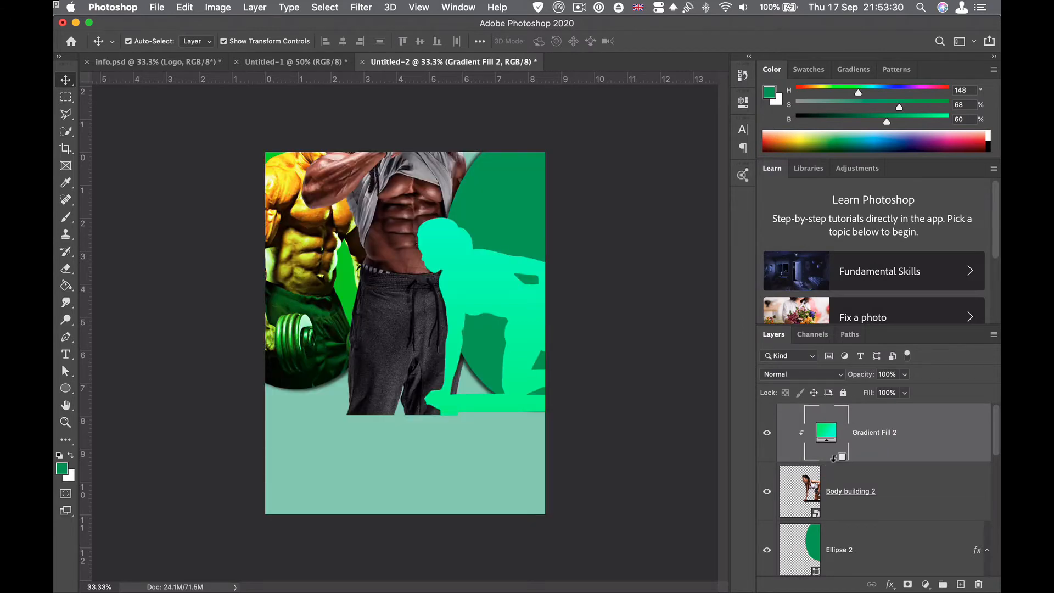
{"action": "left_click", "coordinate": [839, 377]}
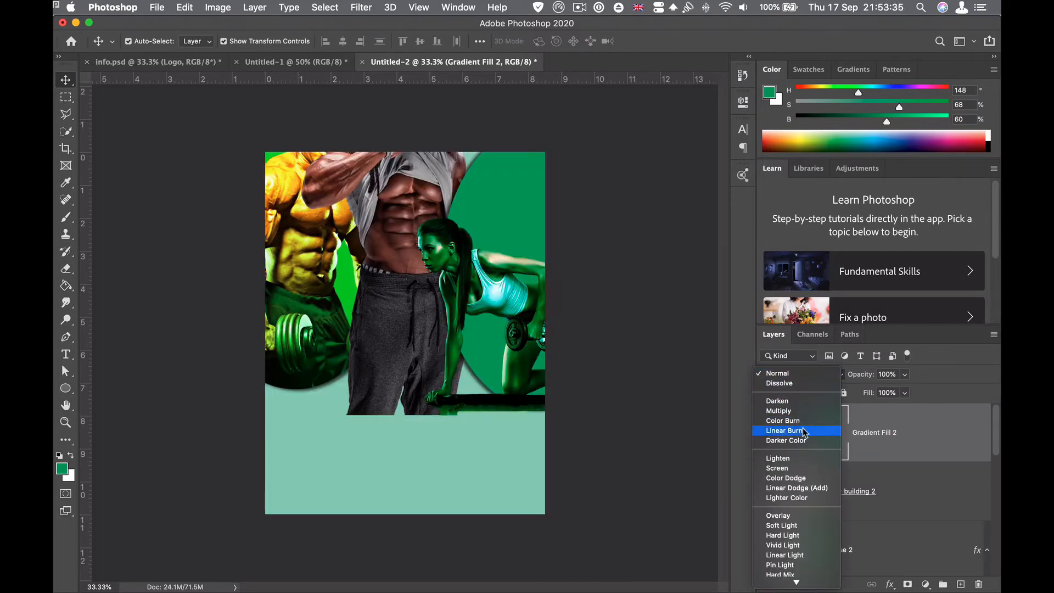
{"action": "left_click", "coordinate": [797, 519]}
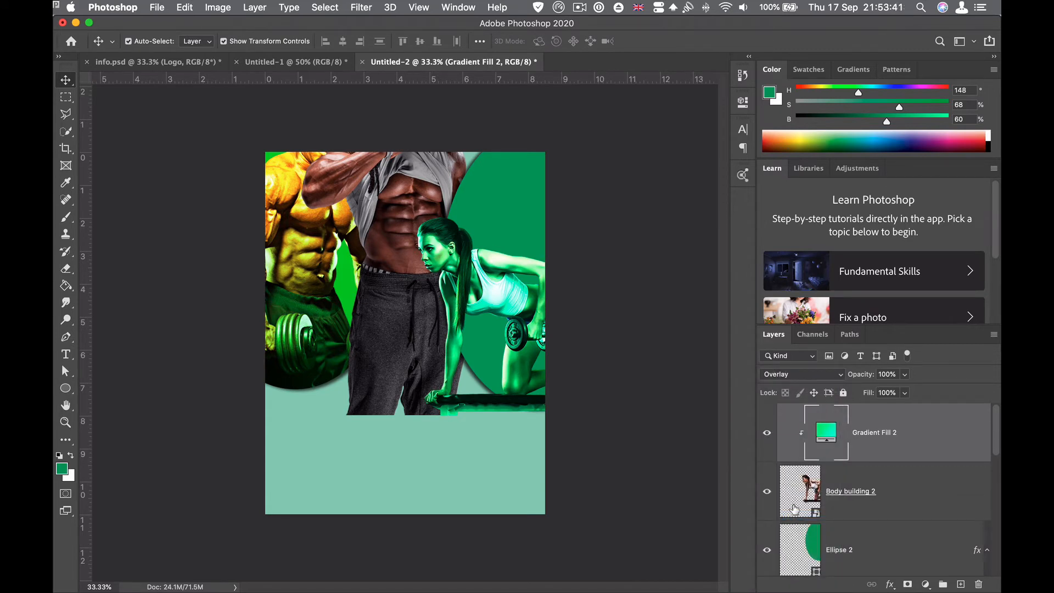
{"action": "left_click", "coordinate": [635, 434]}
Add the white text "FITNESS" in Caviar Dreams Regular at 59 pt across the grey trousers of the central figure.
{"action": "left_click", "coordinate": [68, 358]}
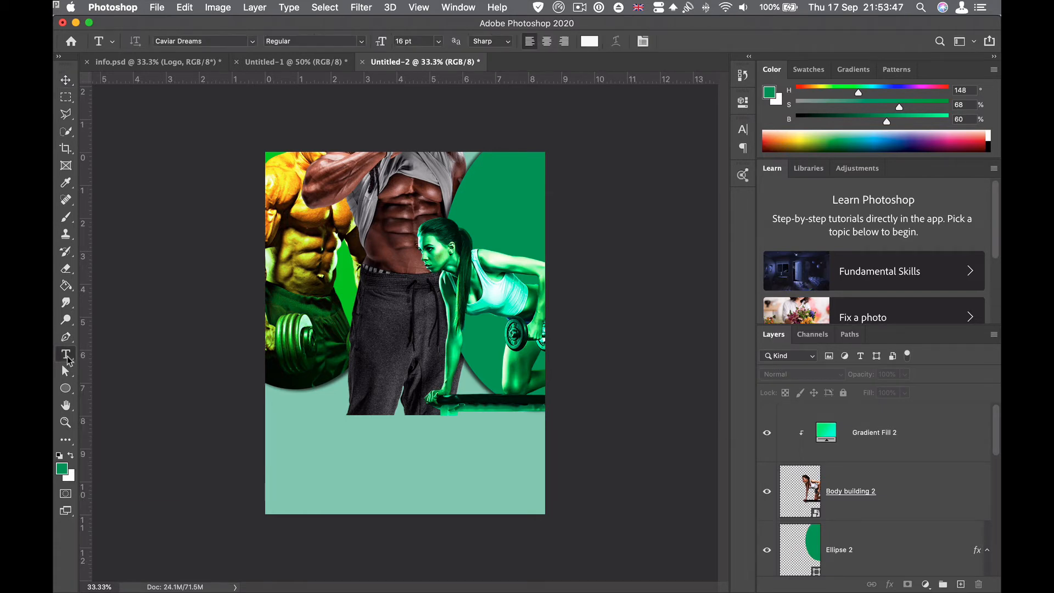
{"action": "left_click", "coordinate": [345, 377]}
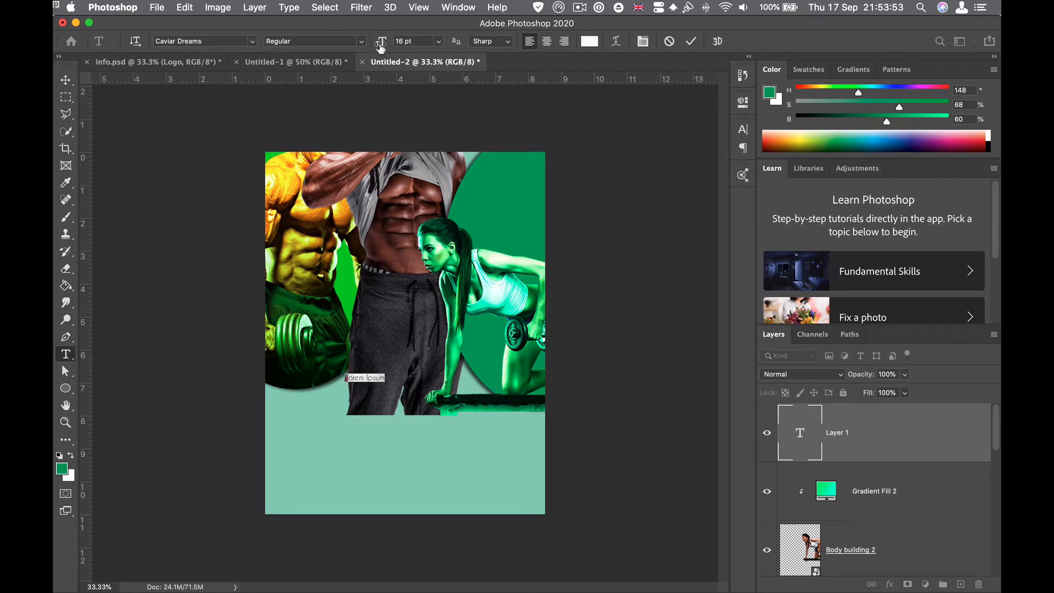
{"action": "left_click_drag", "start_coordinate": [380, 47], "coordinate": [407, 42]}
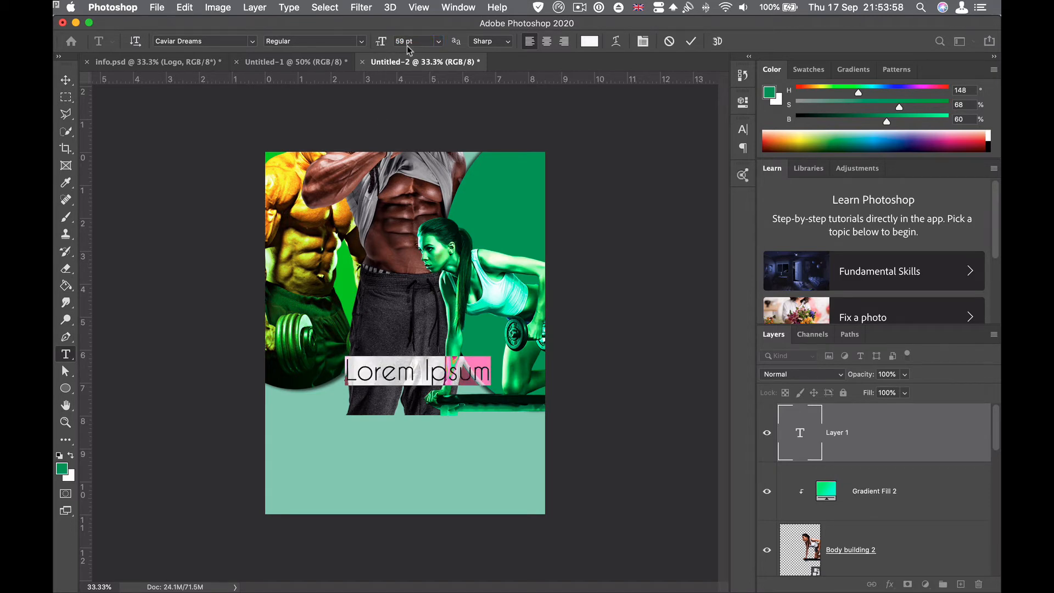
{"action": "type", "text": "E"}
{"action": "type", "text": "IT"}
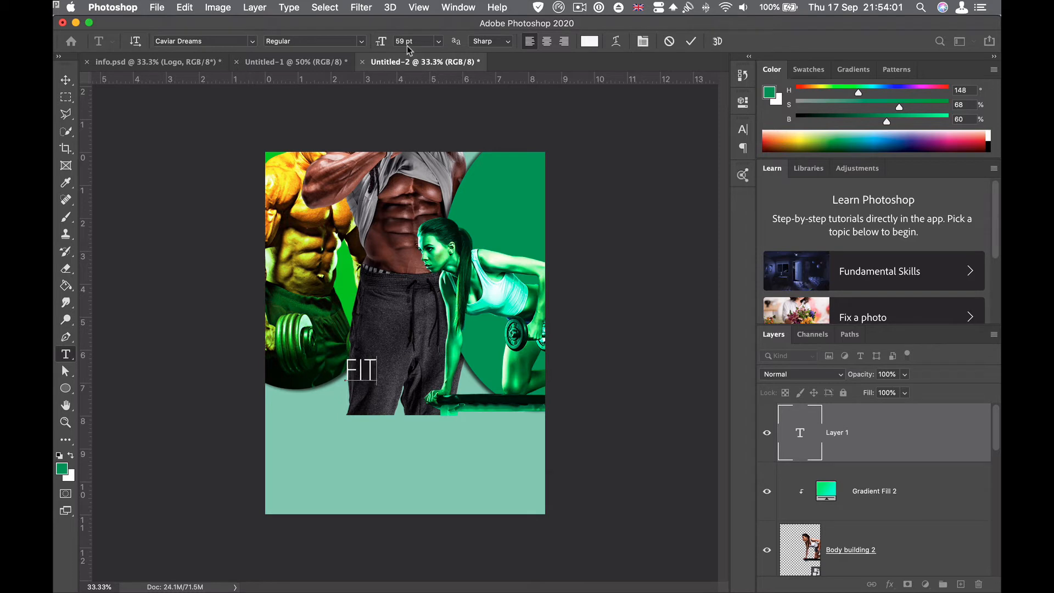
{"action": "type", "text": "NESS"}
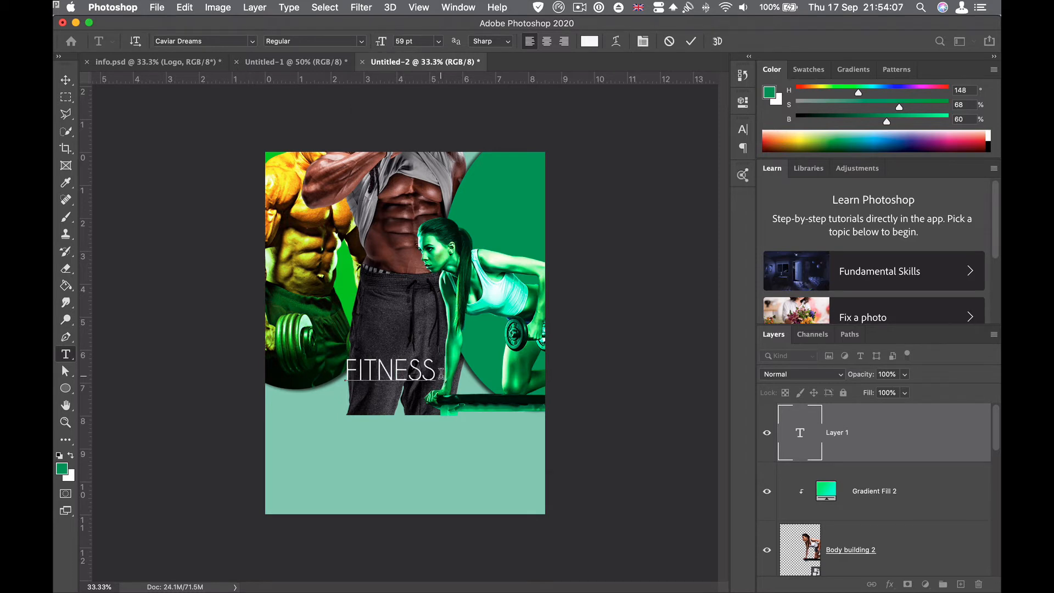
Change the FITNESS title to the Aero font at 87 pt and shift it to sit centred across the grey trousers.
{"action": "left_click_drag", "start_coordinate": [438, 373], "coordinate": [328, 362]}
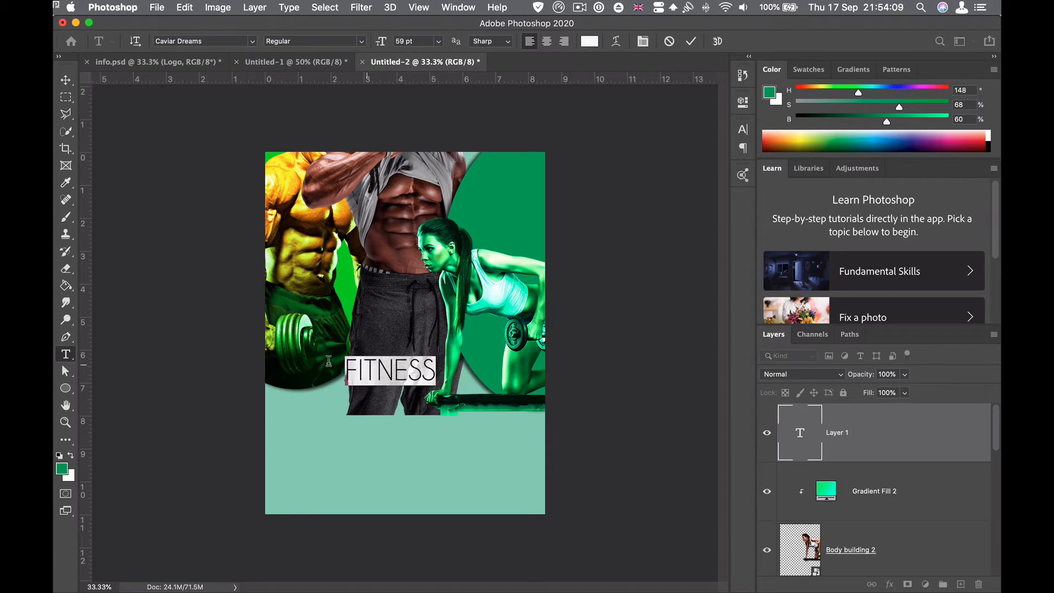
{"action": "left_click", "coordinate": [743, 130]}
{"action": "left_click", "coordinate": [662, 149]}
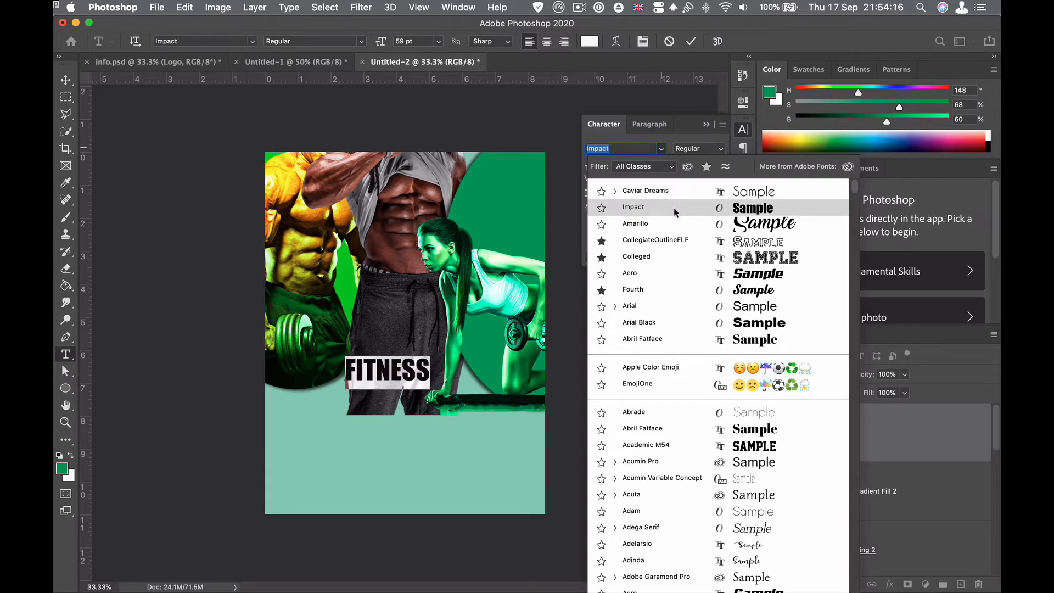
{"action": "left_click", "coordinate": [711, 276]}
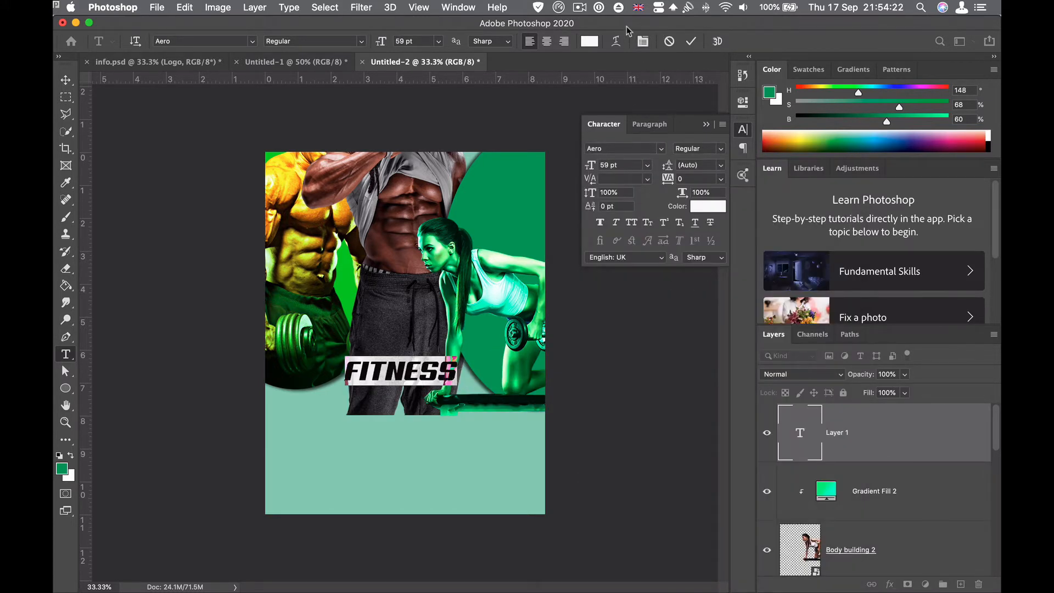
{"action": "left_click_drag", "start_coordinate": [382, 42], "coordinate": [398, 41]}
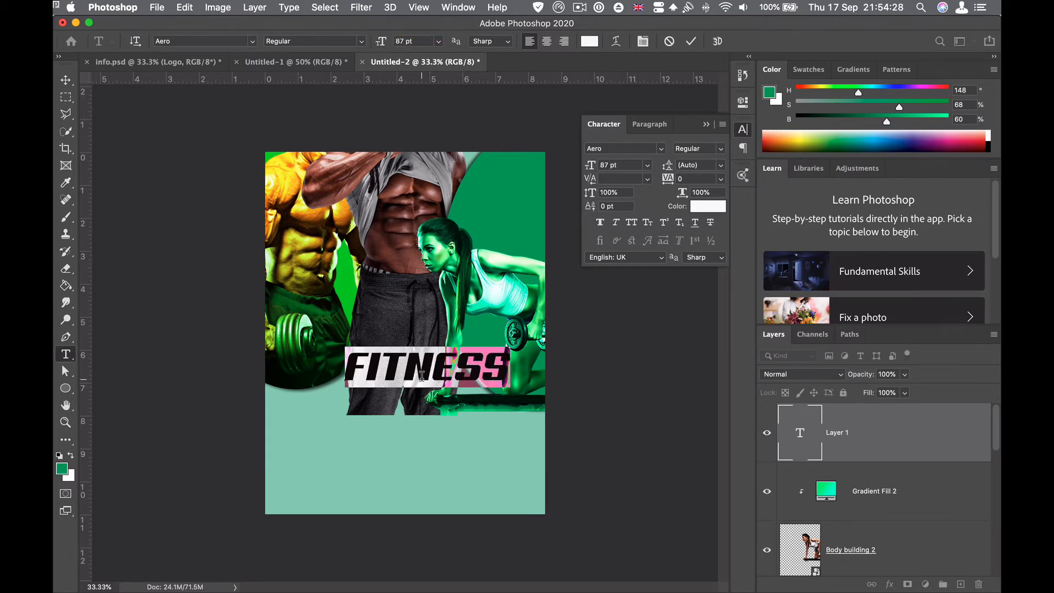
{"action": "left_click_drag", "start_coordinate": [456, 448], "coordinate": [442, 453]}
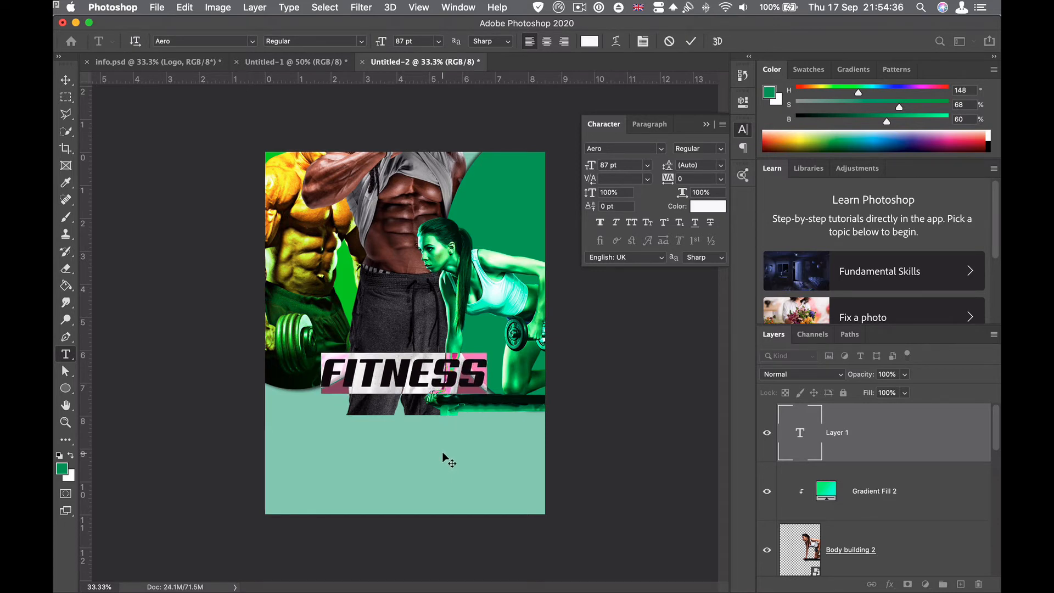
{"action": "left_click", "coordinate": [691, 41]}
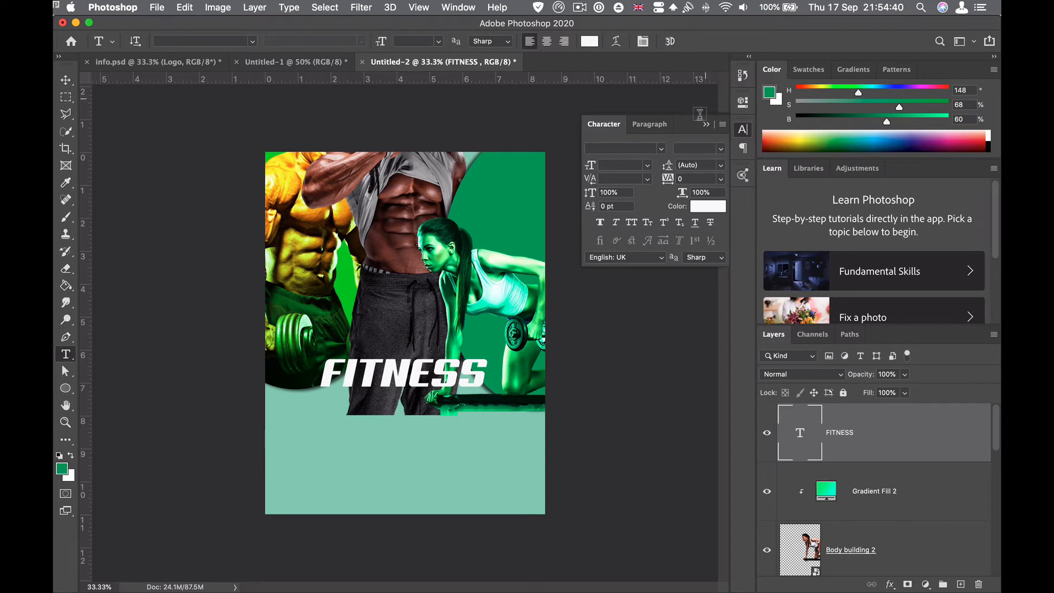
{"action": "left_click", "coordinate": [389, 414]}
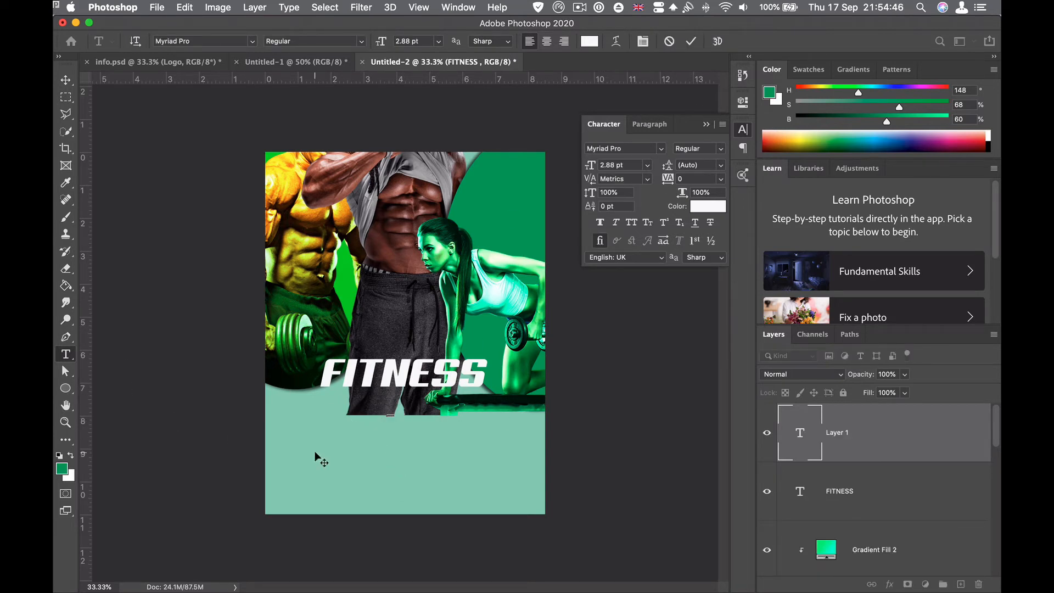
{"action": "left_click", "coordinate": [690, 41]}
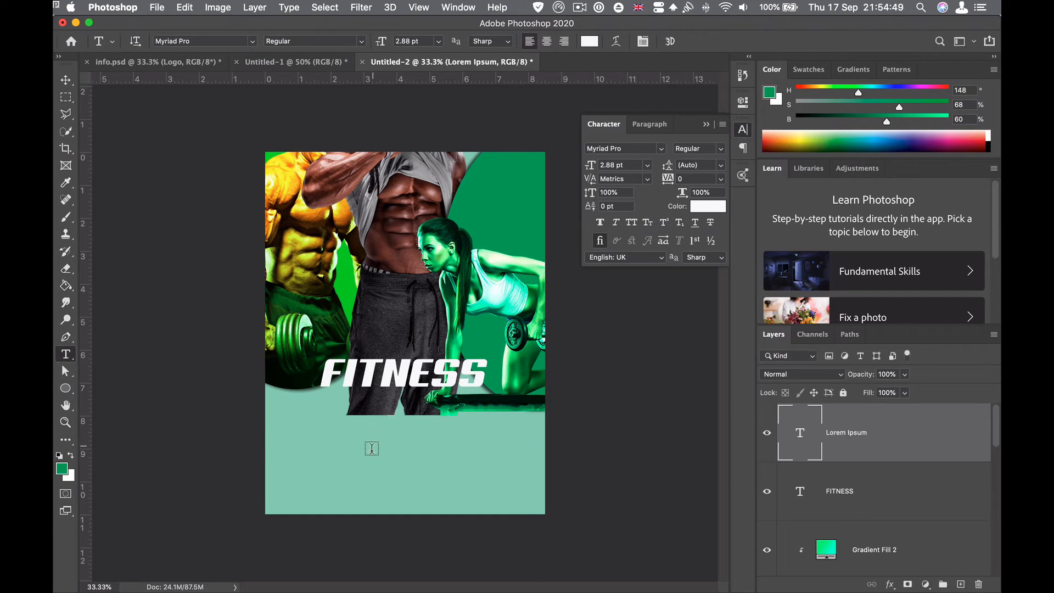
{"action": "left_click", "coordinate": [374, 422]}
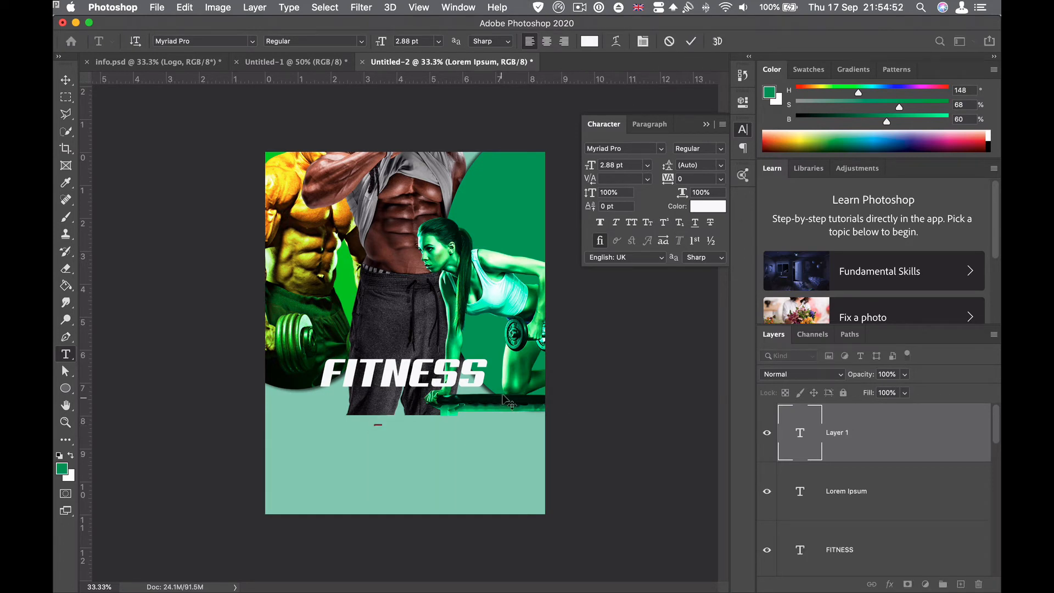
{"action": "left_click", "coordinate": [669, 42]}
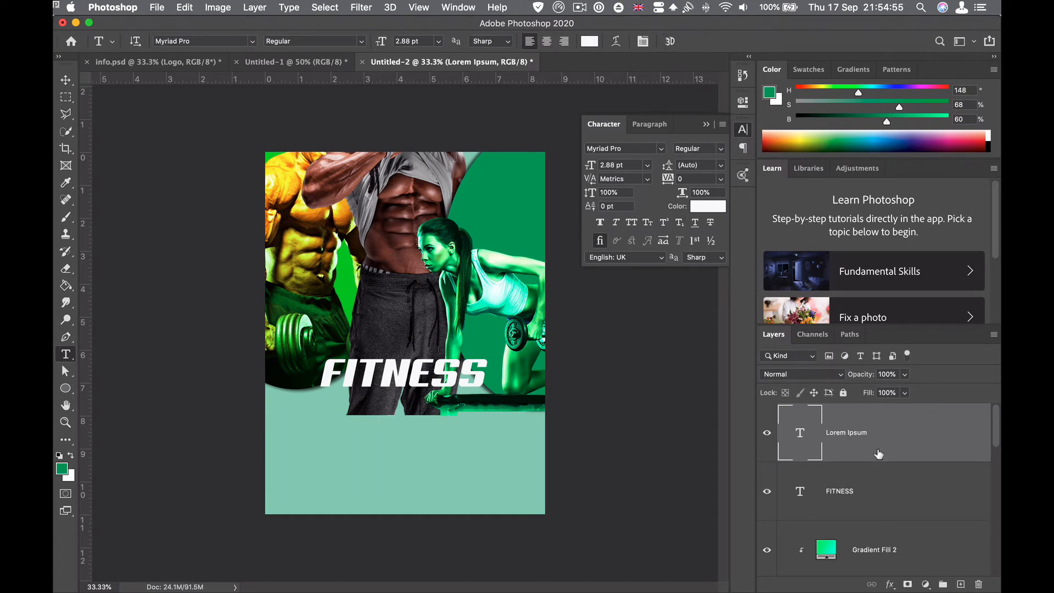
{"action": "key", "text": "Delete"}
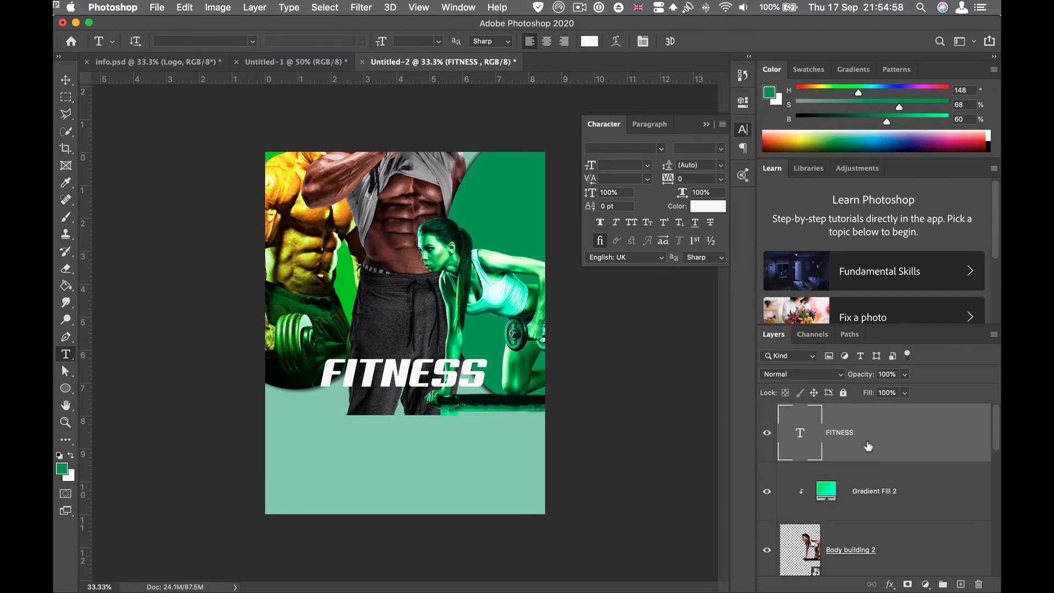
Add the white text "GYM" in Myriad Pro Regular at 60 pt and place it just below the FITNESS title.
{"action": "left_click", "coordinate": [387, 473]}
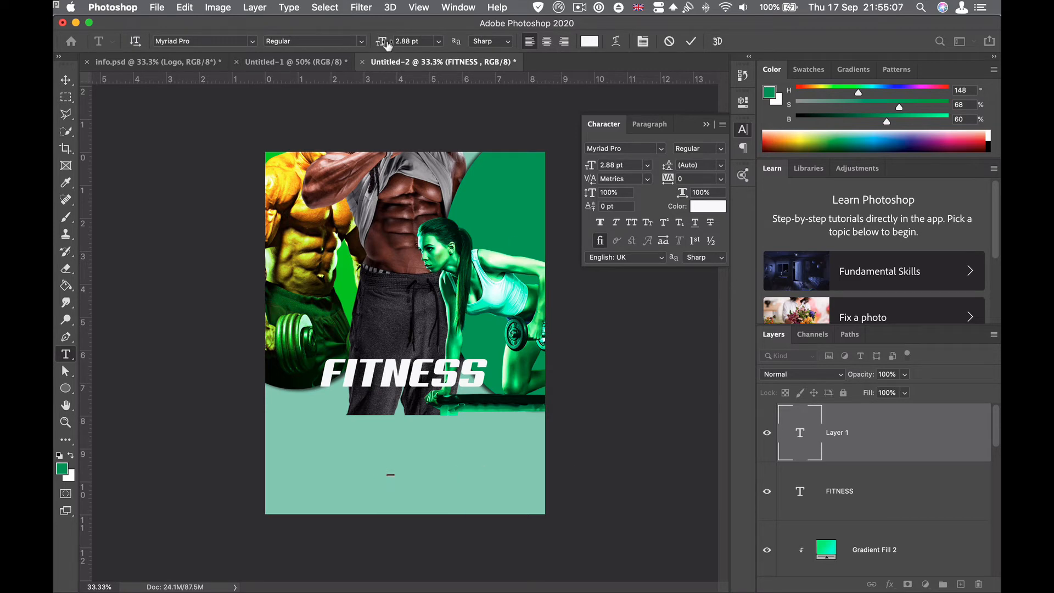
{"action": "left_click_drag", "start_coordinate": [387, 44], "coordinate": [434, 46]}
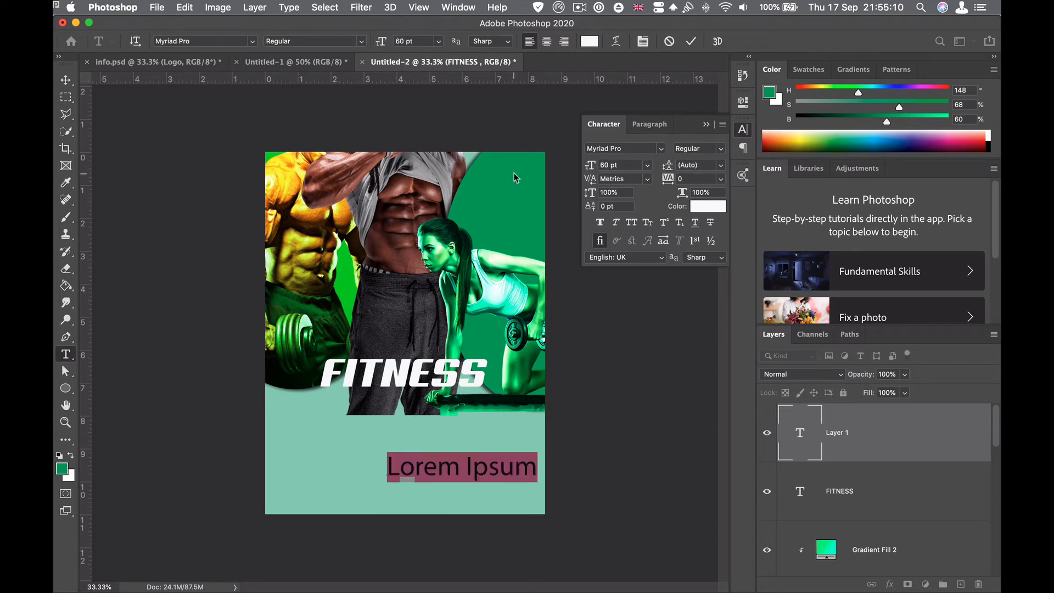
{"action": "type", "text": "G"}
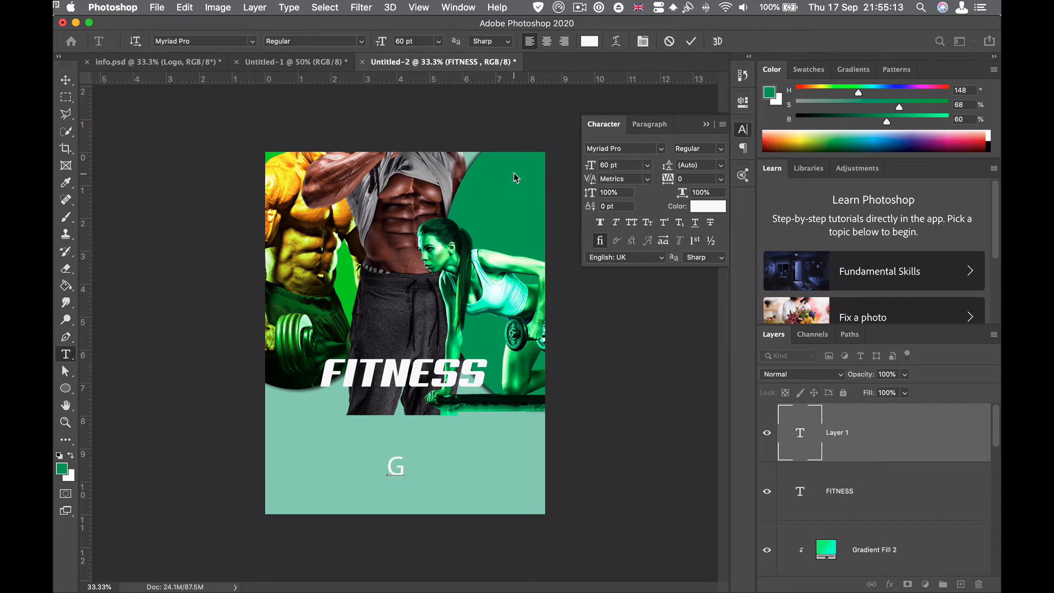
{"action": "type", "text": "YM"}
{"action": "left_click_drag", "start_coordinate": [406, 451], "coordinate": [354, 405]}
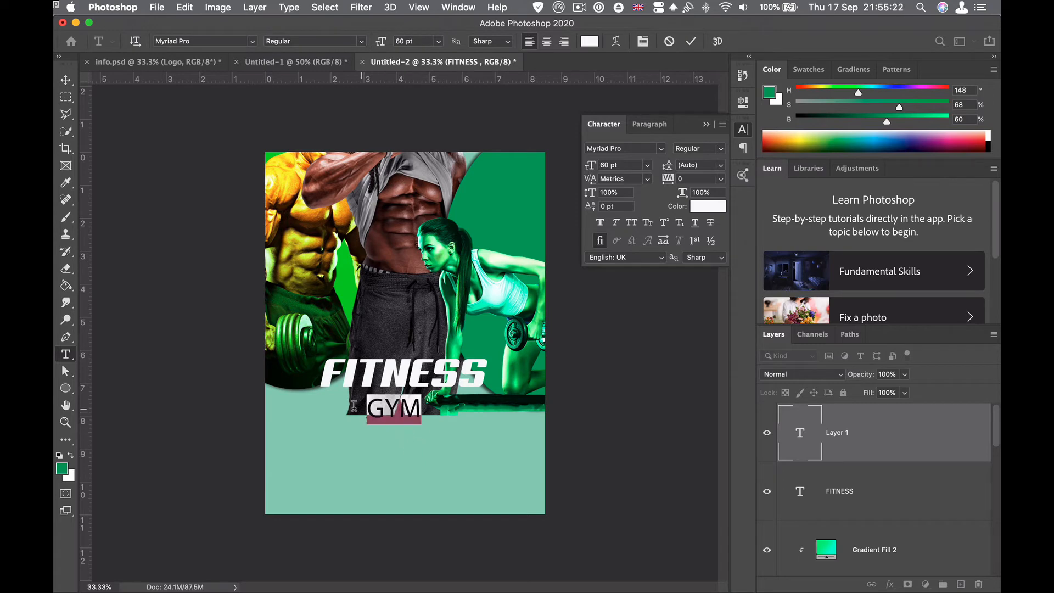
Set the GYM text to CollegiateOutlineFLF at 136 pt and align it directly beneath the FITNESS title.
{"action": "left_click", "coordinate": [662, 150]}
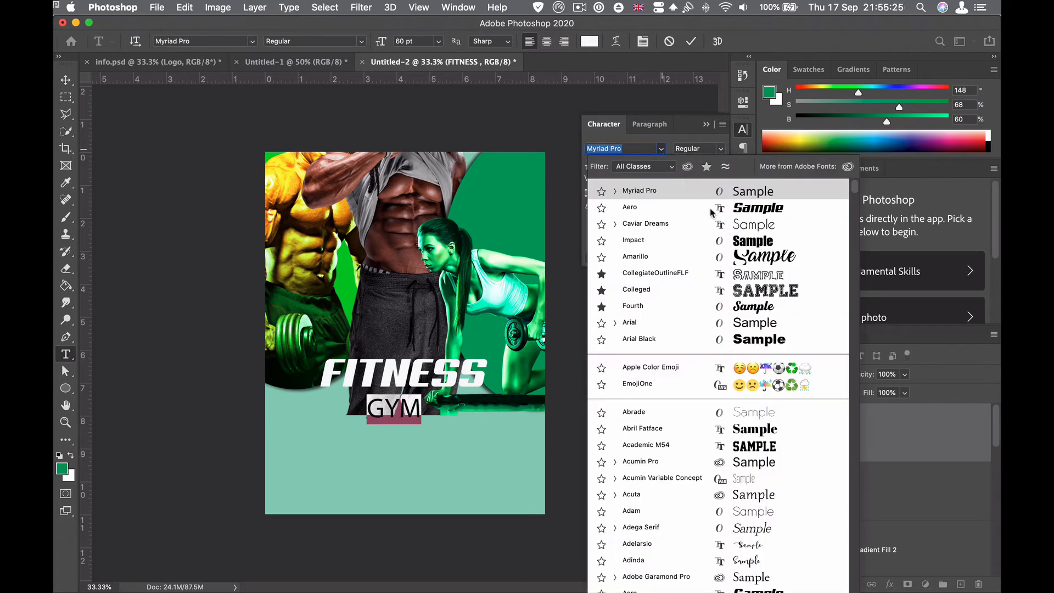
{"action": "left_click", "coordinate": [733, 275]}
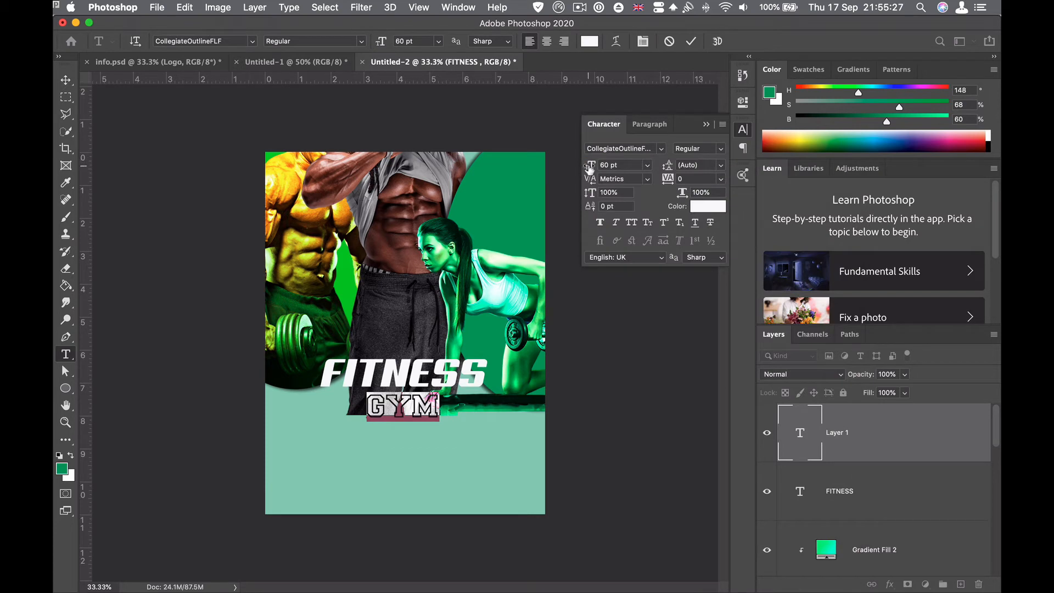
{"action": "mouse_move", "coordinate": [587, 165]}
{"action": "left_mouse_down"}
{"action": "mouse_move", "coordinate": [619, 163]}
{"action": "mouse_move", "coordinate": [599, 165]}
{"action": "left_mouse_up"}
{"action": "left_click_drag", "start_coordinate": [457, 439], "coordinate": [428, 460]}
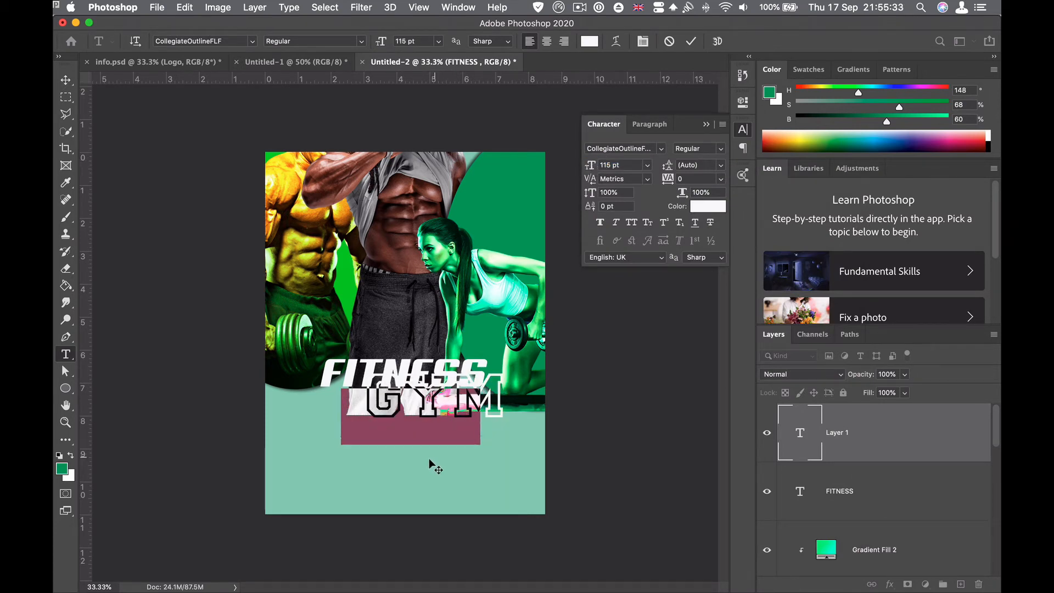
{"action": "left_click_drag", "start_coordinate": [589, 172], "coordinate": [602, 165]}
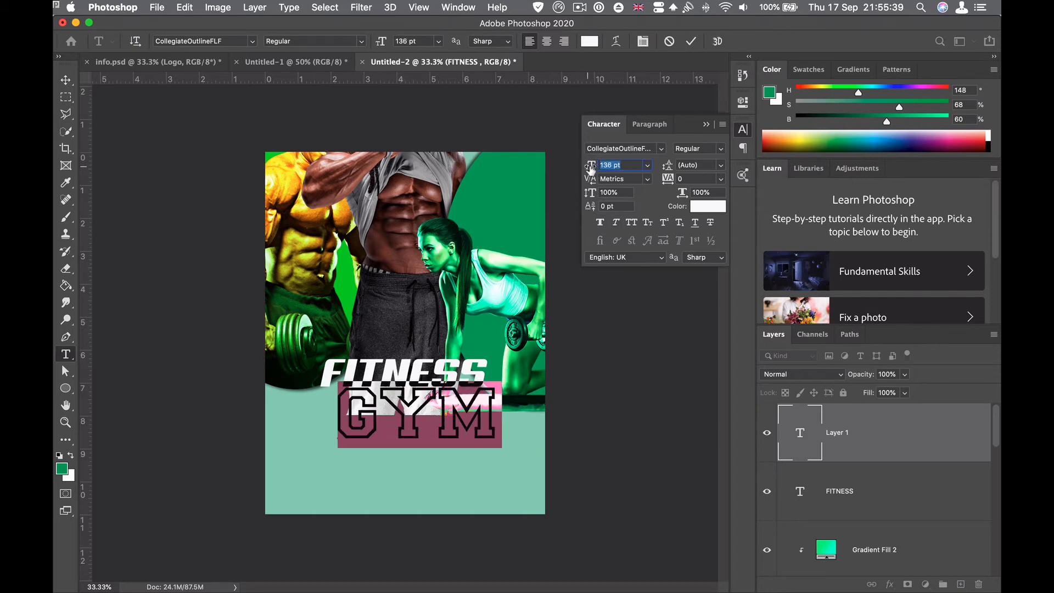
{"action": "left_click_drag", "start_coordinate": [452, 471], "coordinate": [428, 473]}
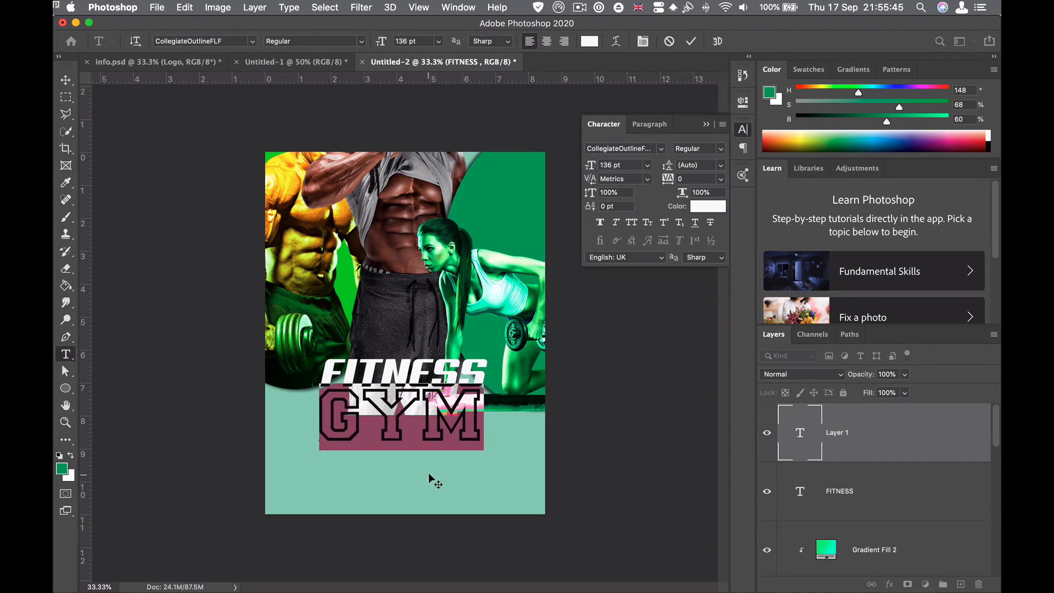
{"action": "left_click", "coordinate": [691, 41]}
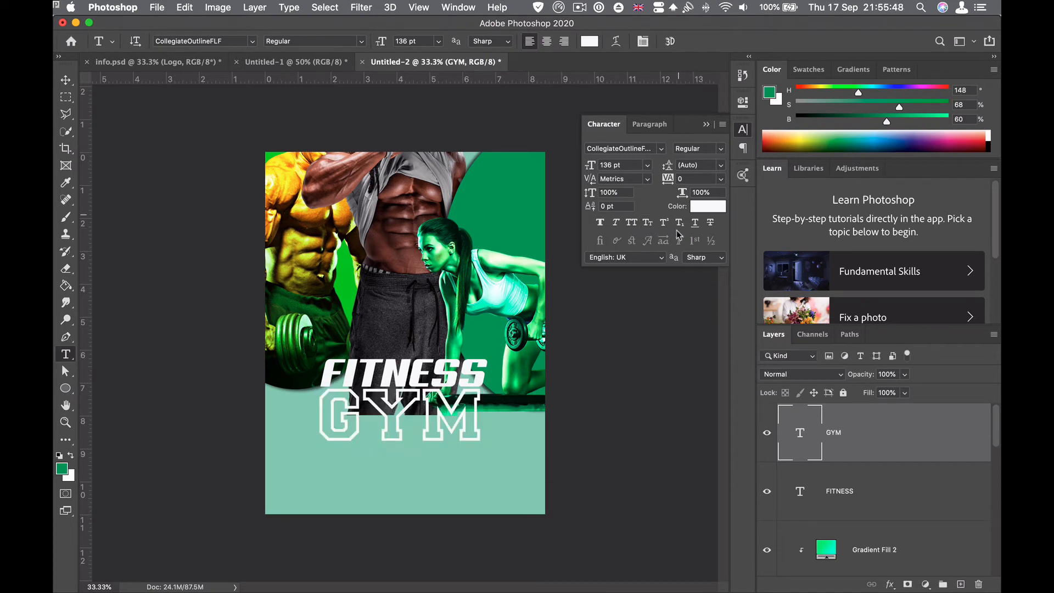
Add an "&" as a separate text layer on the pale green area beside GYM, in the Amarillo font at 136 pt.
{"action": "left_click", "coordinate": [285, 480]}
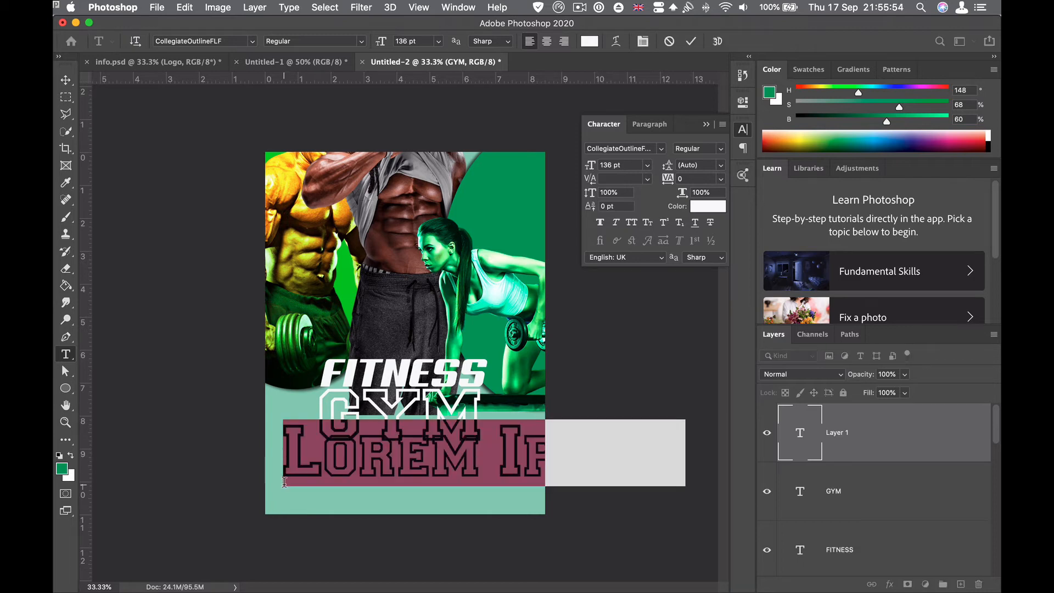
{"action": "type", "text": "&"}
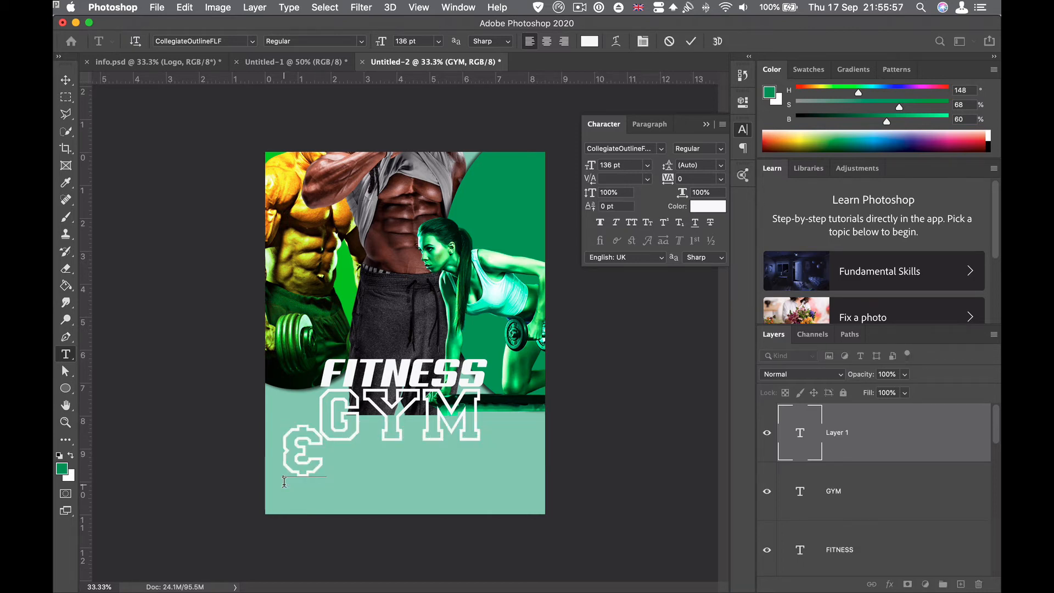
{"action": "double_click", "coordinate": [323, 467]}
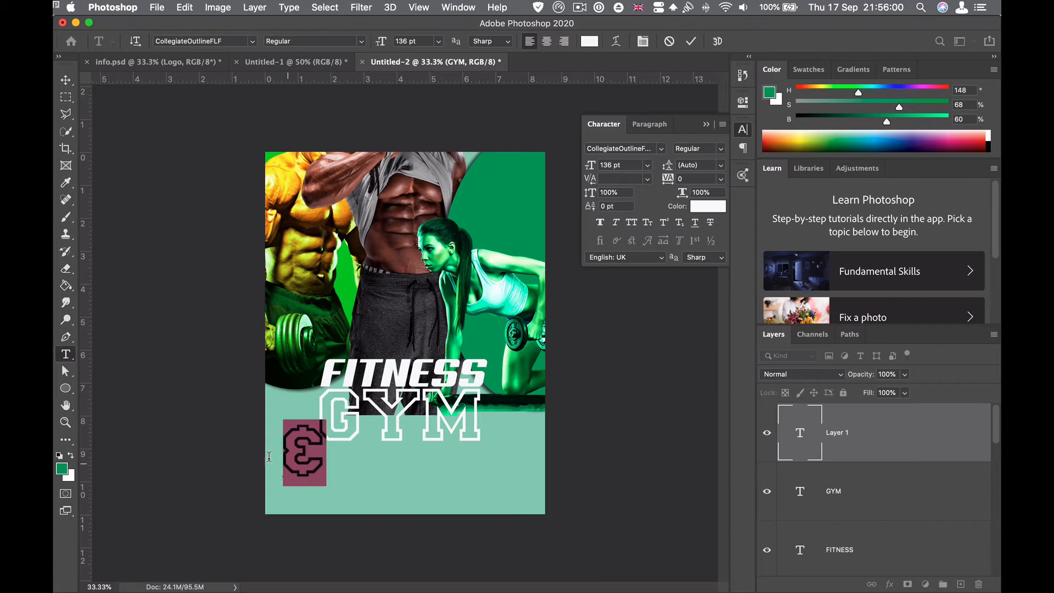
{"action": "left_click", "coordinate": [662, 149]}
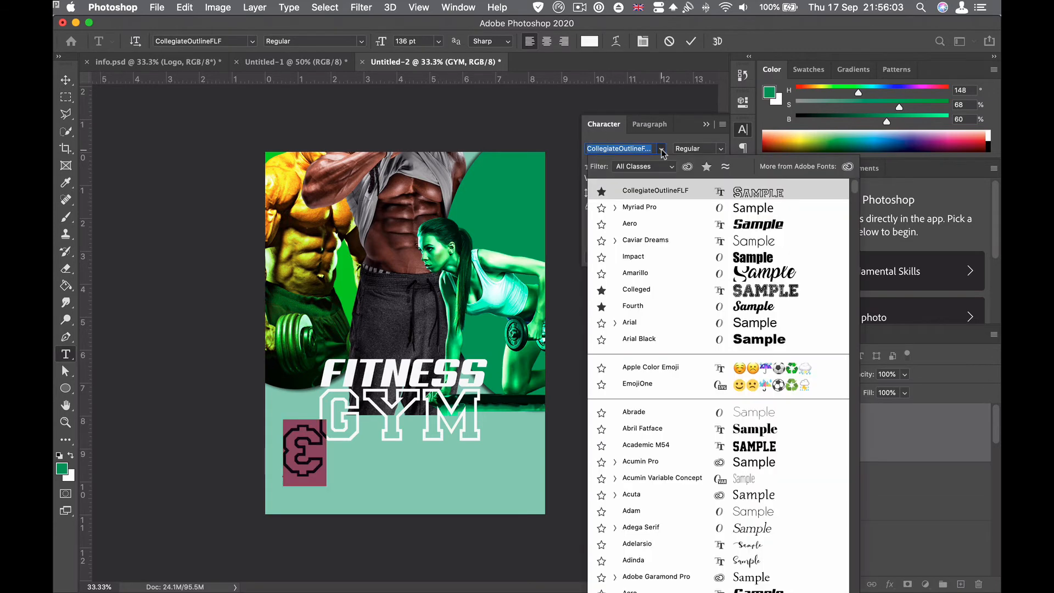
{"action": "left_click", "coordinate": [733, 271]}
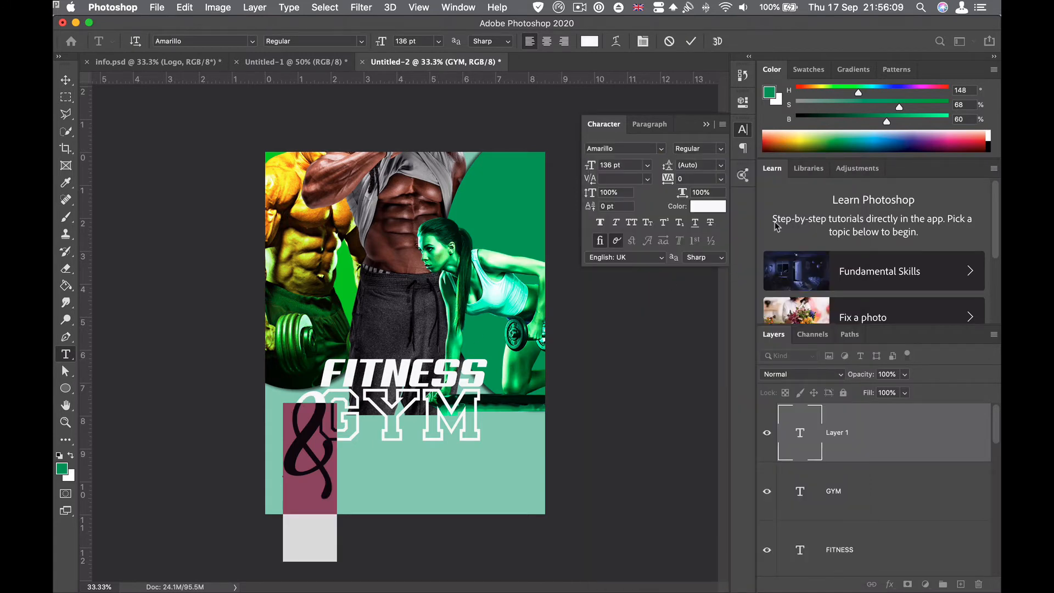
Colour the ampersand green #329a62, sampled from the large green ellipse.
{"action": "left_click", "coordinate": [709, 207]}
{"action": "left_click", "coordinate": [524, 220]}
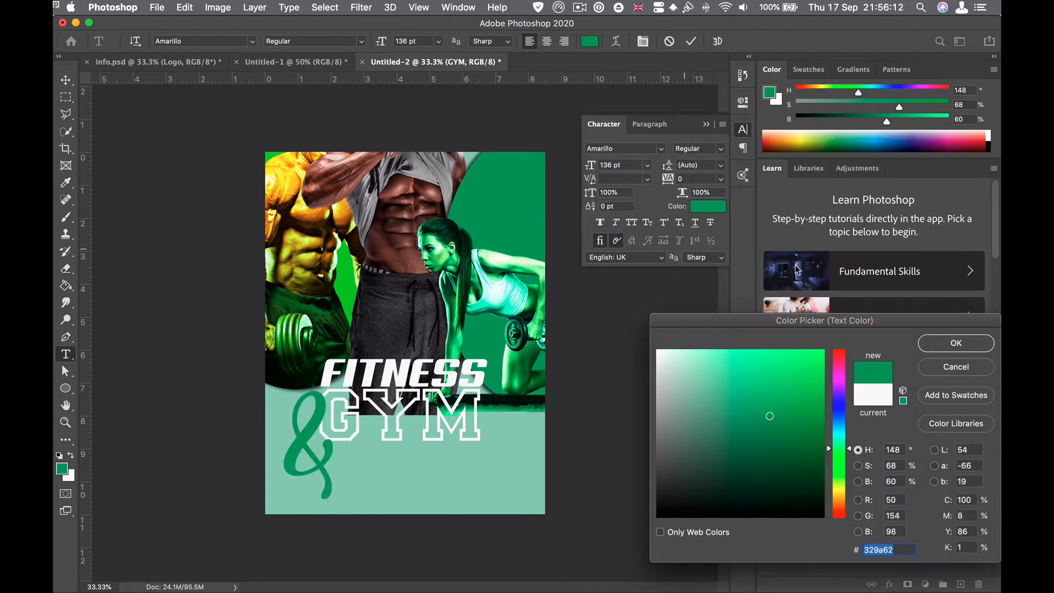
{"action": "left_click", "coordinate": [955, 343]}
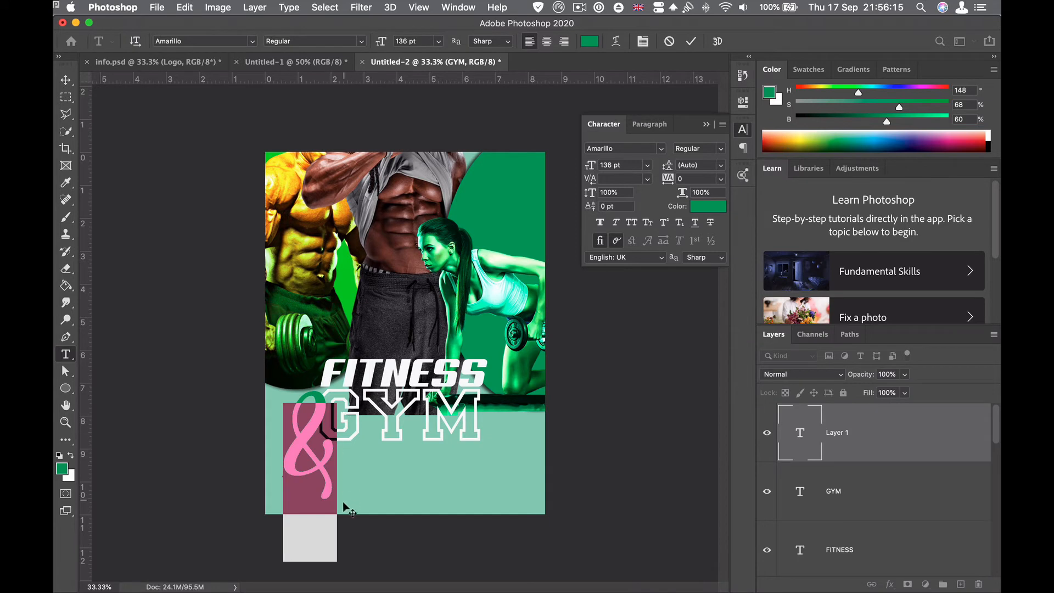
Reduce the ampersand to 80 pt and position it centrally, overlapping both the FITNESS and GYM lines.
{"action": "left_click_drag", "start_coordinate": [382, 41], "coordinate": [365, 44]}
{"action": "left_click_drag", "start_coordinate": [367, 518], "coordinate": [444, 456]}
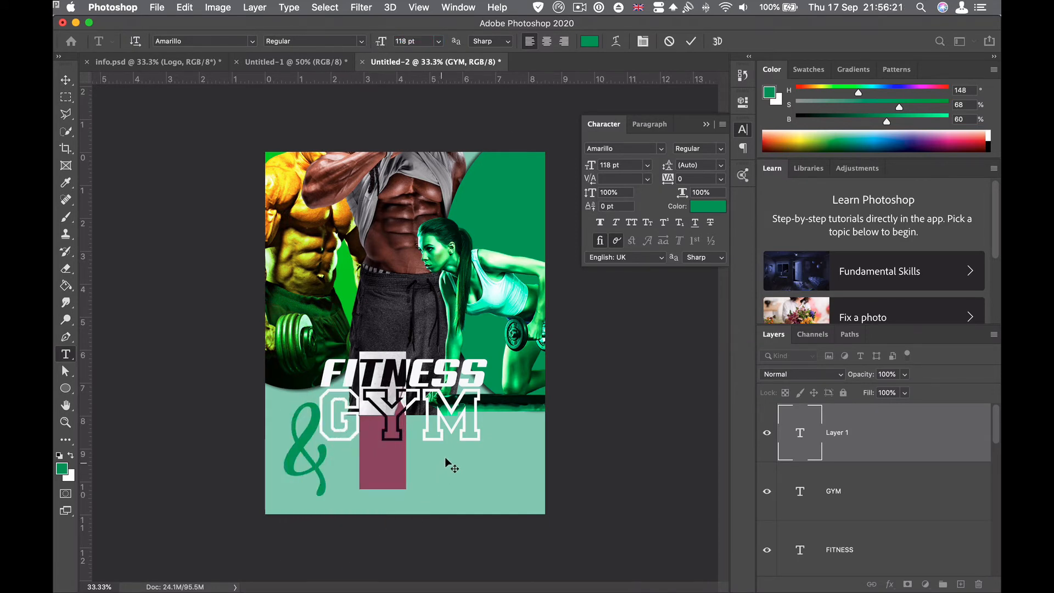
{"action": "left_click_drag", "start_coordinate": [381, 44], "coordinate": [370, 45]}
{"action": "left_click_drag", "start_coordinate": [422, 489], "coordinate": [445, 496]}
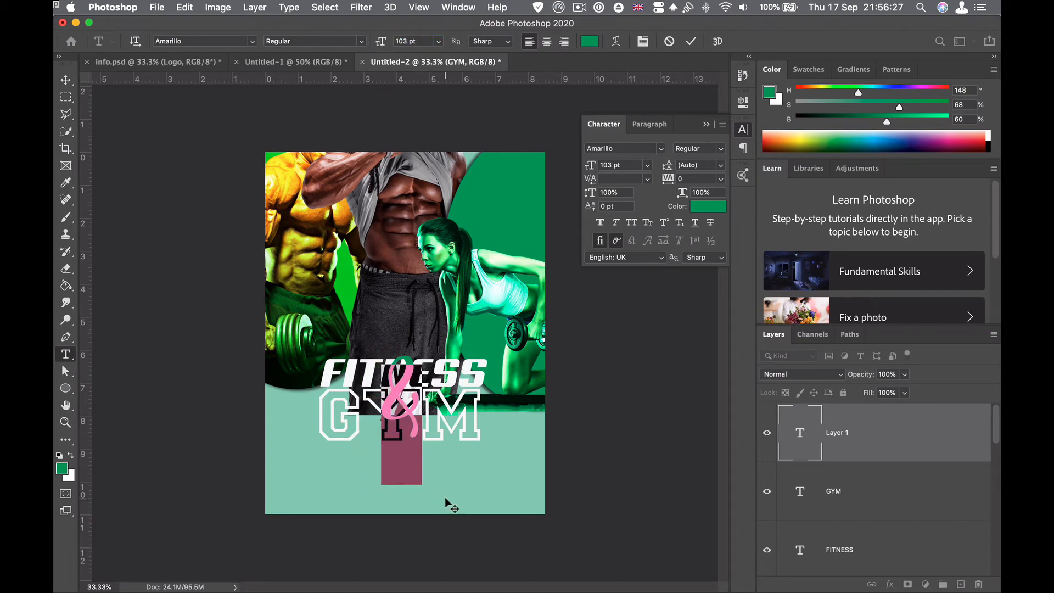
{"action": "left_click_drag", "start_coordinate": [380, 44], "coordinate": [373, 45]}
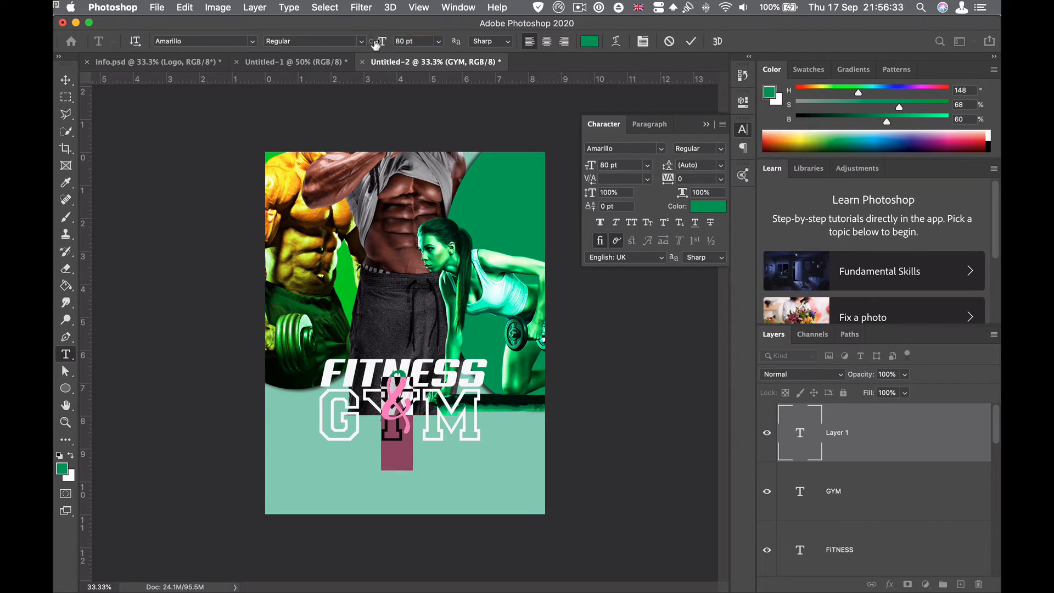
{"action": "left_click_drag", "start_coordinate": [429, 481], "coordinate": [427, 476]}
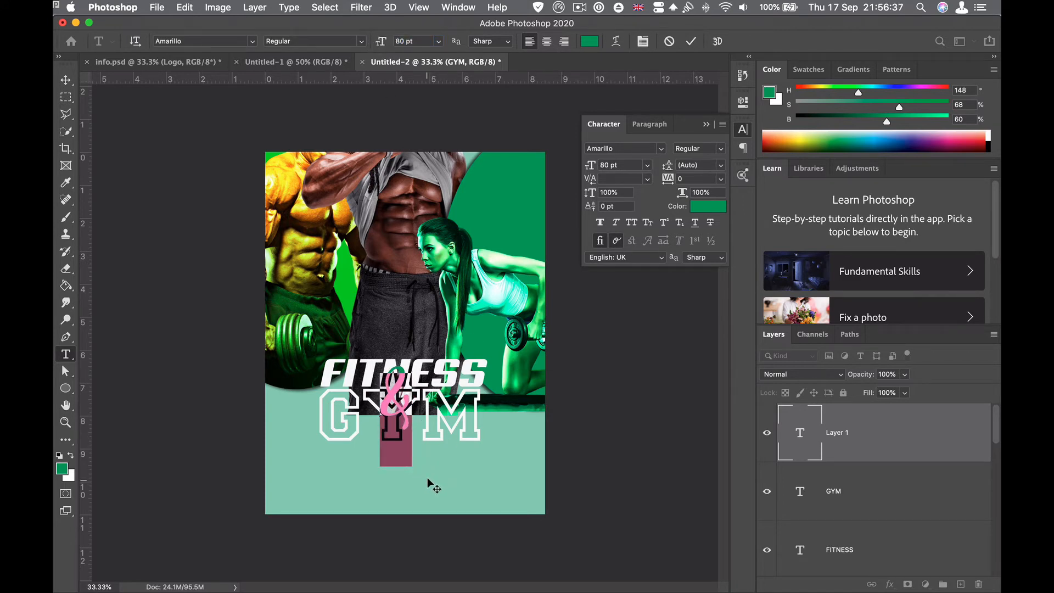
{"action": "left_click", "coordinate": [690, 41]}
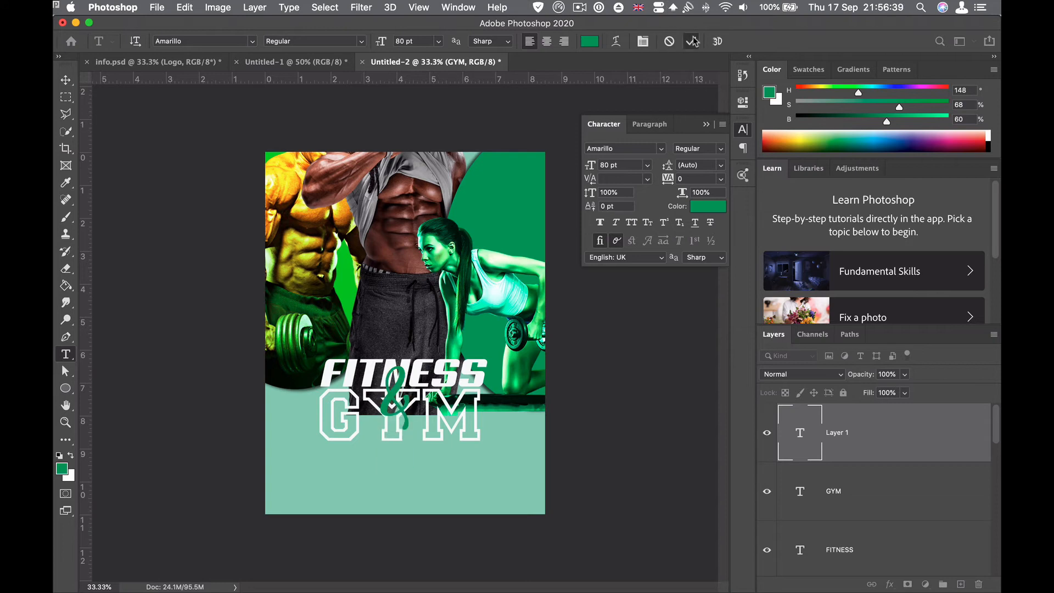
Add a Multiply drop shadow to the FITNESS text with 77% opacity, -174° angle, 16 px distance, 15% spread and 24 px size.
{"action": "left_click", "coordinate": [66, 79]}
{"action": "left_click", "coordinate": [483, 385]}
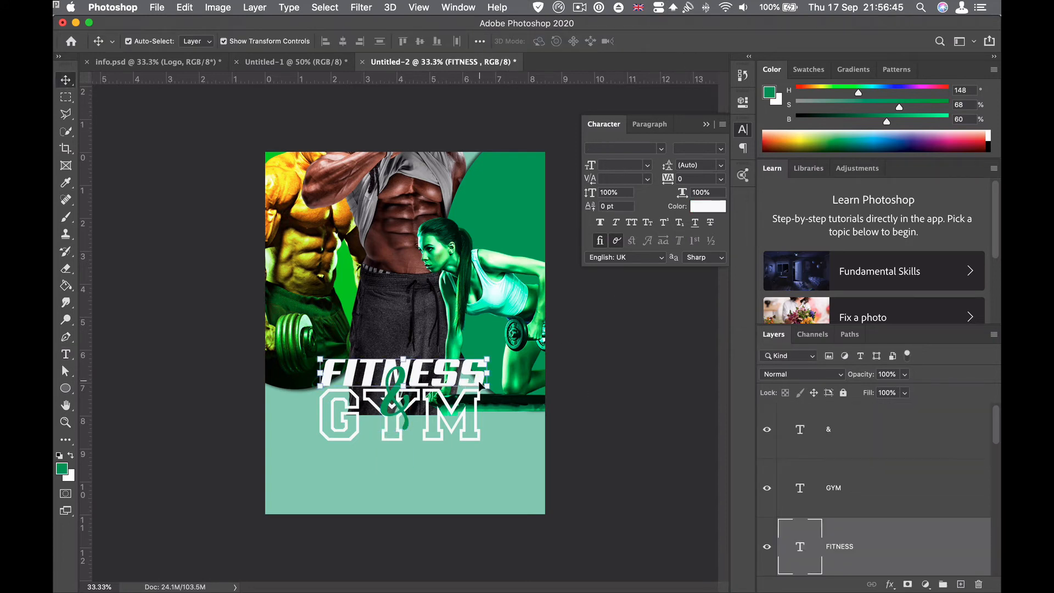
{"action": "left_click", "coordinate": [889, 584]}
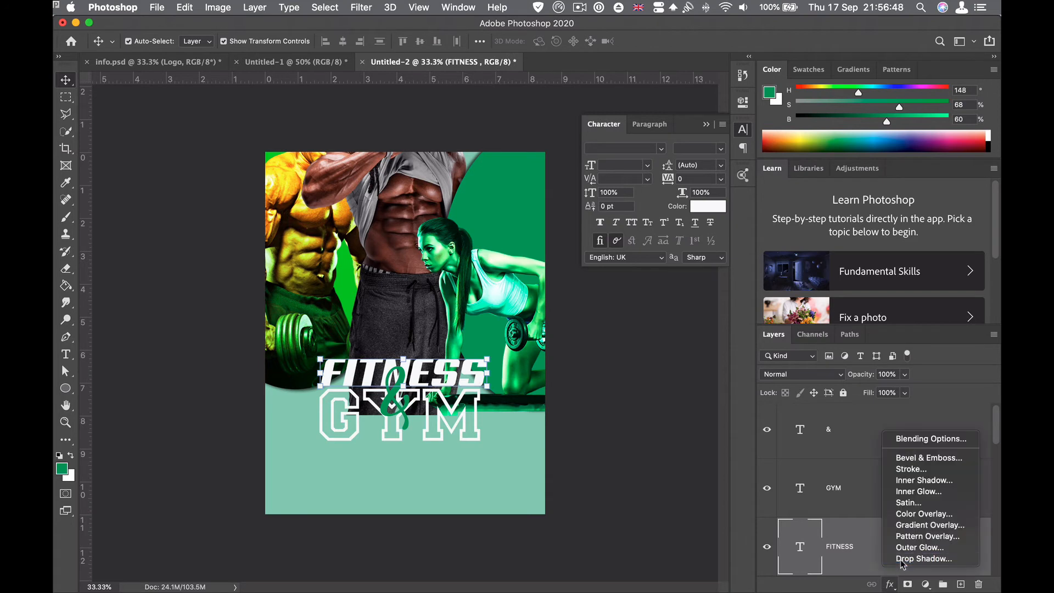
{"action": "left_click", "coordinate": [900, 561]}
{"action": "left_click_drag", "start_coordinate": [480, 385], "coordinate": [477, 378]}
{"action": "left_click_drag", "start_coordinate": [755, 330], "coordinate": [763, 330]}
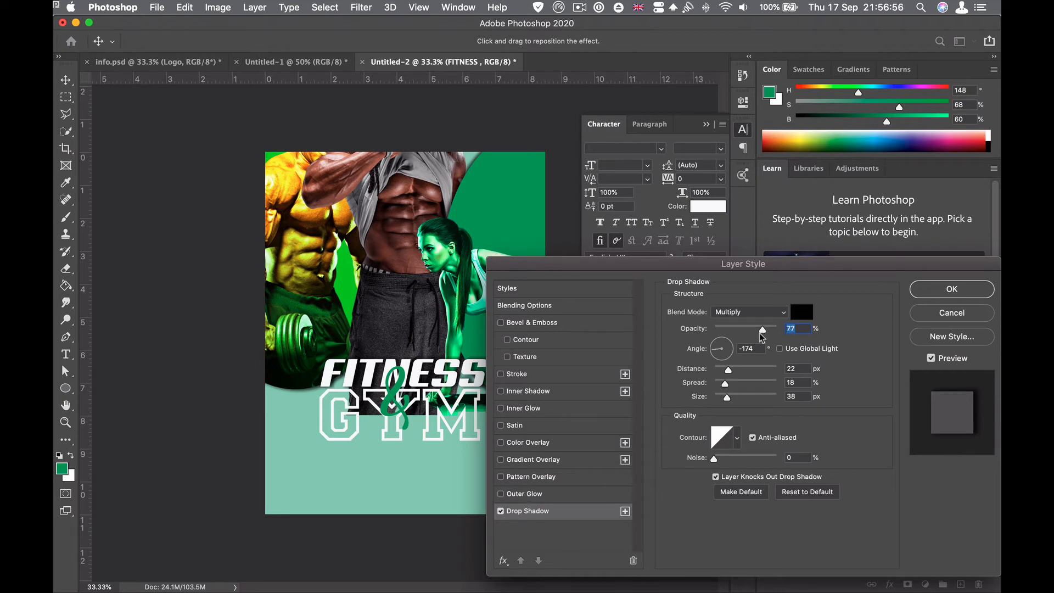
{"action": "left_click_drag", "start_coordinate": [728, 369], "coordinate": [722, 396]}
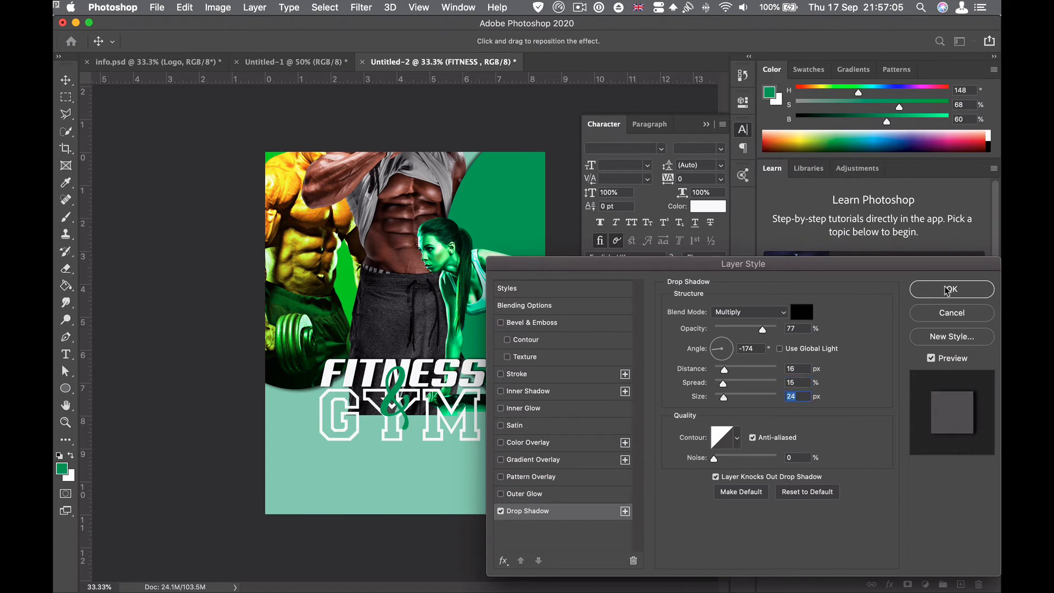
{"action": "left_click", "coordinate": [945, 291]}
Give the GYM text the same drop shadow (77% opacity, 16 px distance, 15% spread, 24 px size) and shift the text slightly downward.
{"action": "left_click", "coordinate": [478, 437]}
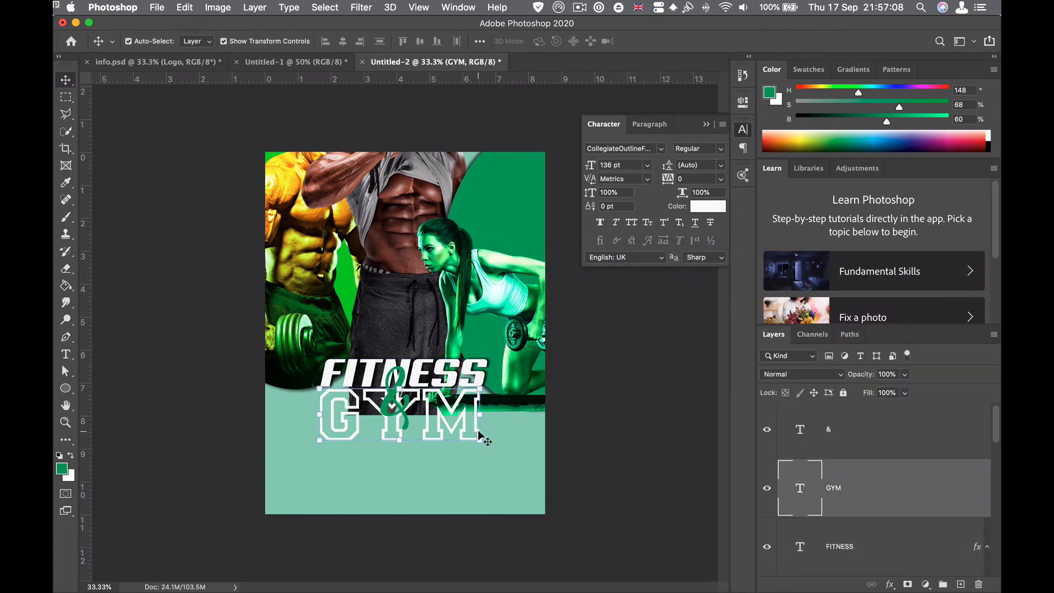
{"action": "left_click", "coordinate": [890, 584]}
{"action": "left_click", "coordinate": [923, 559]}
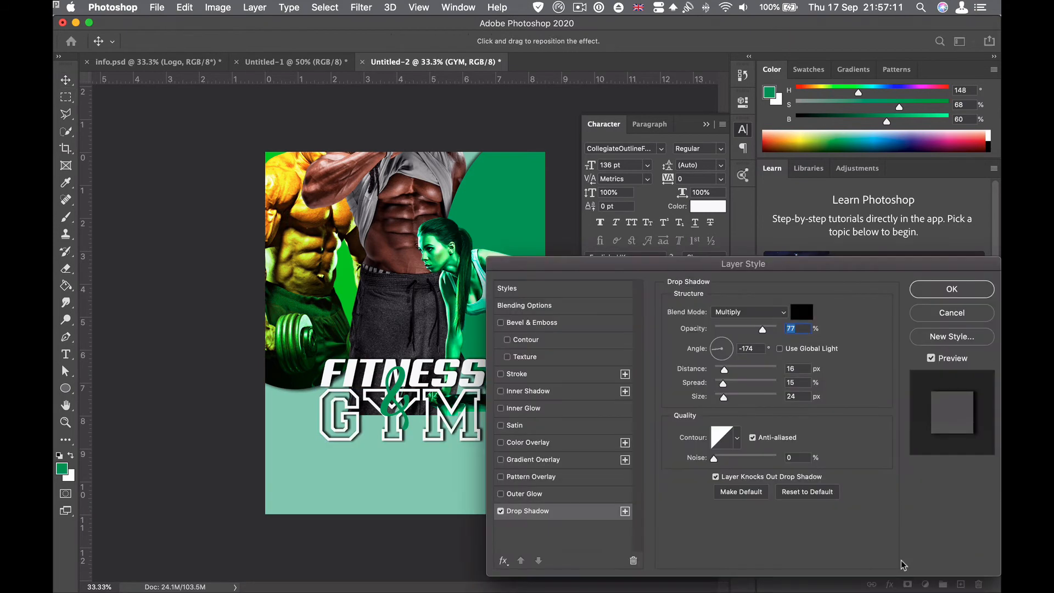
{"action": "left_click_drag", "start_coordinate": [778, 268], "coordinate": [831, 263]}
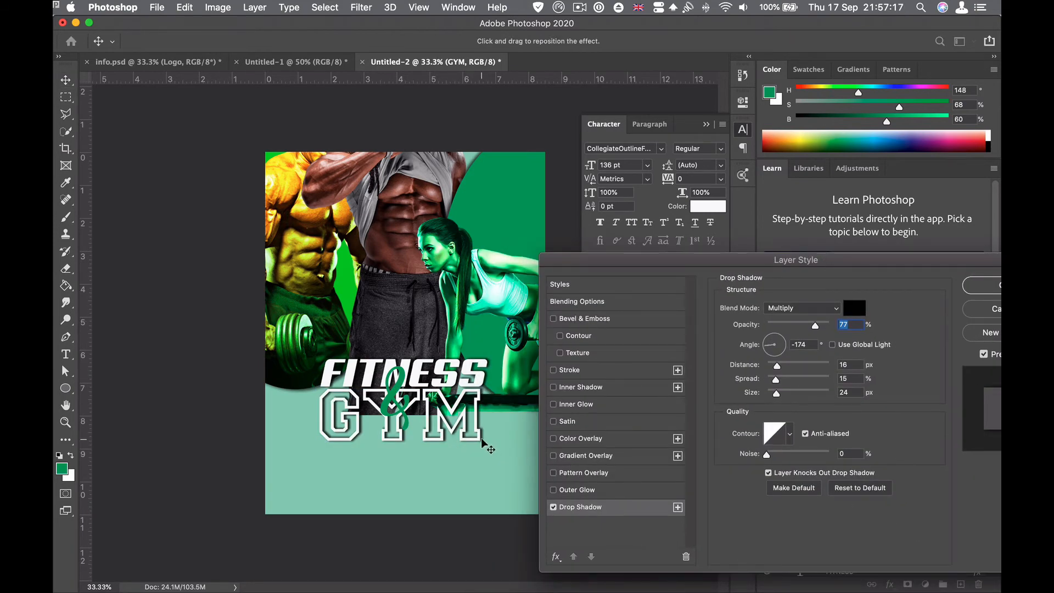
{"action": "key", "text": "Return"}
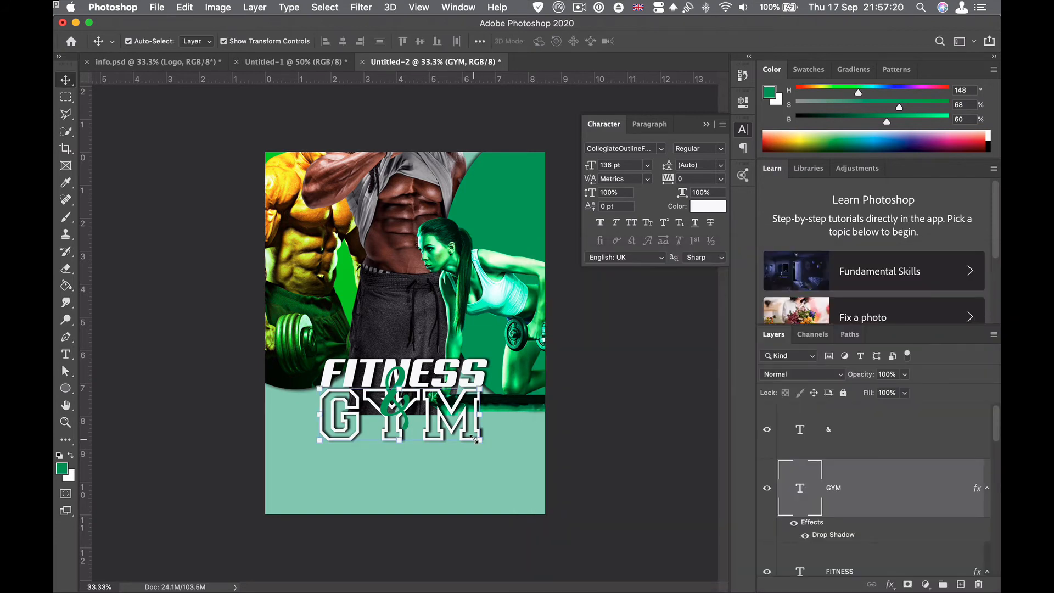
{"action": "left_click_drag", "start_coordinate": [464, 427], "coordinate": [464, 430]}
{"action": "left_click", "coordinate": [593, 464]}
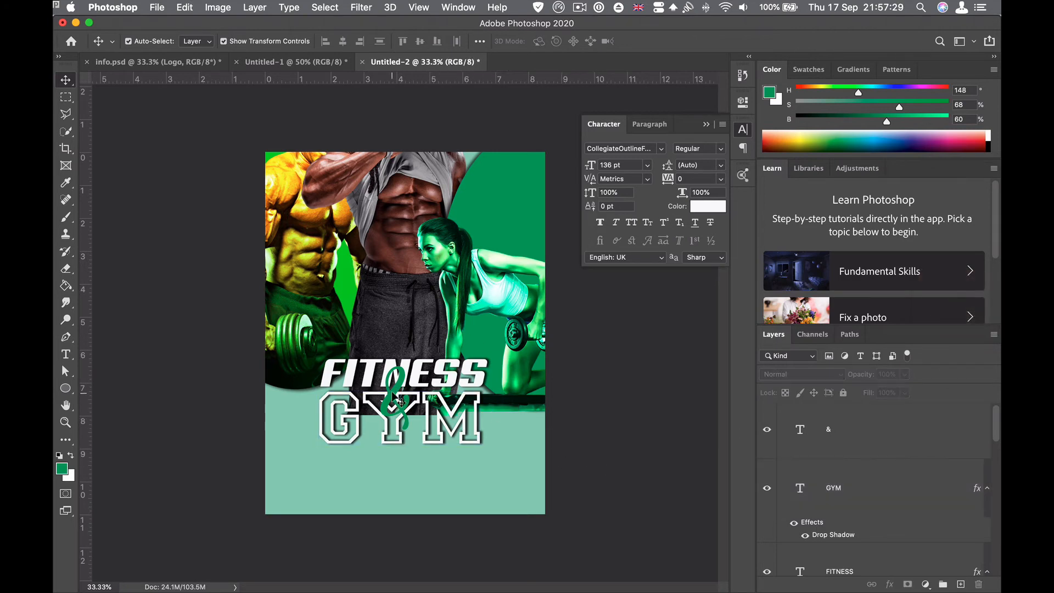
Shift the ampersand slightly and add a drop shadow with 77% opacity, -156° angle, 9 px distance, 15% spread and 24 px size.
{"action": "left_click_drag", "start_coordinate": [400, 401], "coordinate": [401, 395]}
{"action": "left_click", "coordinate": [891, 584]}
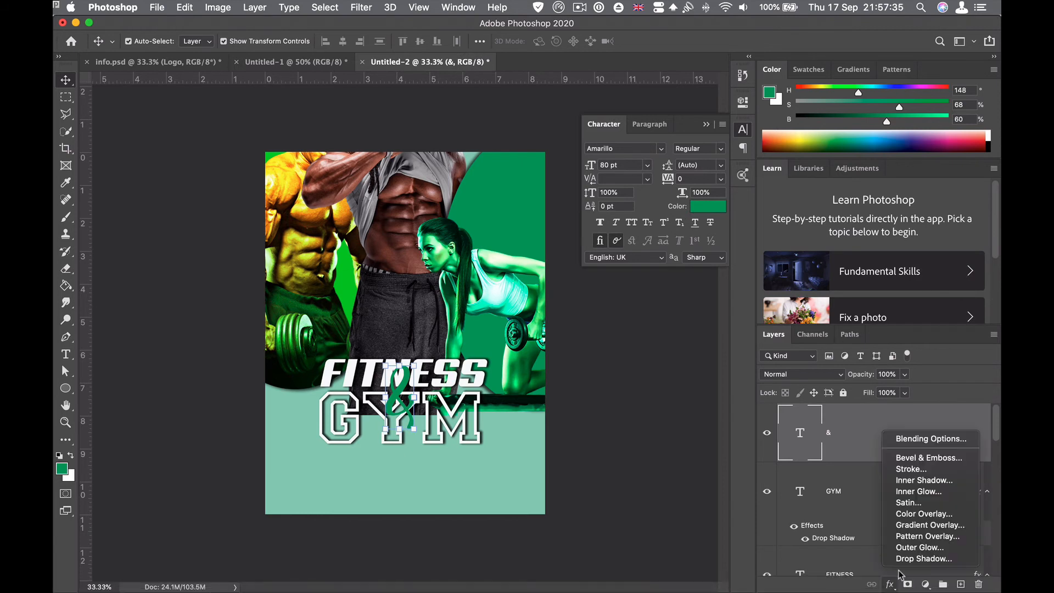
{"action": "left_click", "coordinate": [923, 559]}
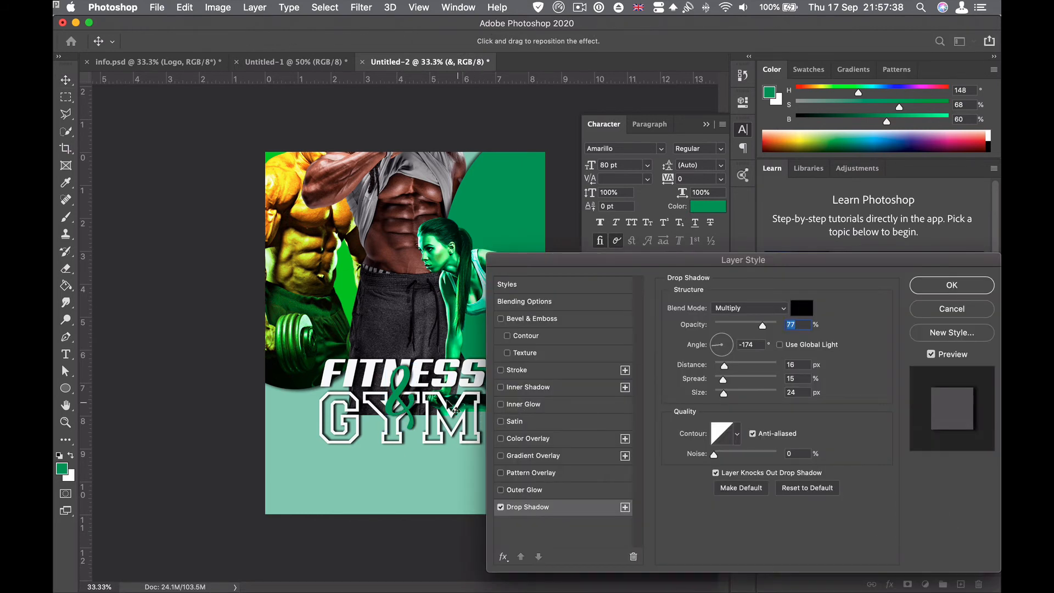
{"action": "left_click_drag", "start_coordinate": [422, 417], "coordinate": [415, 415]}
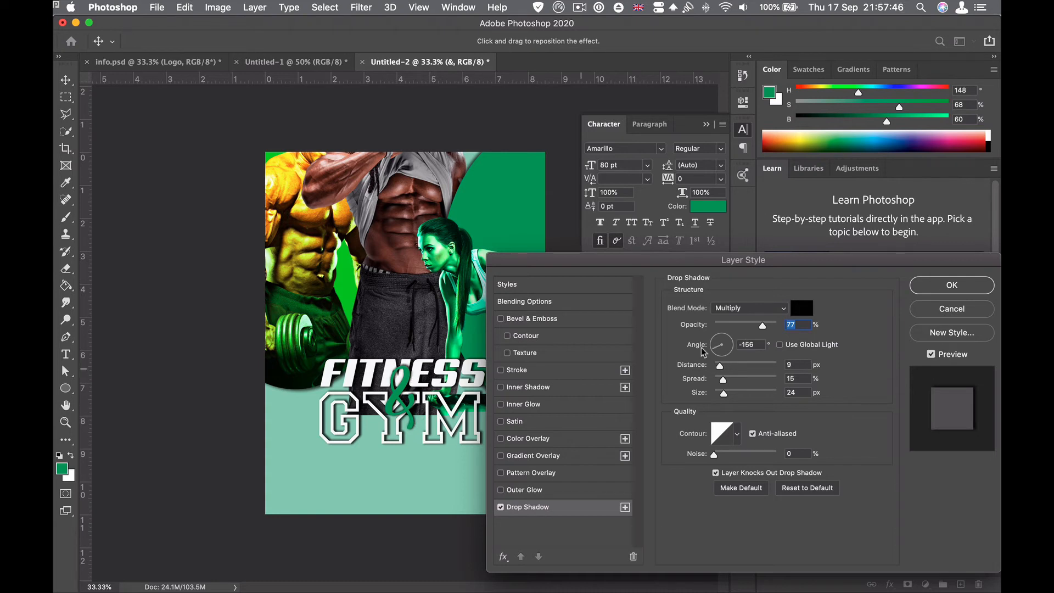
{"action": "left_click", "coordinate": [959, 287]}
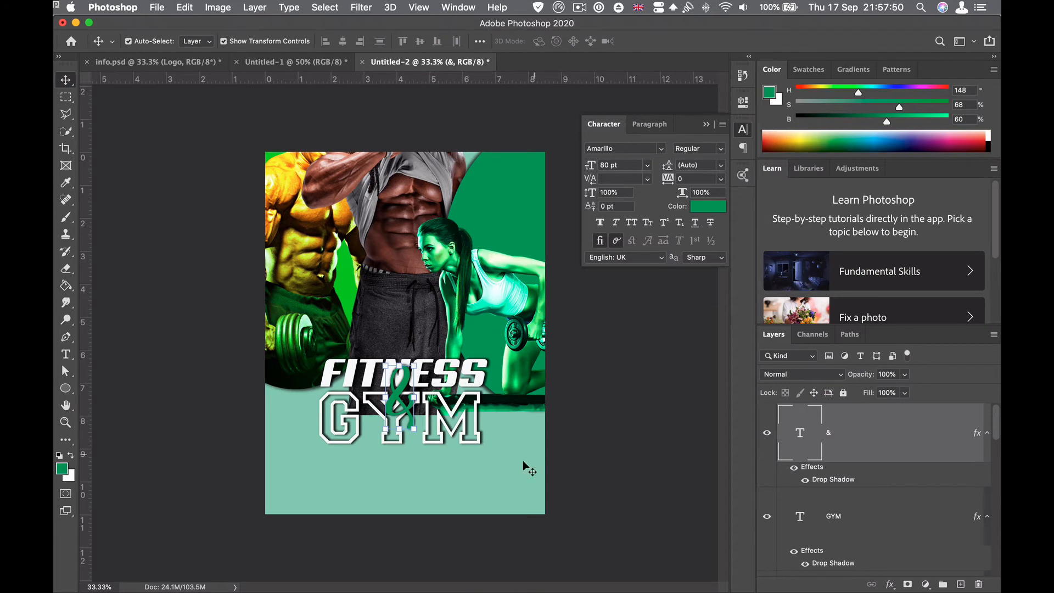
{"action": "left_click", "coordinate": [561, 486]}
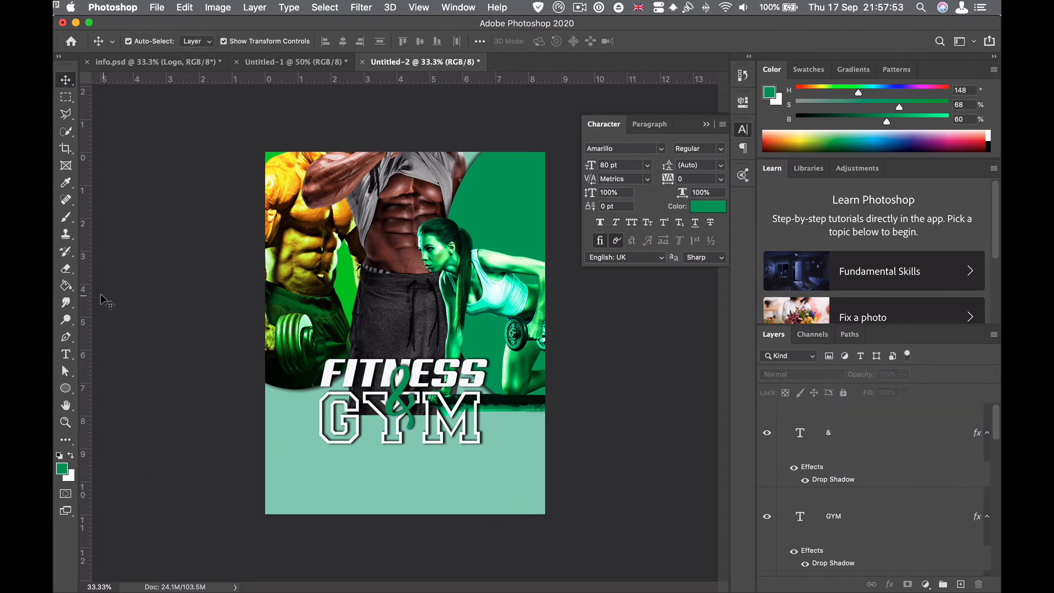
Draw a green circle of about 465 px in the flyer's lower-left corner and position it at about X 34 px, Y 2664 px.
{"action": "left_click", "coordinate": [65, 388]}
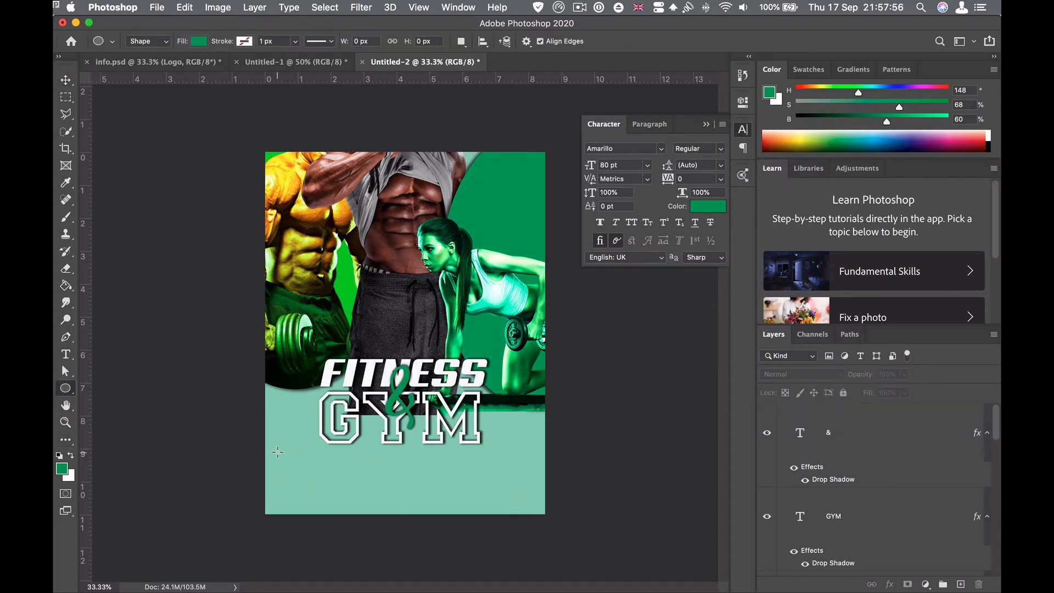
{"action": "left_click_drag", "start_coordinate": [278, 456], "coordinate": [296, 476]}
{"action": "key", "text": "v"}
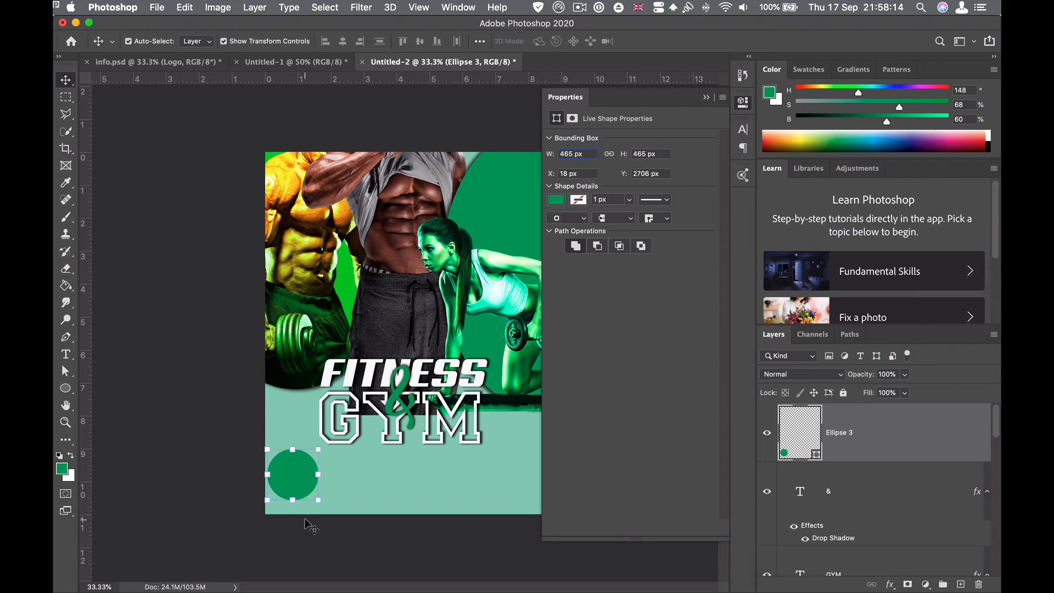
{"action": "left_click_drag", "start_coordinate": [303, 478], "coordinate": [298, 468]}
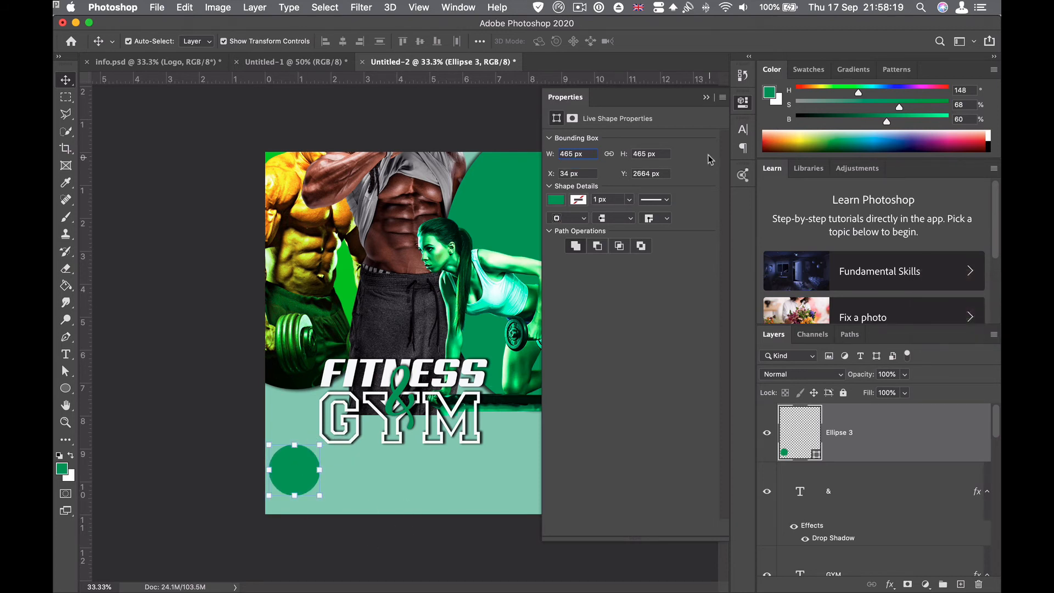
{"action": "left_click", "coordinate": [706, 99]}
{"action": "left_click", "coordinate": [604, 526]}
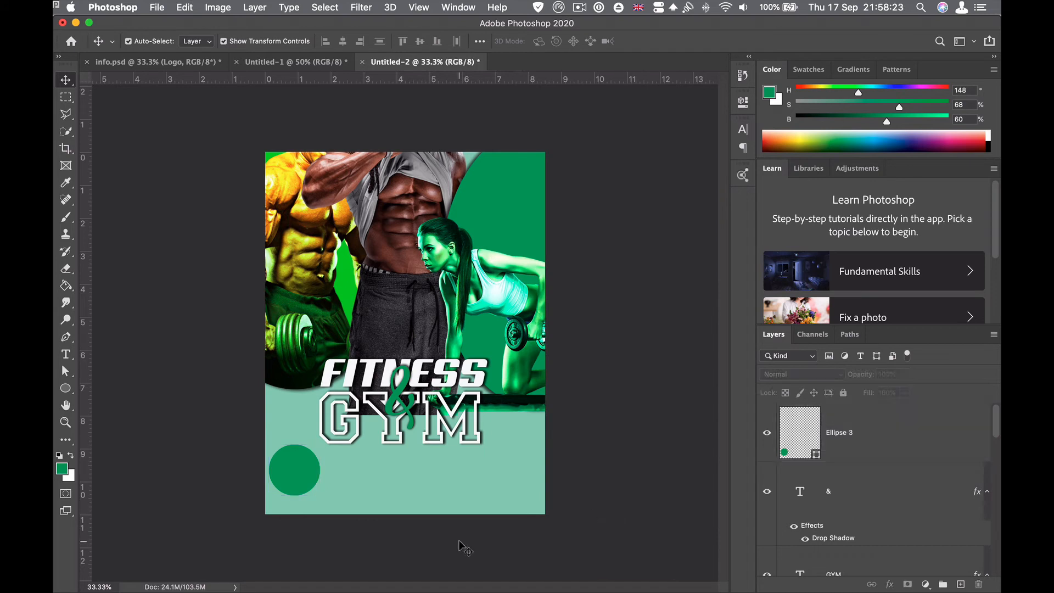
Add a text layer beside the green circle reading "When you" and "join" on two lines.
{"action": "left_click", "coordinate": [67, 355]}
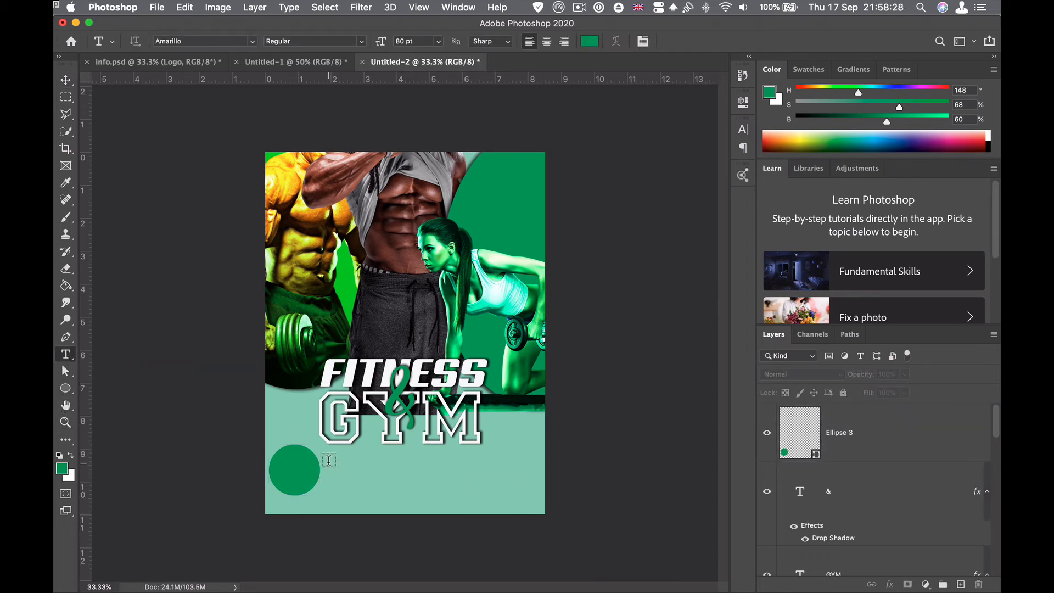
{"action": "left_click", "coordinate": [329, 460]}
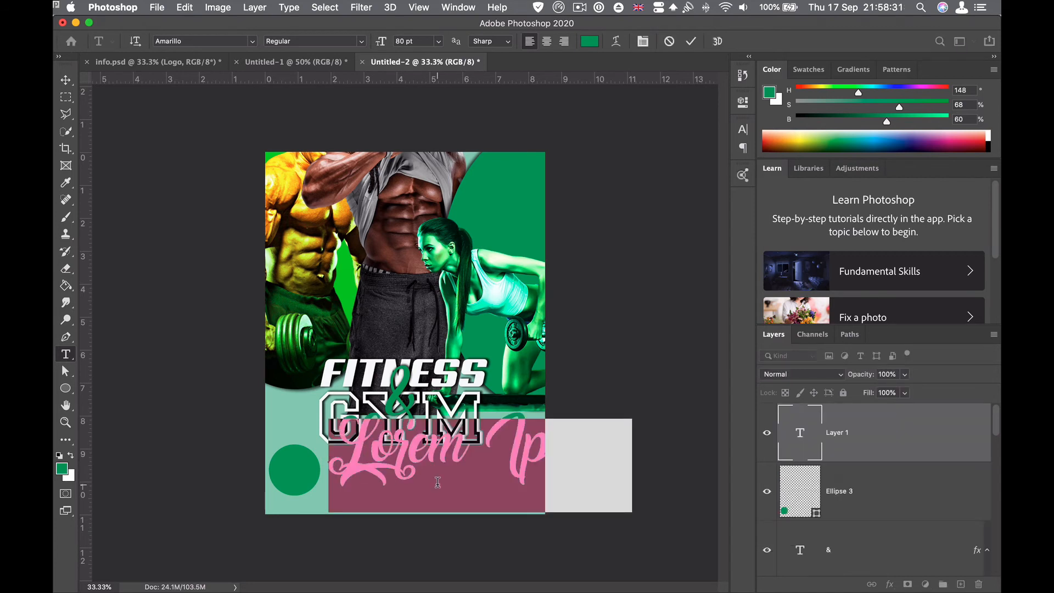
{"action": "type", "text": "W"}
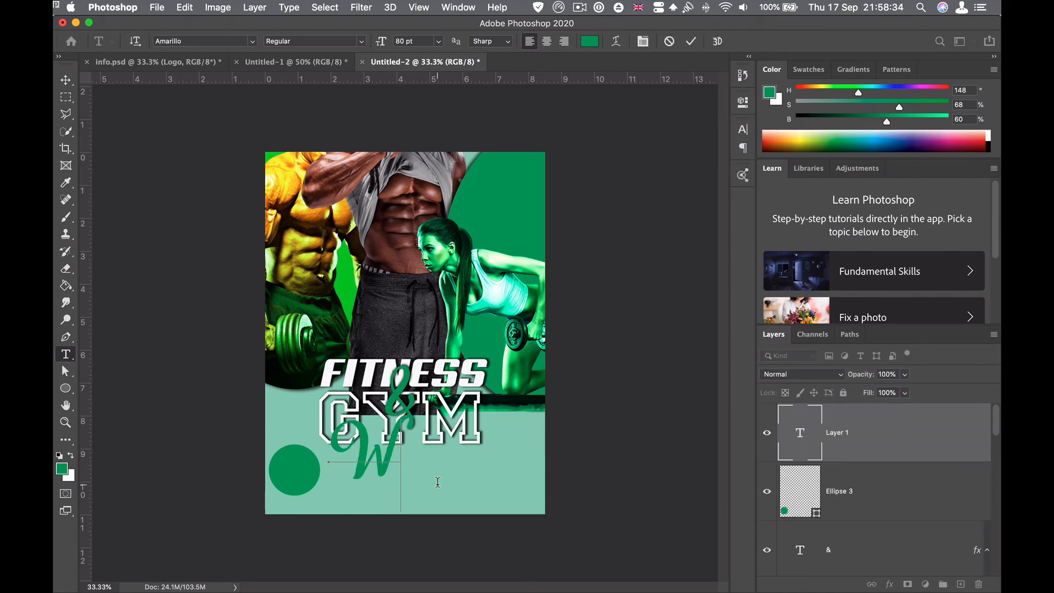
{"action": "type", "text": "he"}
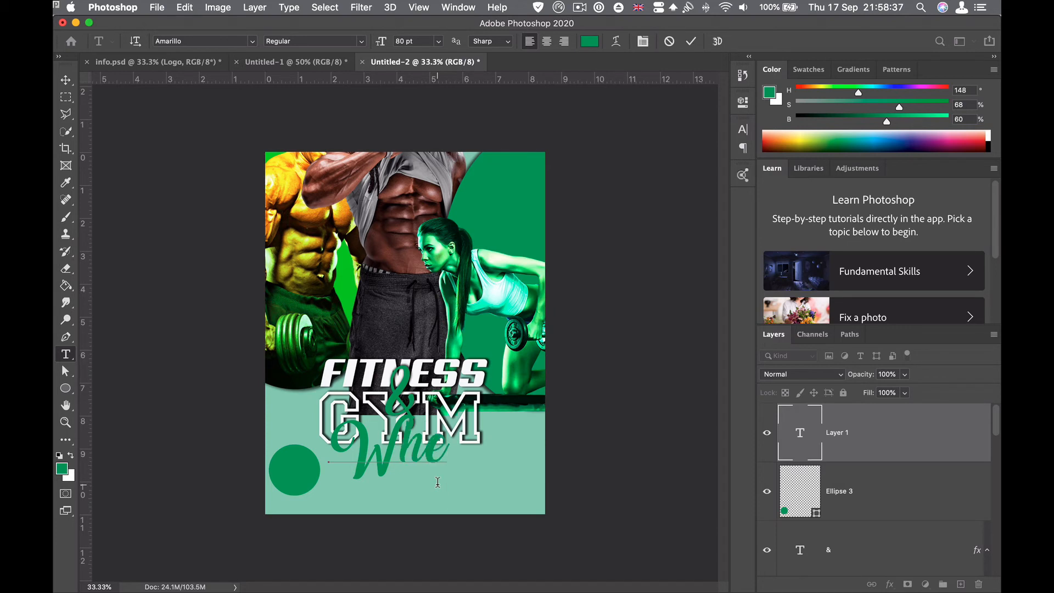
{"action": "type", "text": "n you"}
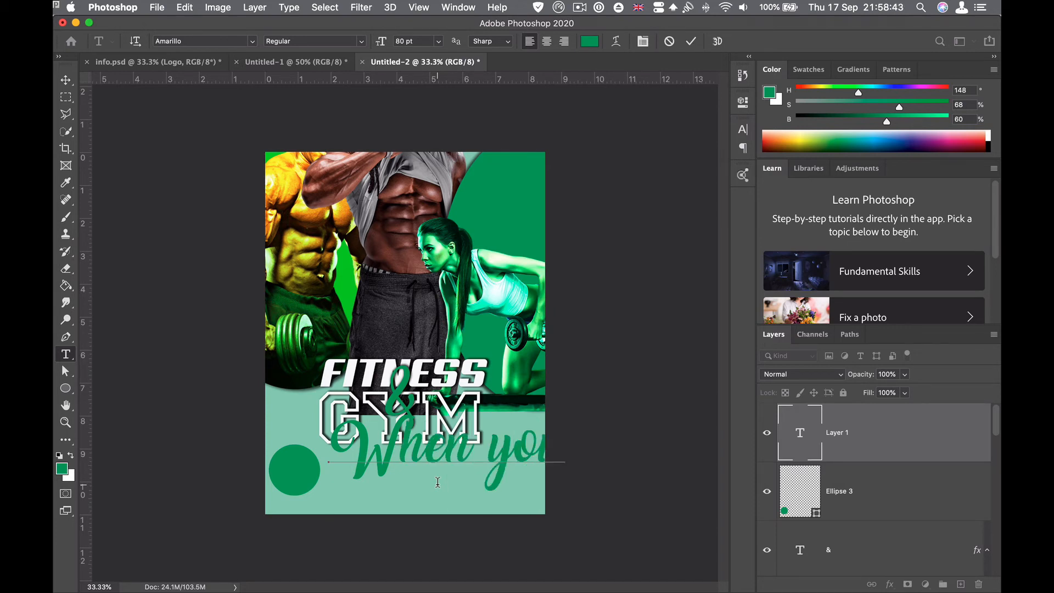
{"action": "key", "text": "Return"}
{"action": "type", "text": "joi"}
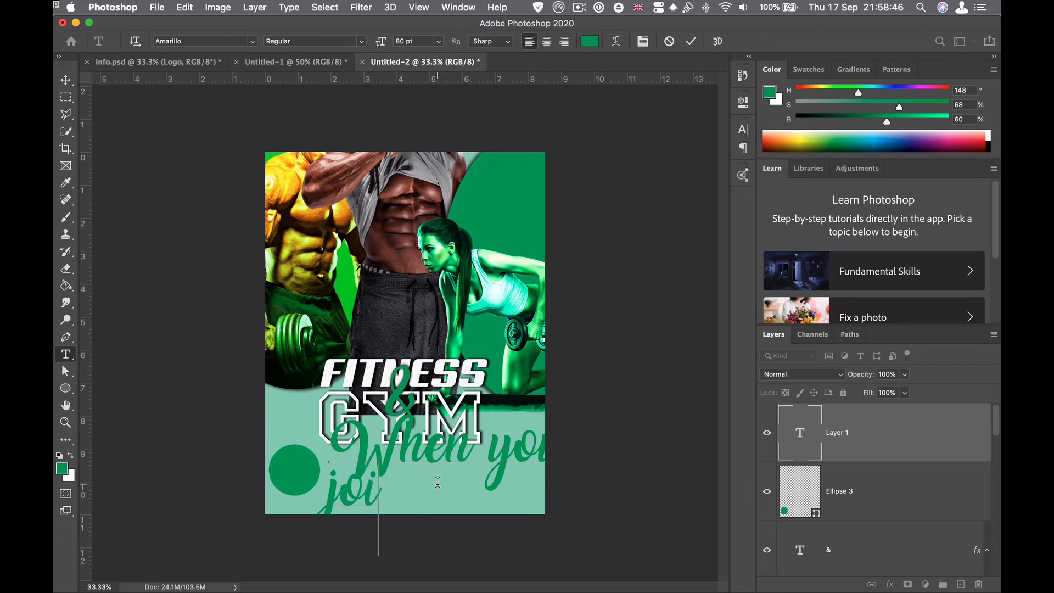
{"action": "type", "text": "n"}
Colour the whole "When you join" text off-white #f7f9f8, sampled from the FITNESS title.
{"action": "key", "text": "super+a"}
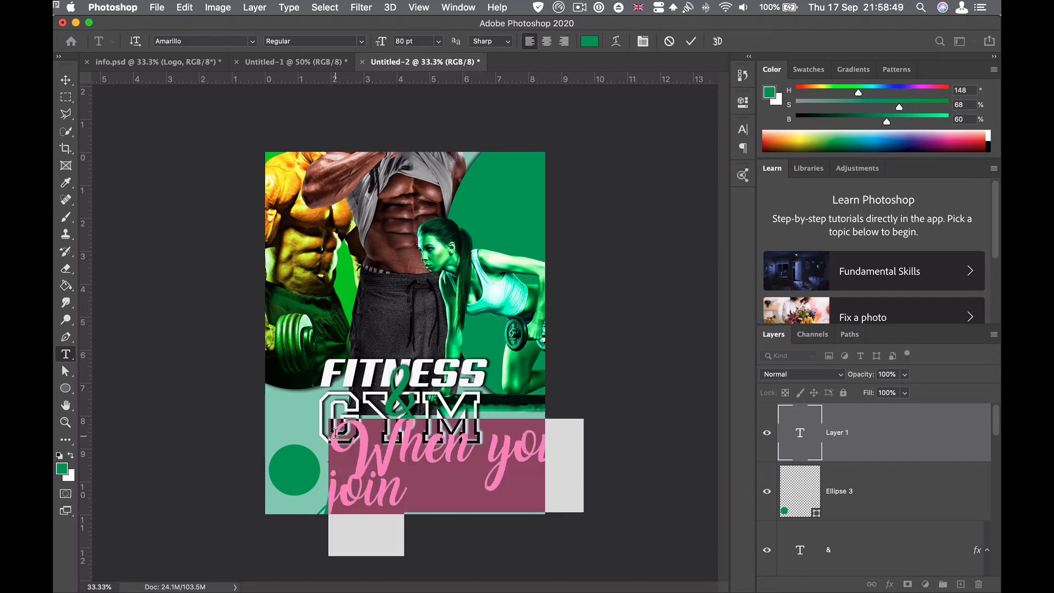
{"action": "left_click", "coordinate": [589, 42]}
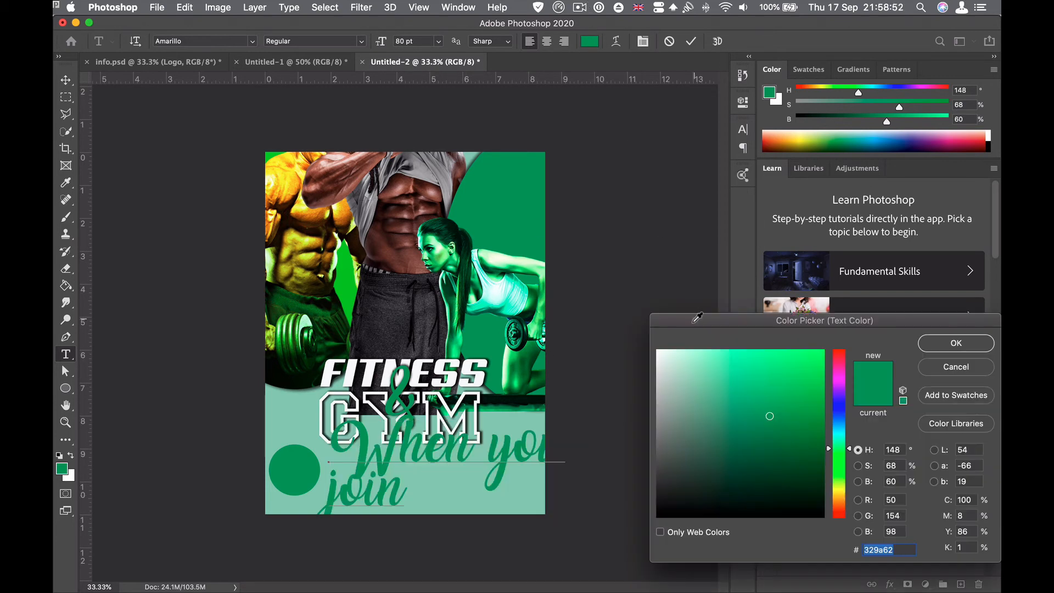
{"action": "left_click", "coordinate": [459, 363]}
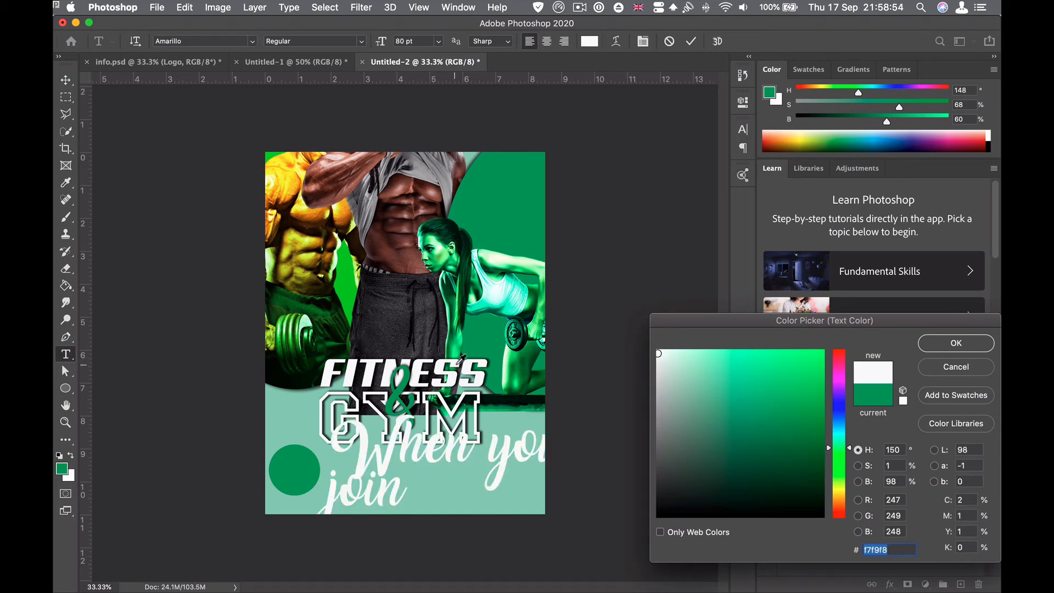
{"action": "left_click", "coordinate": [981, 345]}
Set the "When you join" text to Impact at 37 pt with 32 pt leading and place it immediately beside the green circle.
{"action": "left_click", "coordinate": [742, 130]}
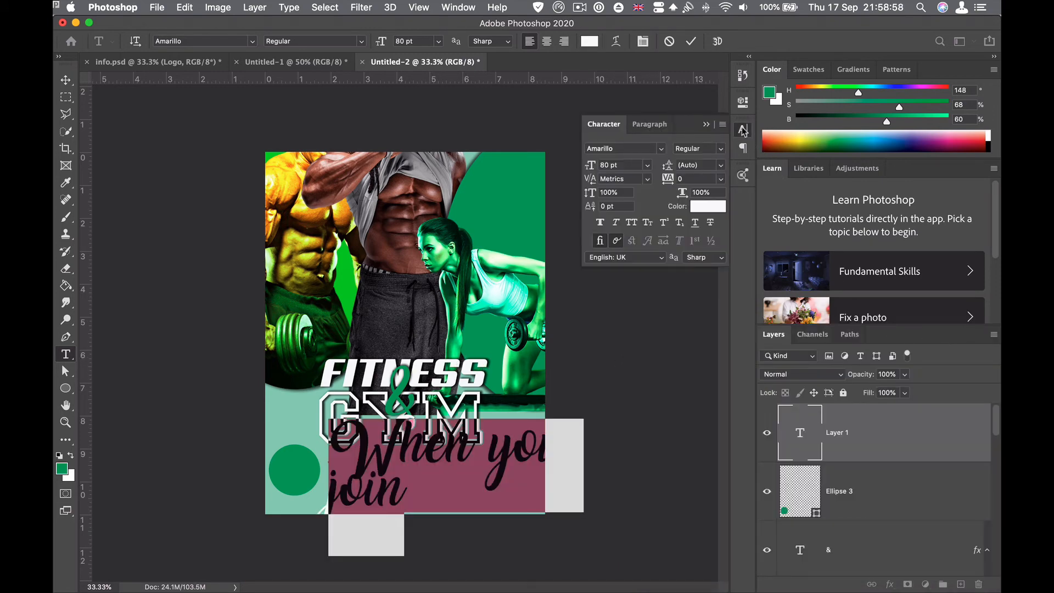
{"action": "left_click", "coordinate": [661, 149]}
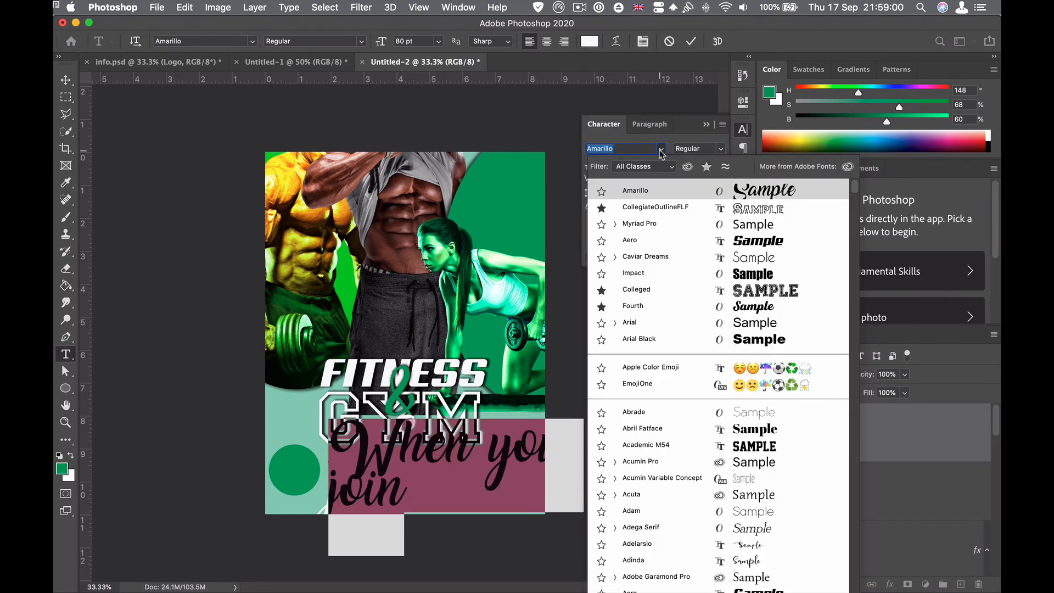
{"action": "left_click", "coordinate": [749, 276]}
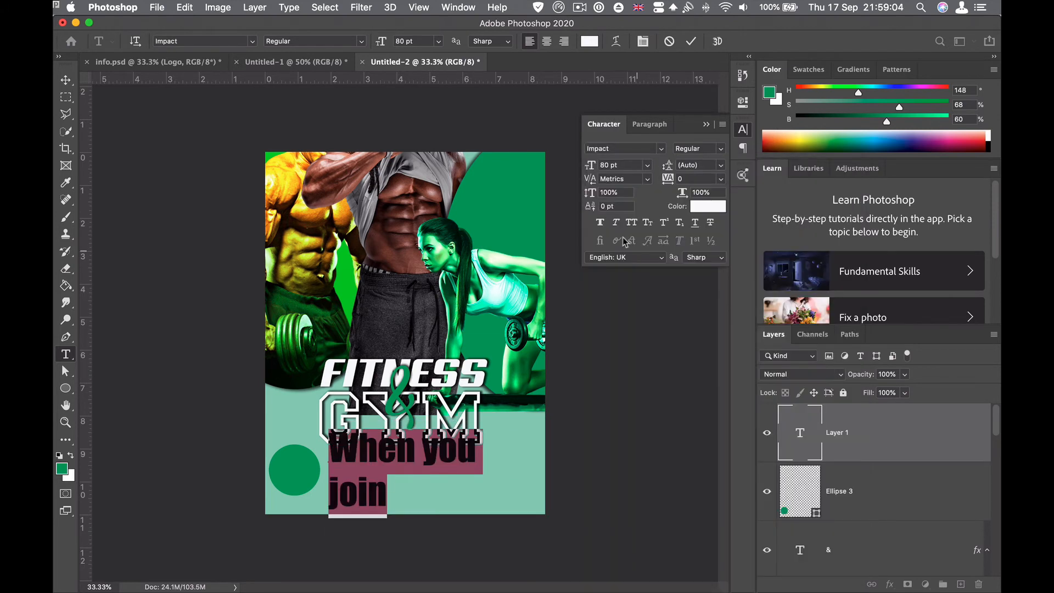
{"action": "left_click_drag", "start_coordinate": [591, 167], "coordinate": [562, 170]}
{"action": "left_click_drag", "start_coordinate": [667, 165], "coordinate": [665, 170]}
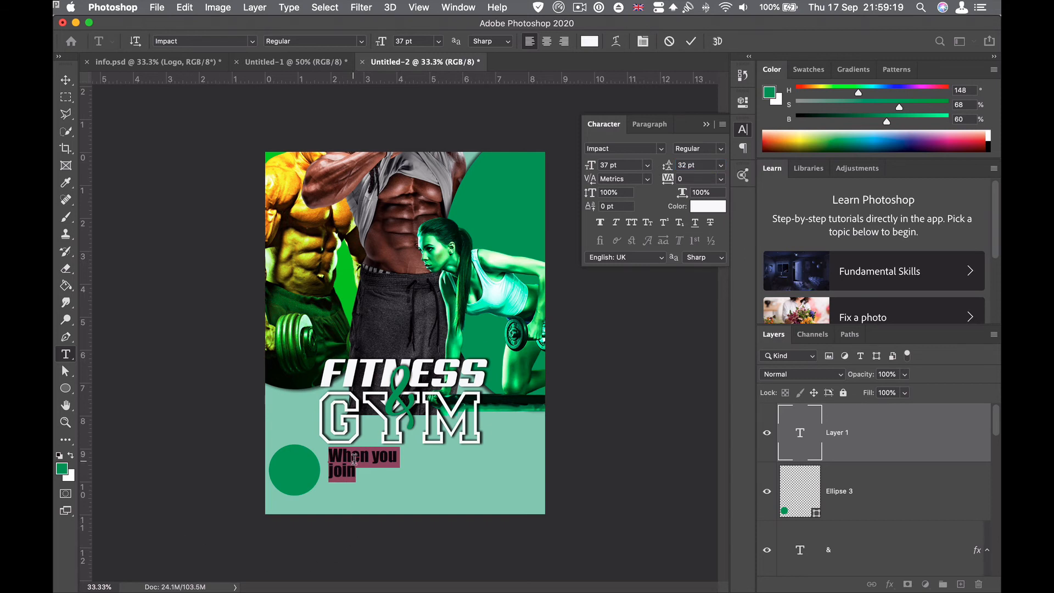
{"action": "left_click_drag", "start_coordinate": [365, 486], "coordinate": [358, 493]}
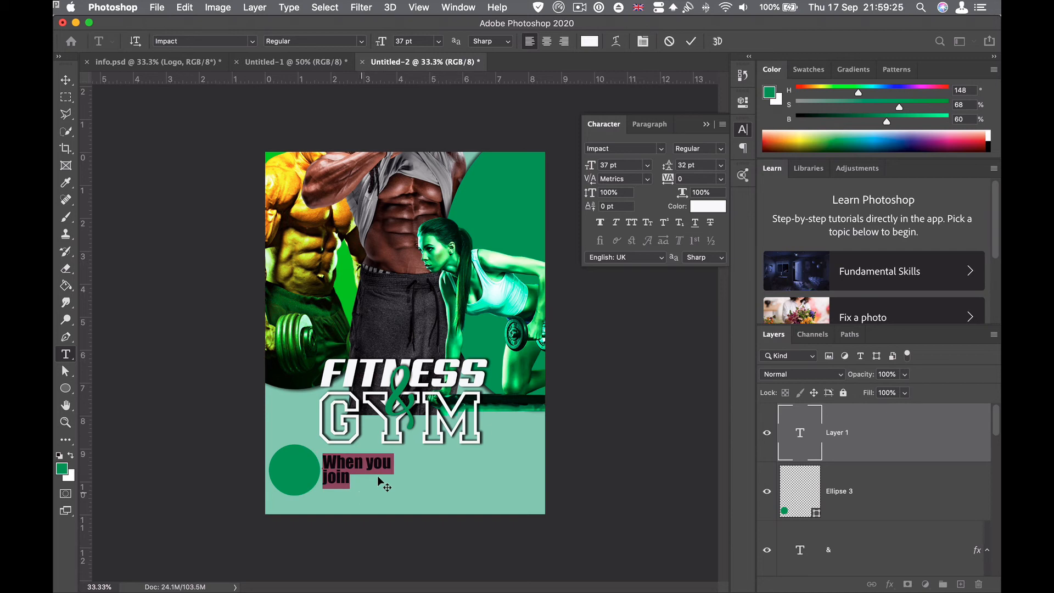
{"action": "left_click", "coordinate": [691, 42]}
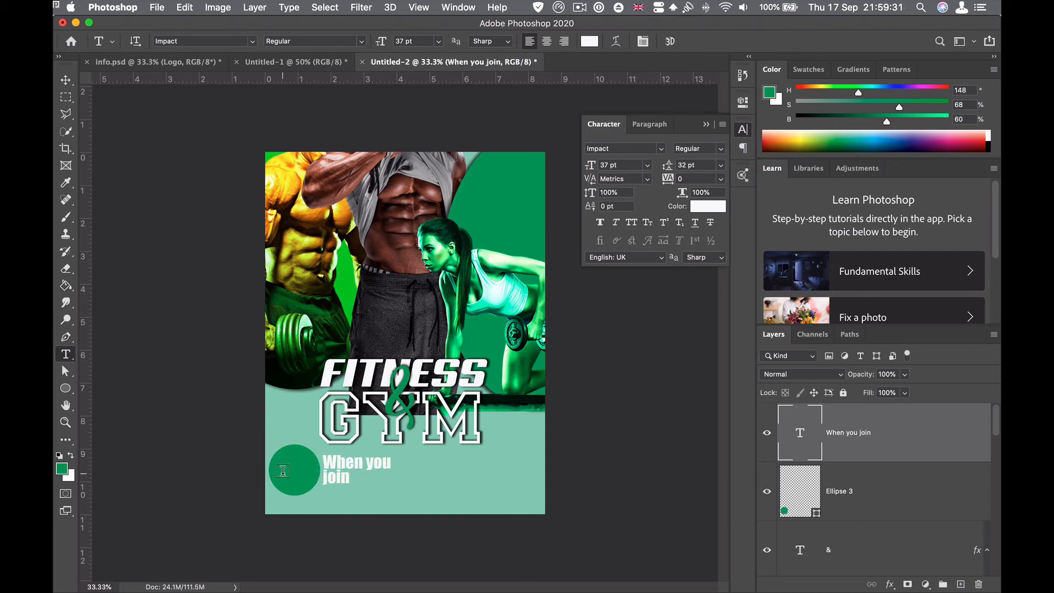
Add a "20% off" text layer over the green circle.
{"action": "left_click", "coordinate": [282, 470]}
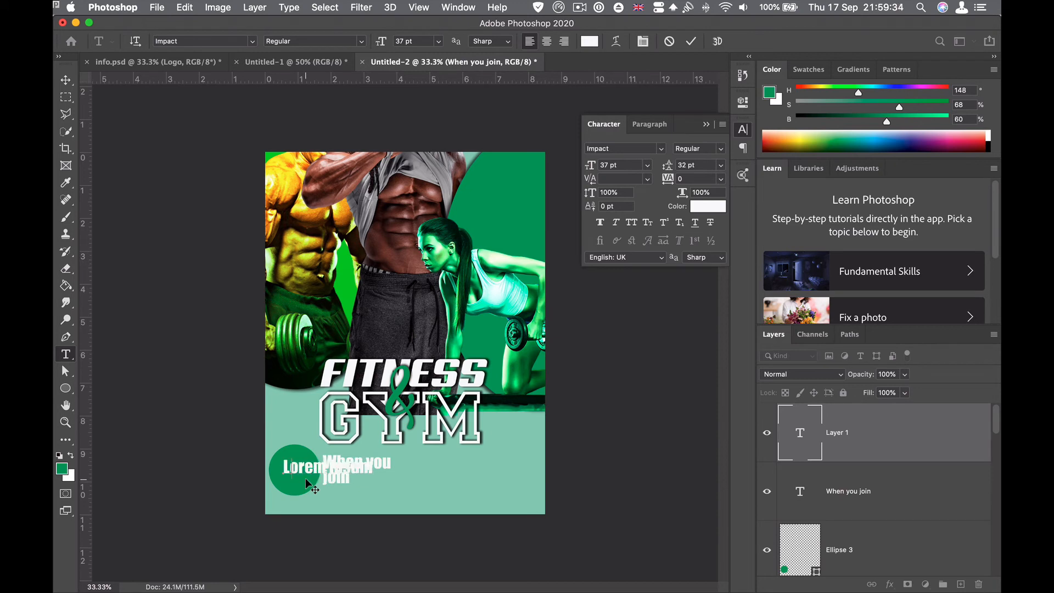
{"action": "type", "text": "2"}
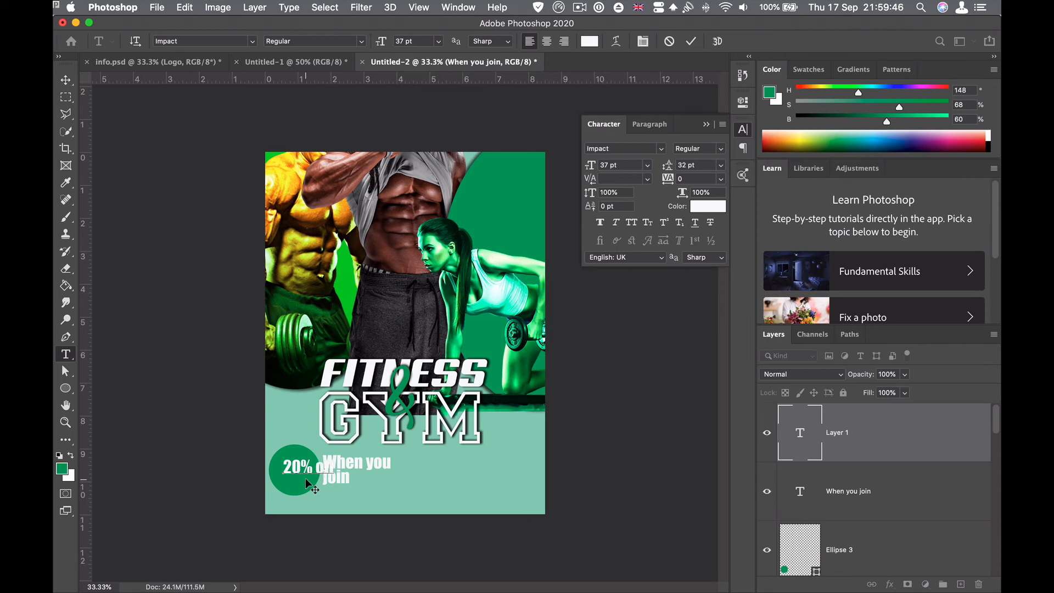
{"action": "left_click", "coordinate": [805, 437]}
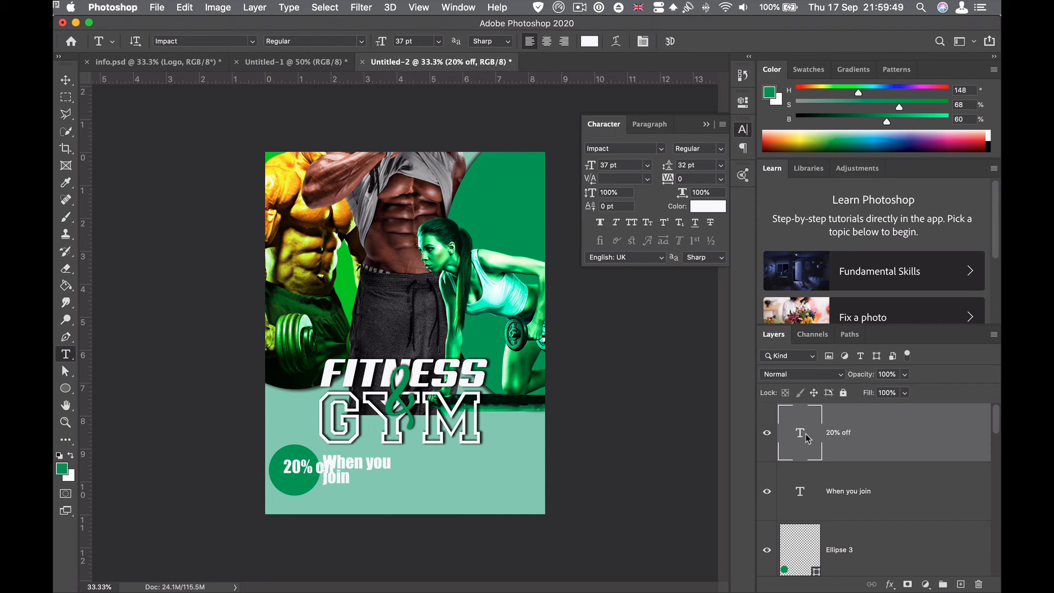
Set the "20% off" text to 27 pt with 181% vertical scale and centre it inside the green circle.
{"action": "double_click", "coordinate": [801, 436]}
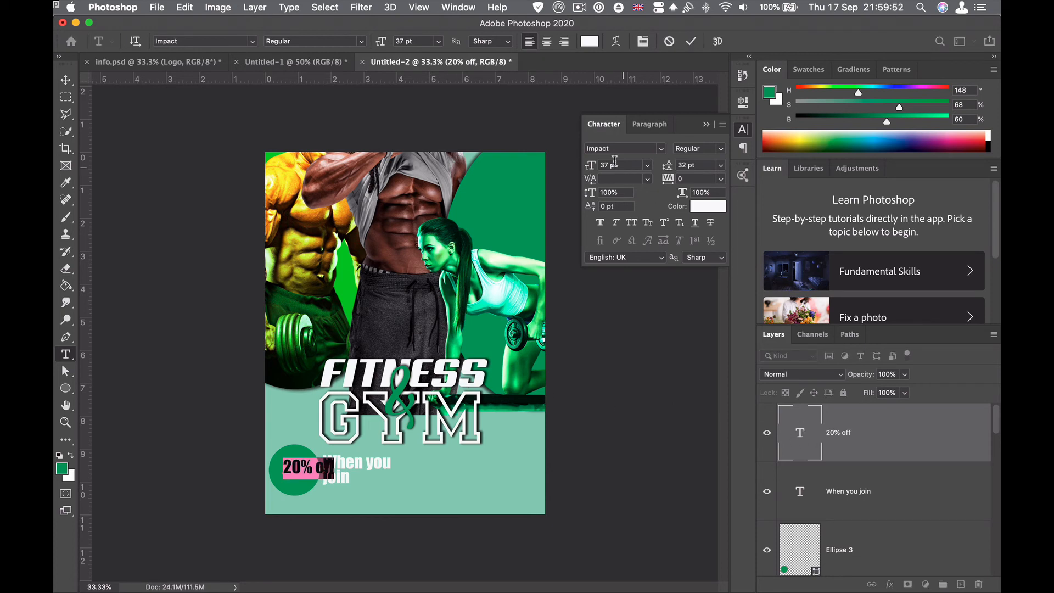
{"action": "left_click_drag", "start_coordinate": [590, 168], "coordinate": [576, 169]}
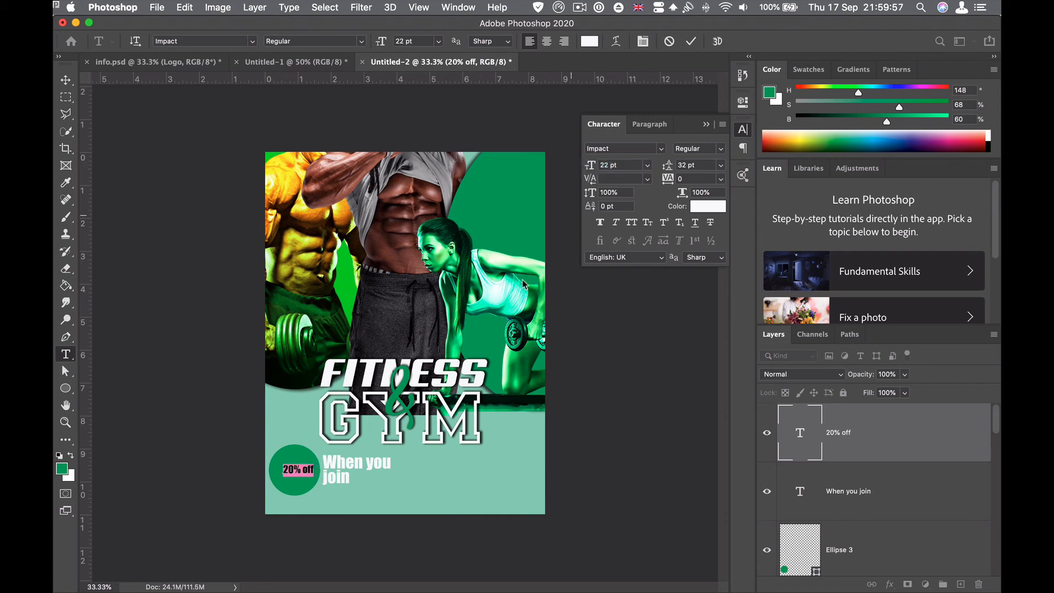
{"action": "left_click_drag", "start_coordinate": [306, 509], "coordinate": [302, 513]}
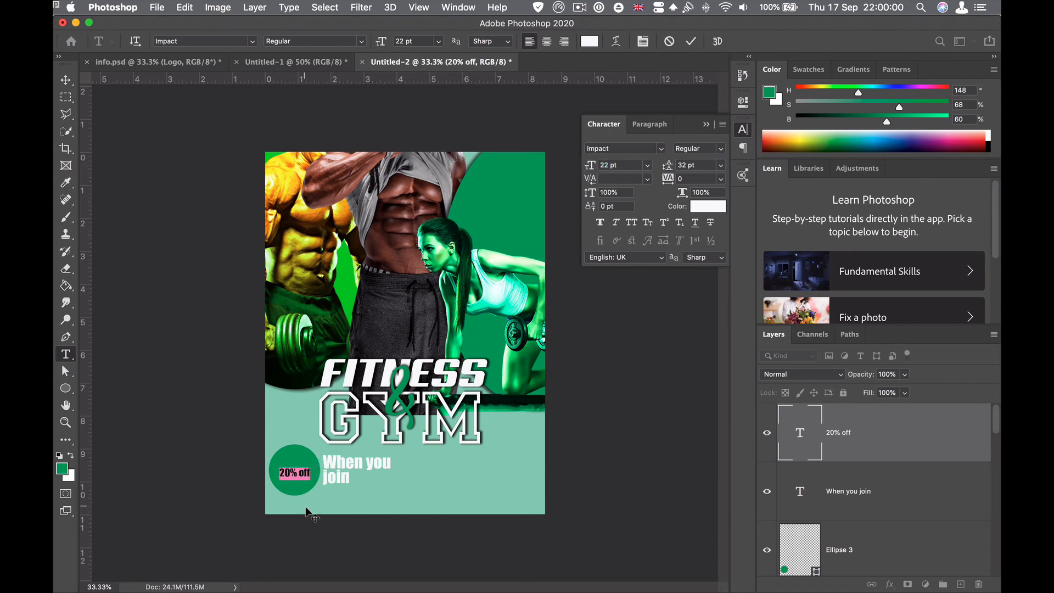
{"action": "left_click_drag", "start_coordinate": [589, 166], "coordinate": [646, 188]}
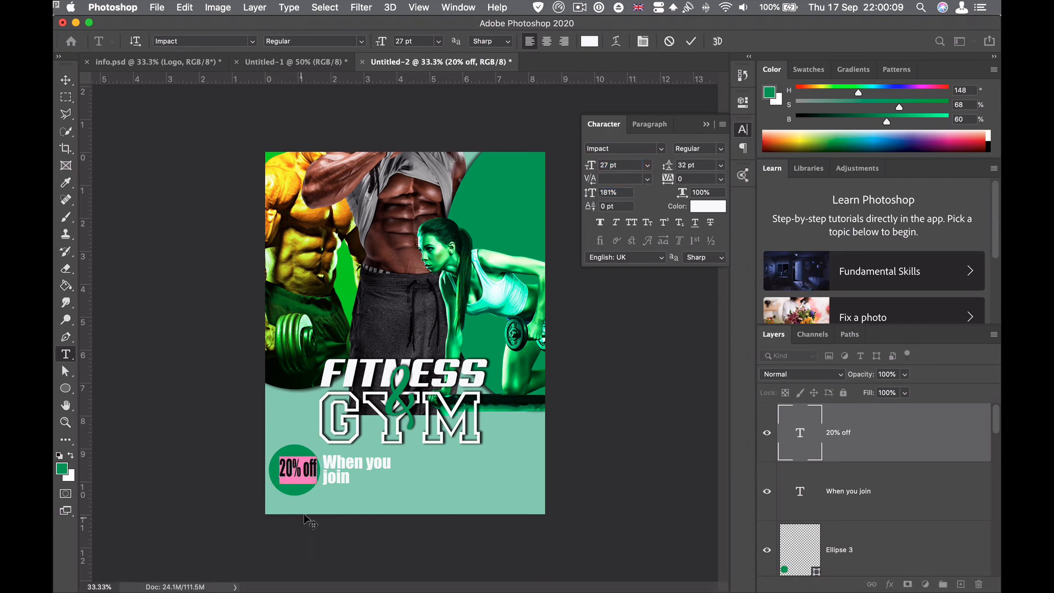
{"action": "left_click_drag", "start_coordinate": [312, 500], "coordinate": [309, 503]}
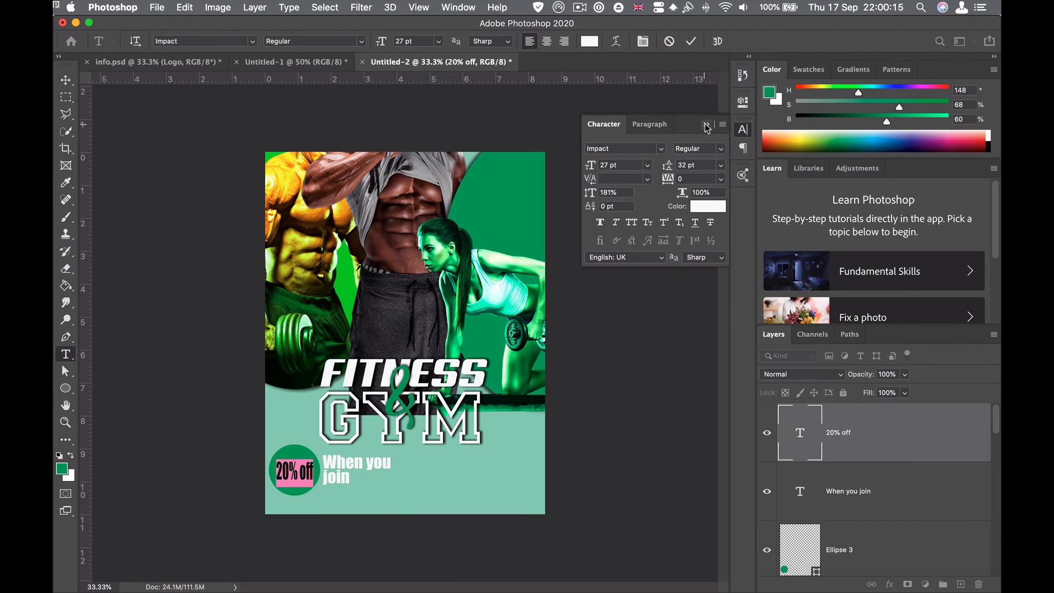
{"action": "left_click", "coordinate": [691, 41]}
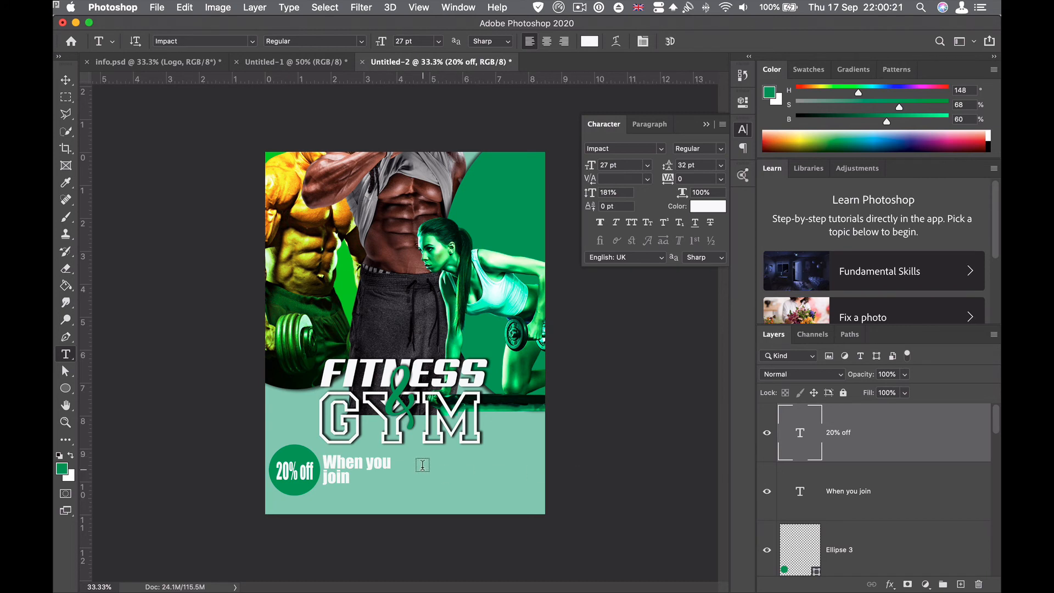
Draw a Lorem ipsum paragraph text box in the flyer's lower-right corner and set it in Caviar Dreams at 10 pt.
{"action": "left_click_drag", "start_coordinate": [420, 458], "coordinate": [542, 513]}
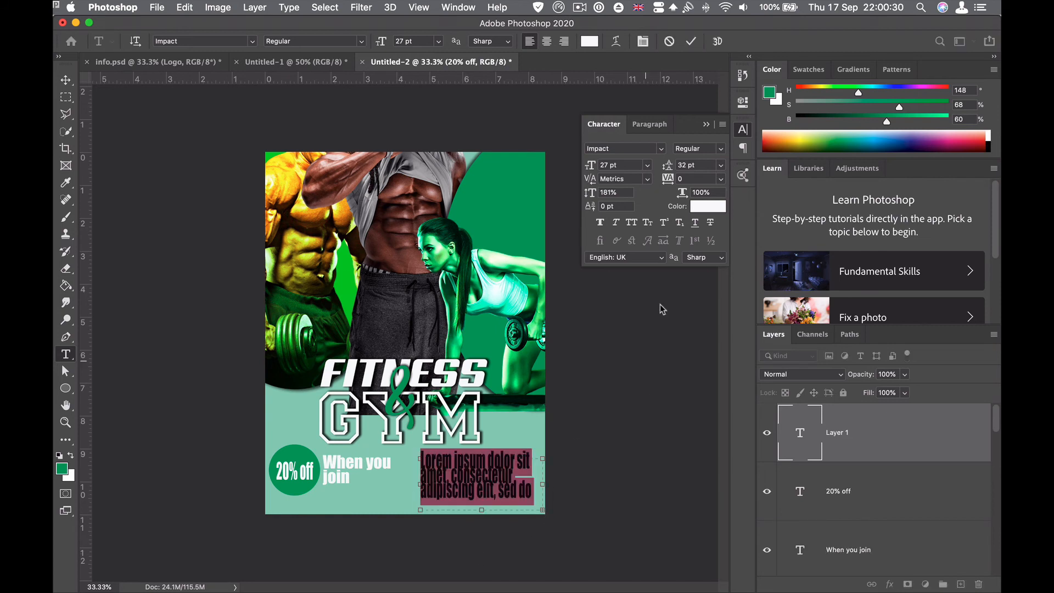
{"action": "left_click_drag", "start_coordinate": [590, 166], "coordinate": [582, 169]}
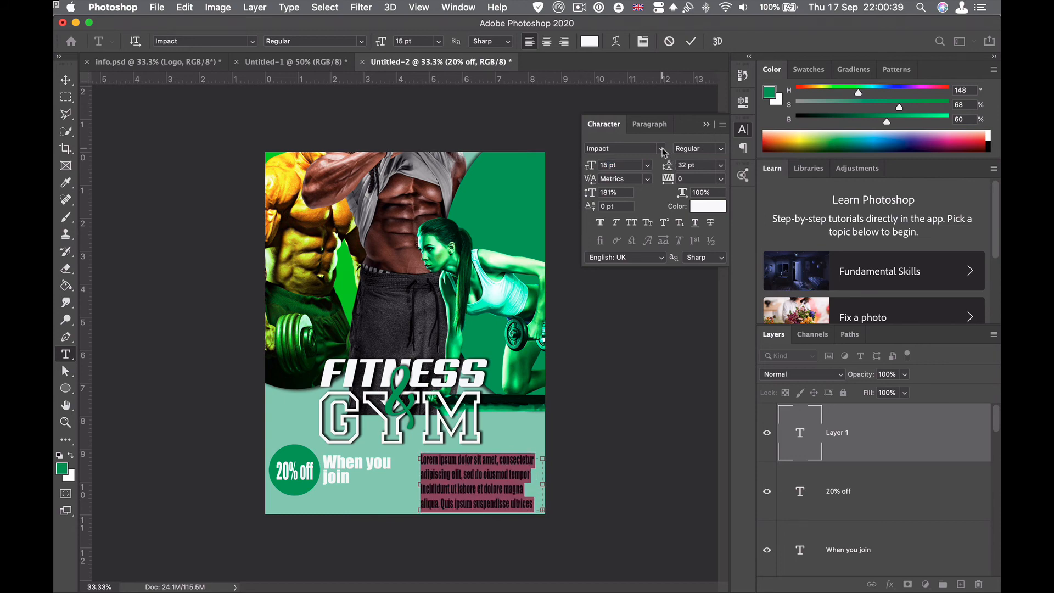
{"action": "left_click", "coordinate": [662, 149]}
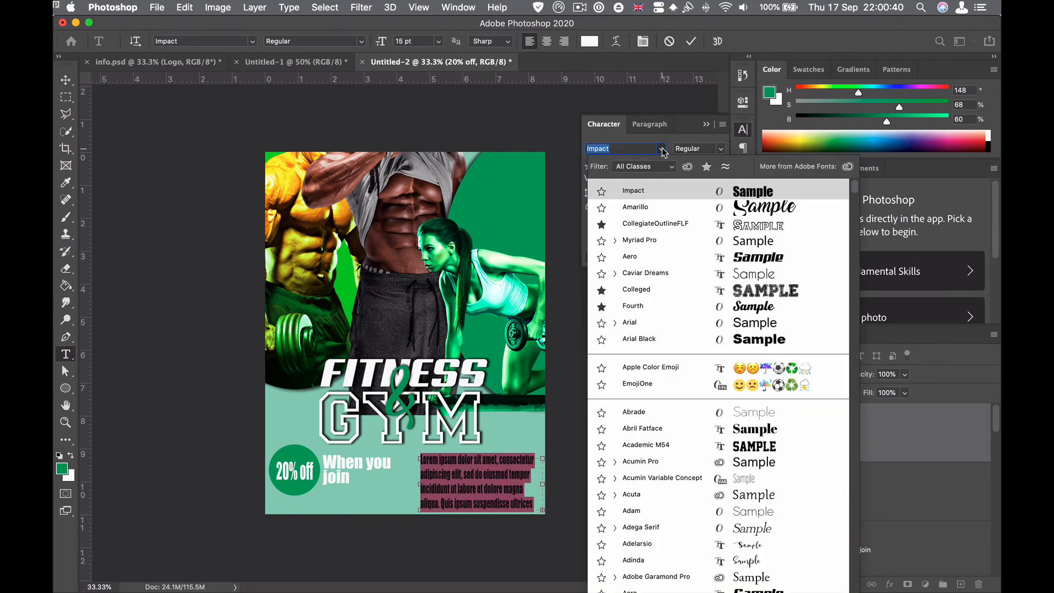
{"action": "left_click", "coordinate": [746, 277]}
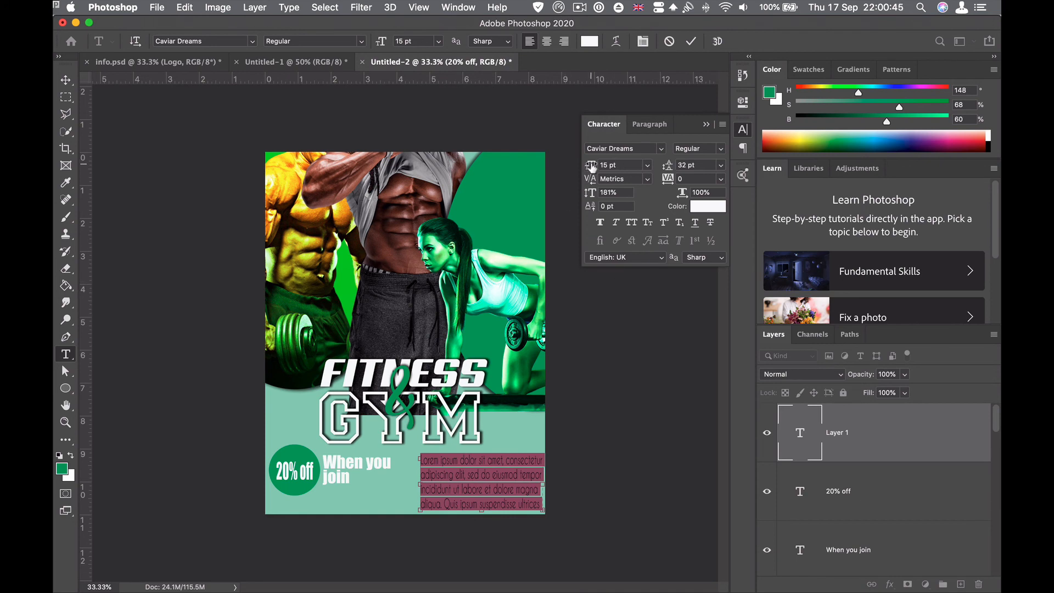
{"action": "left_click_drag", "start_coordinate": [584, 167], "coordinate": [591, 168]}
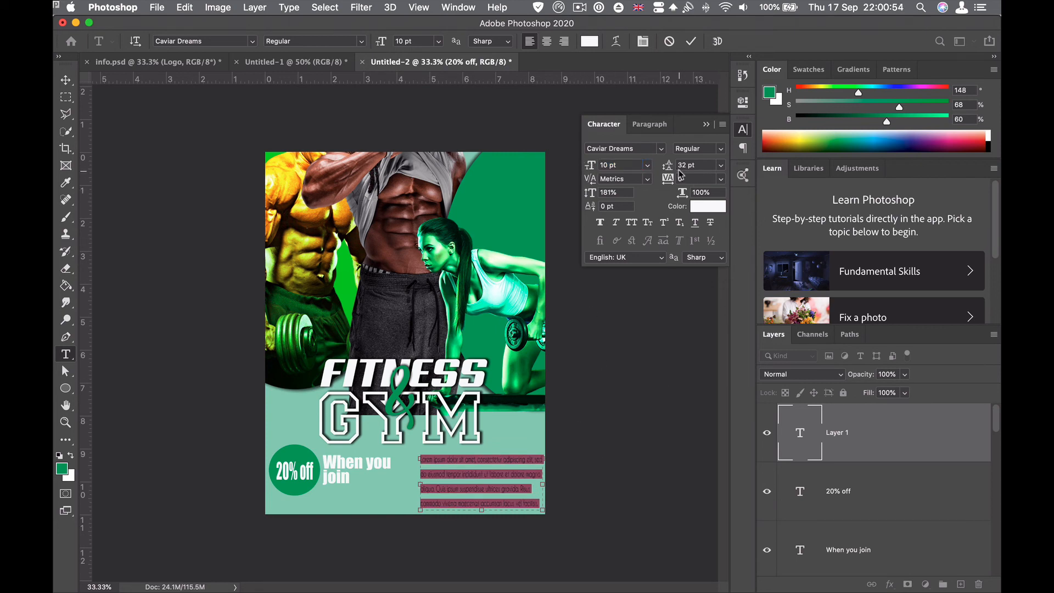
Set the Lorem ipsum paragraph to Auto leading and 14 pt, and shift it slightly to the right.
{"action": "left_click_drag", "start_coordinate": [667, 166], "coordinate": [660, 168]}
{"action": "left_click", "coordinate": [720, 165]}
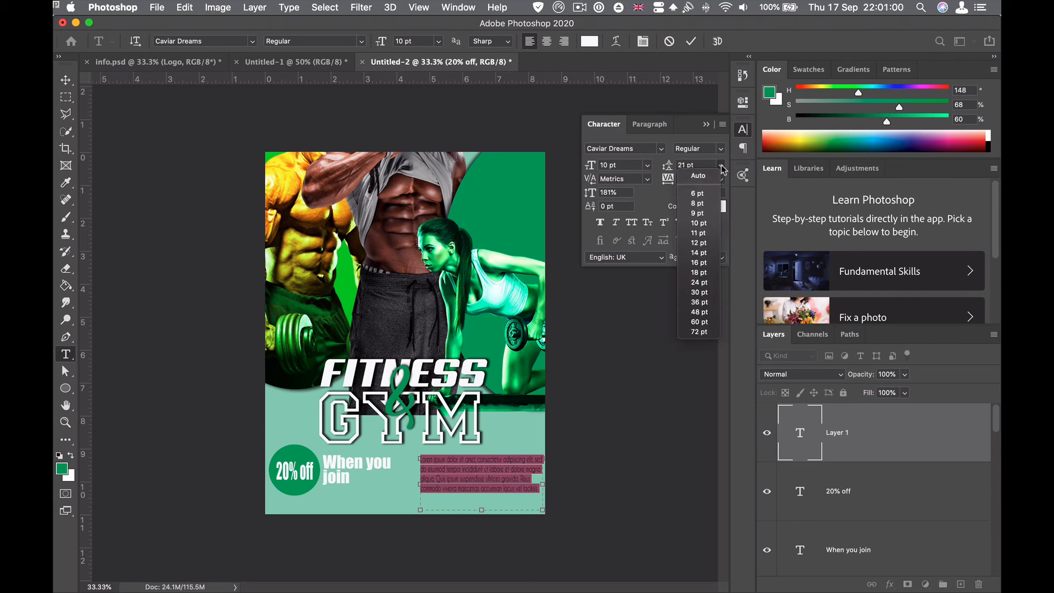
{"action": "left_click", "coordinate": [714, 177]}
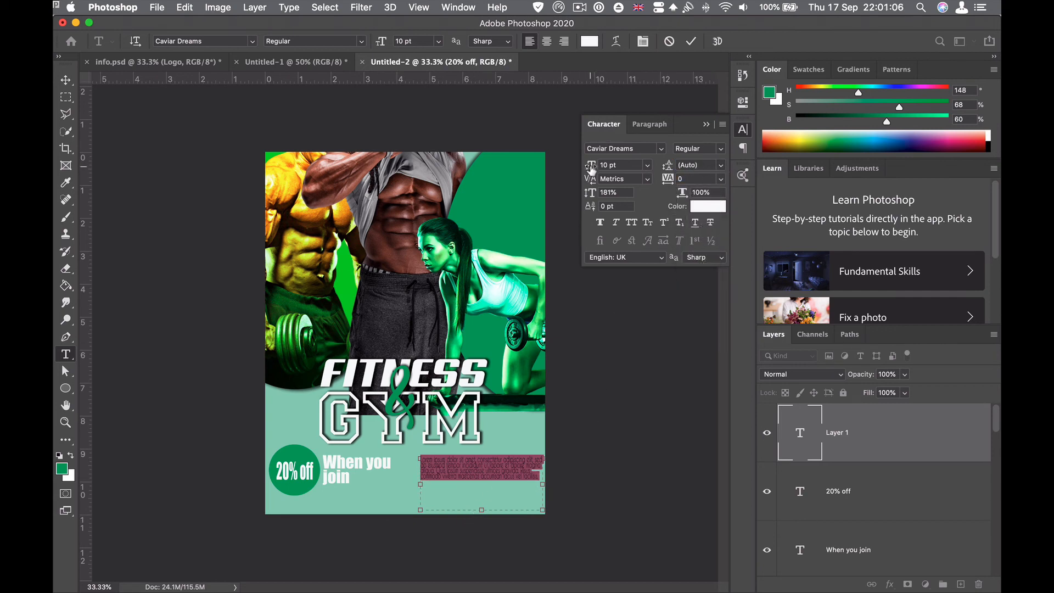
{"action": "left_click_drag", "start_coordinate": [591, 169], "coordinate": [594, 170]}
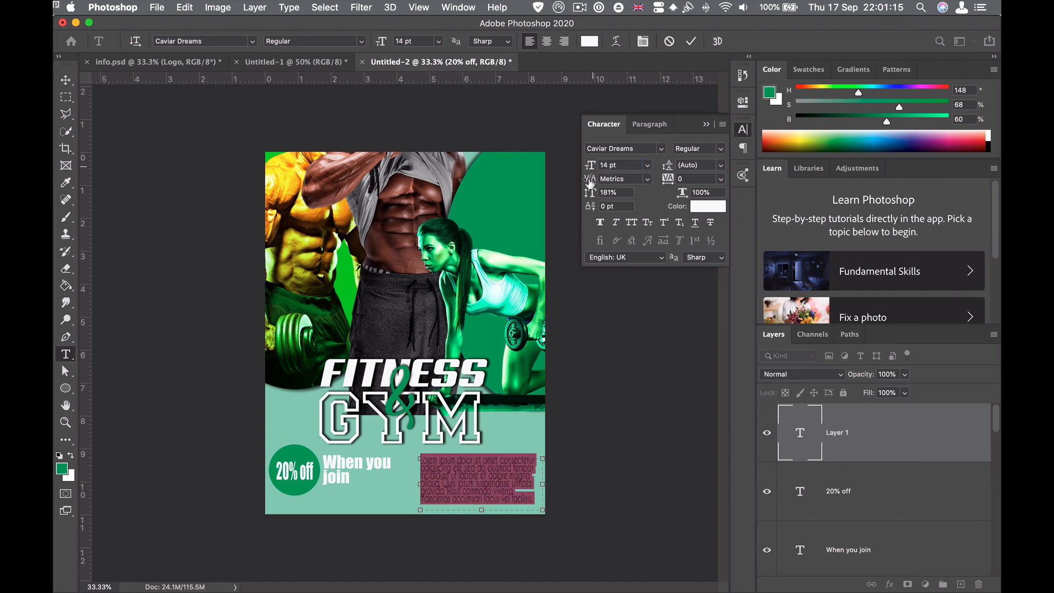
{"action": "left_click_drag", "start_coordinate": [526, 535], "coordinate": [532, 536]}
{"action": "left_click", "coordinate": [692, 42]}
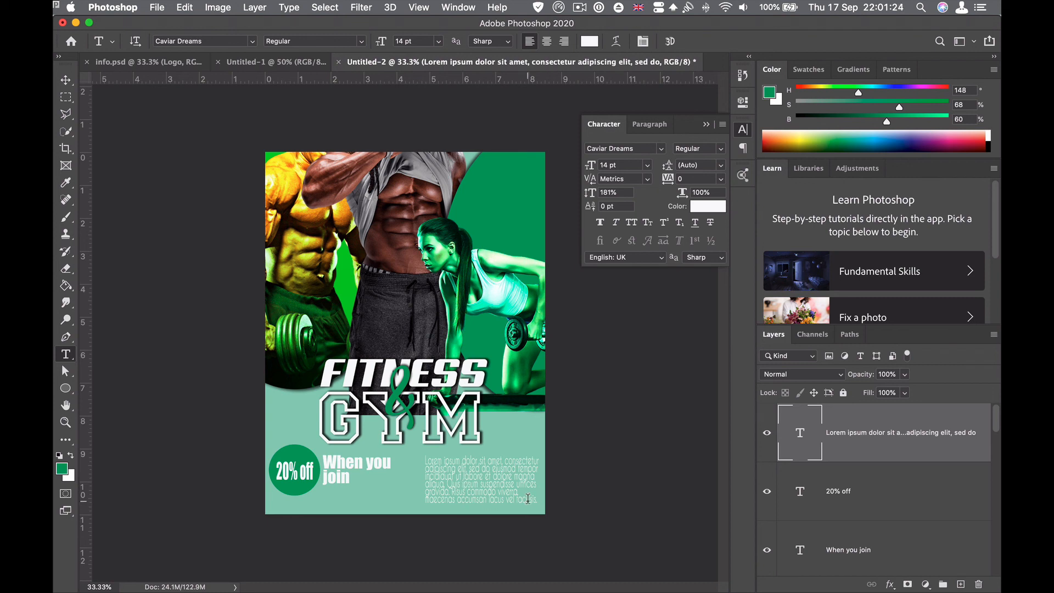
Change the whole Lorem ipsum paragraph to Arial with 20 pt leading.
{"action": "left_click_drag", "start_coordinate": [537, 503], "coordinate": [425, 458]}
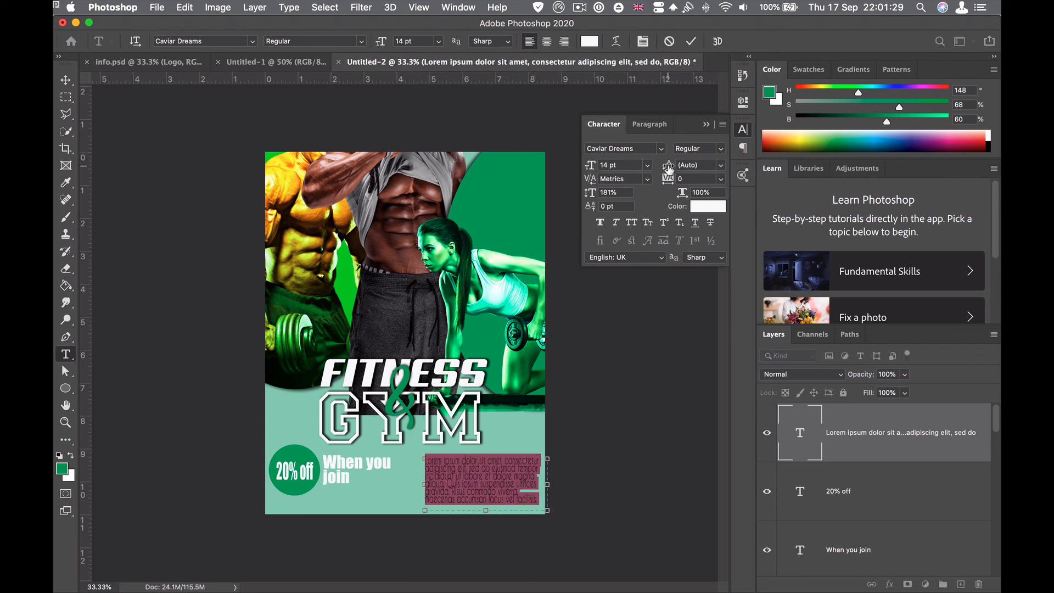
{"action": "left_click_drag", "start_coordinate": [668, 170], "coordinate": [670, 169]}
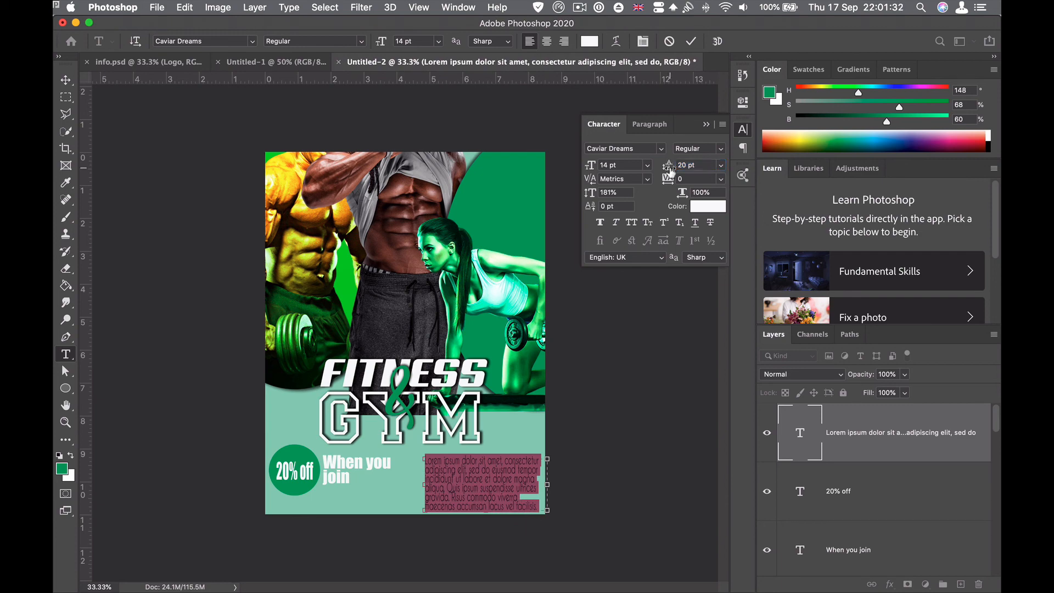
{"action": "left_click", "coordinate": [663, 149]}
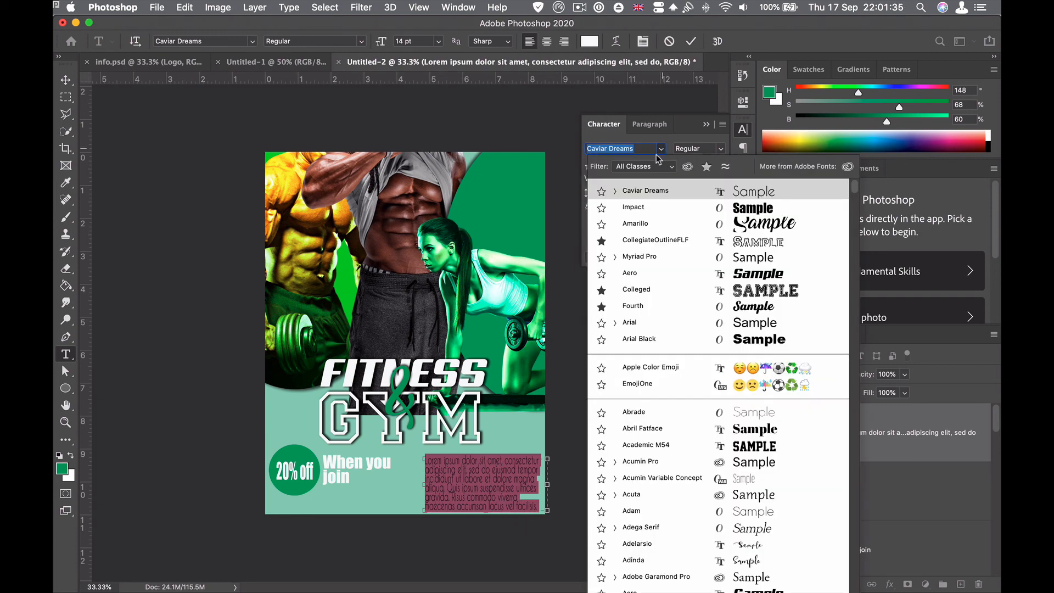
{"action": "left_click", "coordinate": [663, 323]}
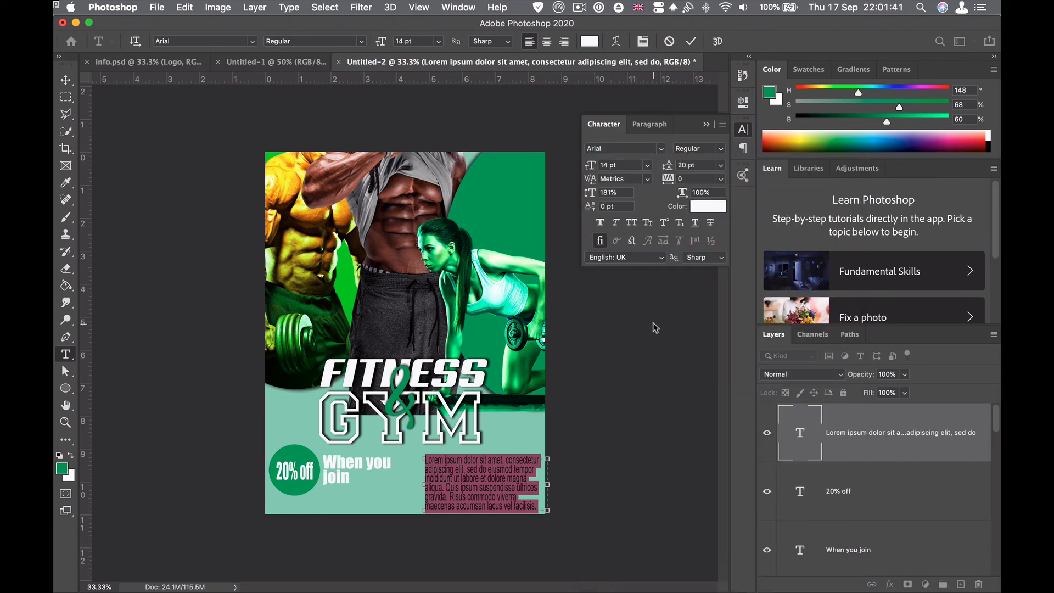
{"action": "left_click", "coordinate": [690, 42]}
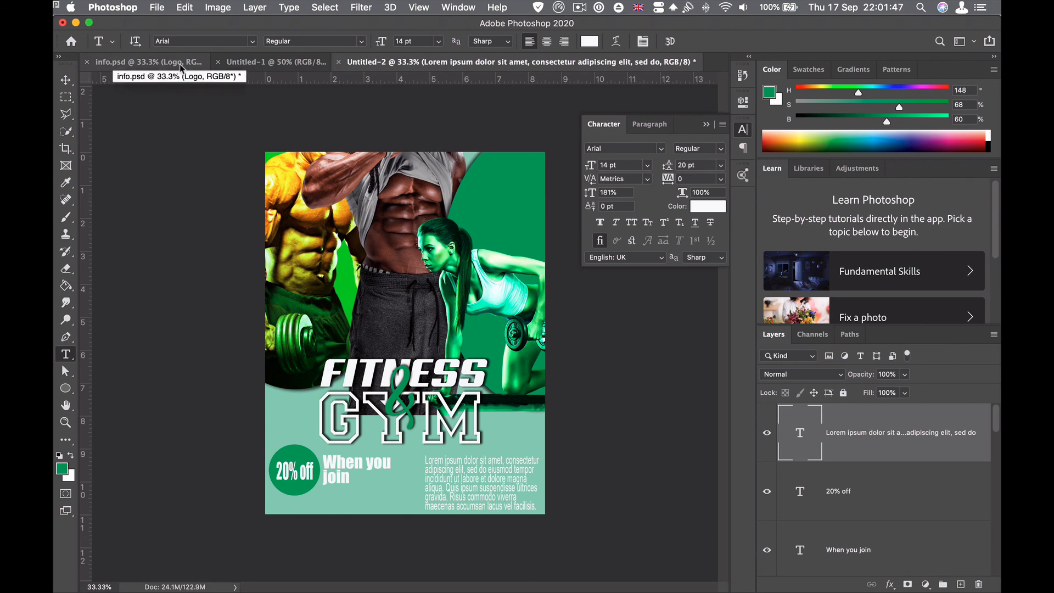
Copy the square SHALAKO logo from info.psd into the flyer's upper-right corner, scaled to 21.63%.
{"action": "left_click", "coordinate": [164, 62]}
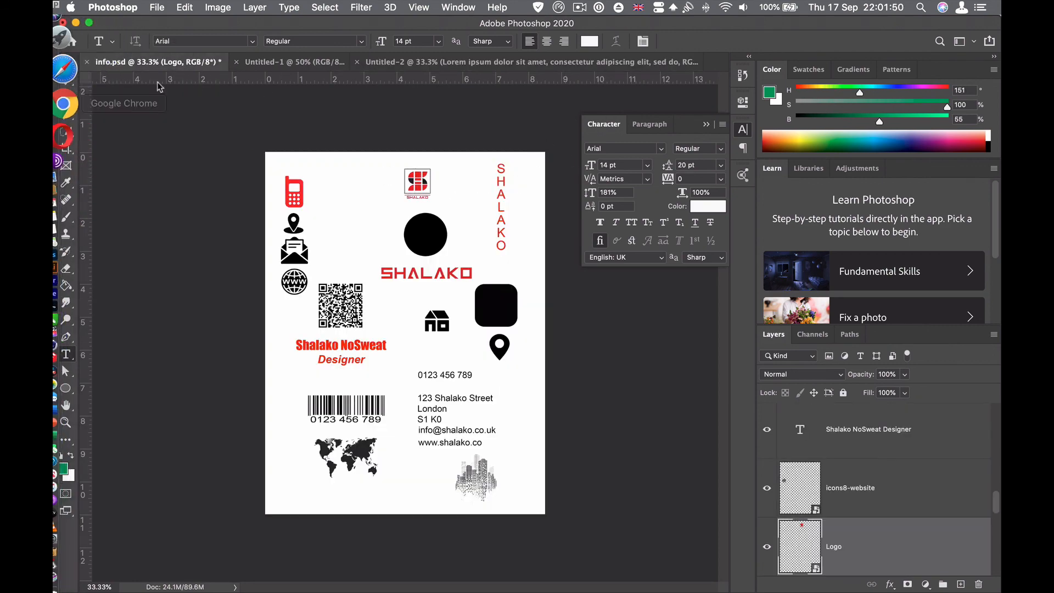
{"action": "left_click", "coordinate": [67, 80]}
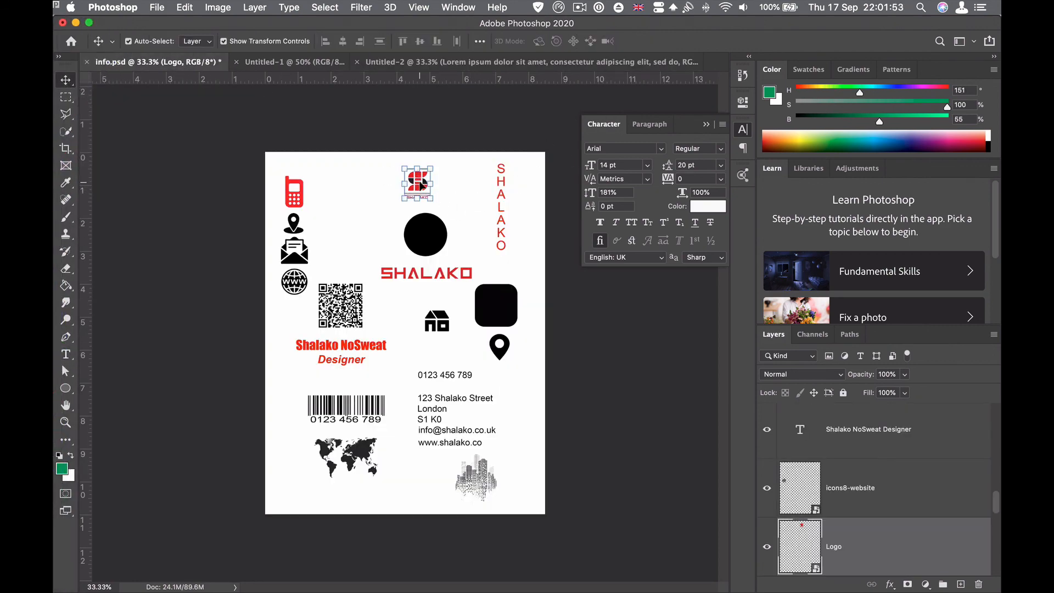
{"action": "left_click_drag", "start_coordinate": [420, 191], "coordinate": [526, 61]}
{"action": "mouse_move", "coordinate": [516, 177]}
{"action": "left_mouse_down"}
{"action": "mouse_move", "coordinate": [464, 220]}
{"action": "mouse_move", "coordinate": [522, 181]}
{"action": "left_mouse_up"}
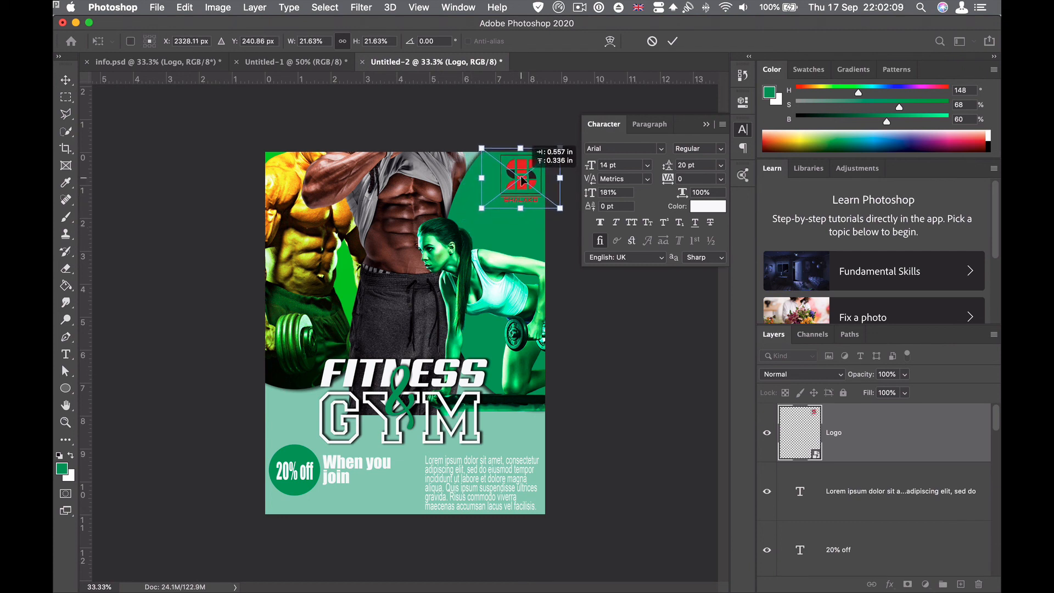
{"action": "left_click", "coordinate": [672, 41]}
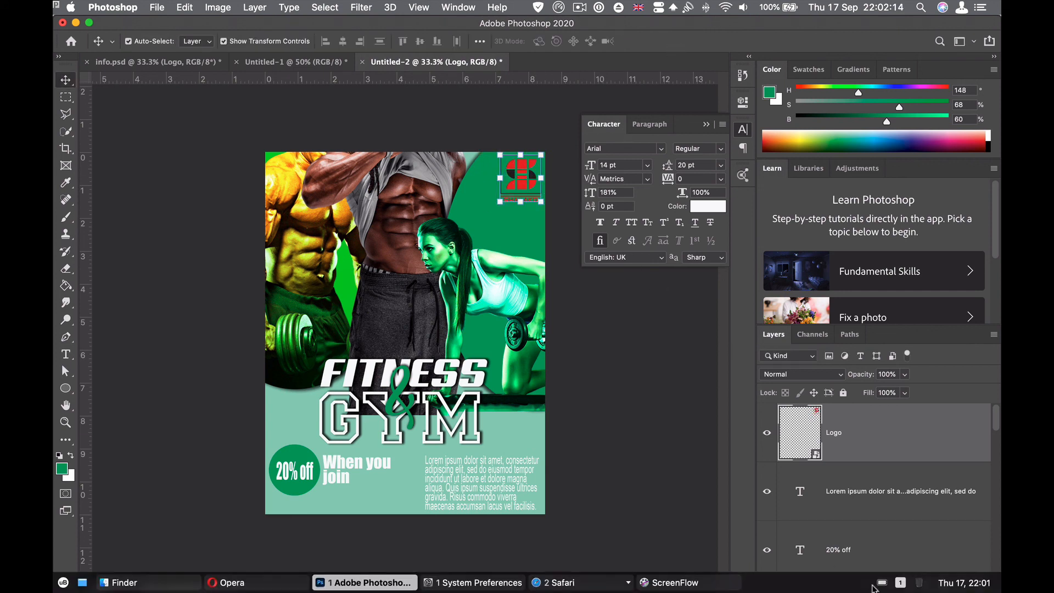
Apply an off-white Color Overlay to the Logo layer in Normal blend mode at 100% opacity.
{"action": "left_click", "coordinate": [889, 584]}
{"action": "left_click", "coordinate": [920, 514]}
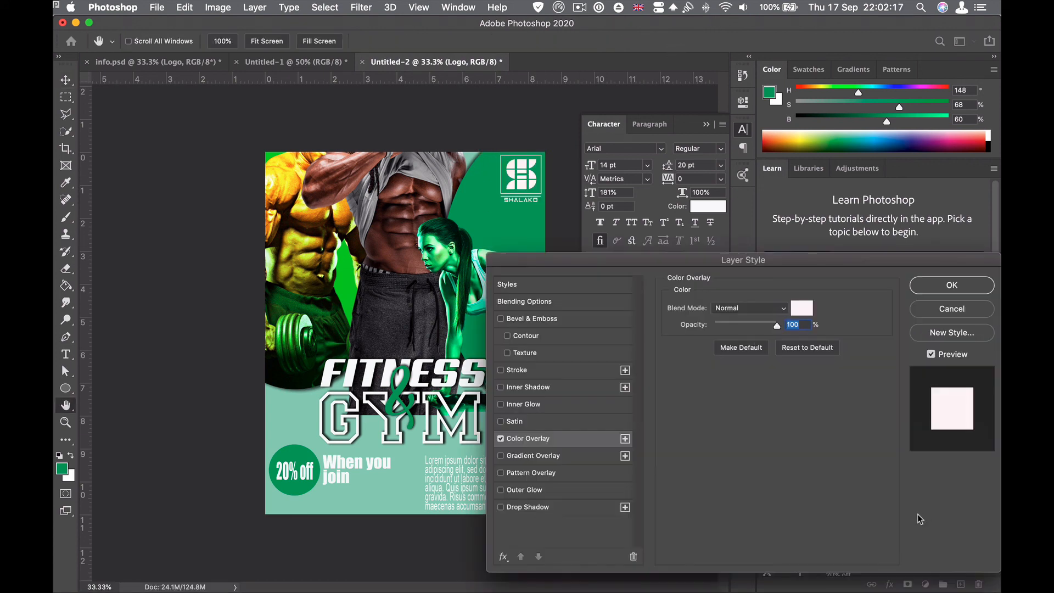
{"action": "left_click", "coordinate": [952, 286]}
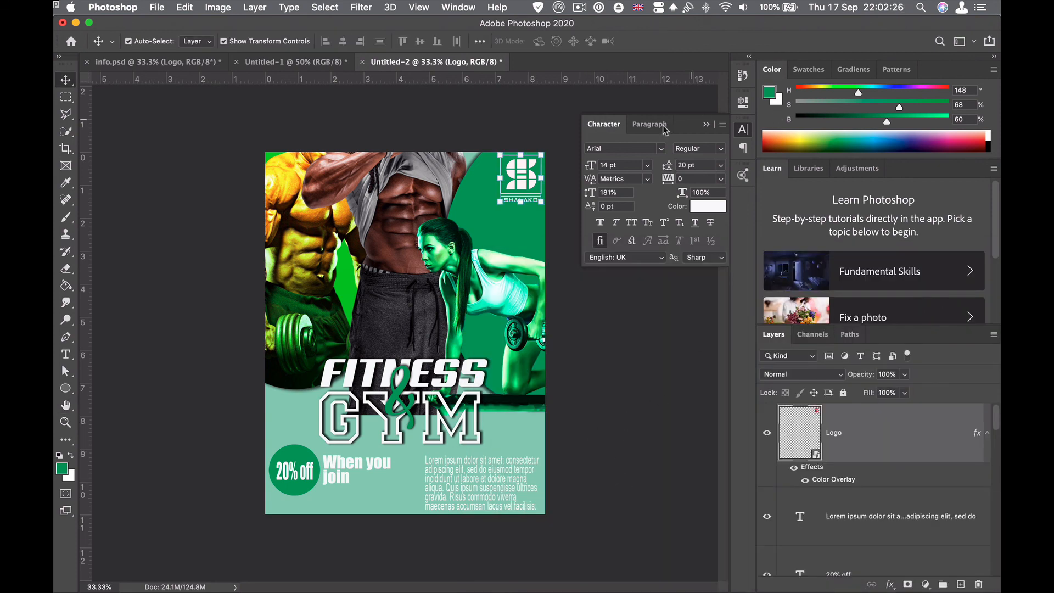
Collapse the character settings and nudge the Lorem ipsum paragraph slightly up and to the right.
{"action": "left_click", "coordinate": [586, 290]}
{"action": "left_click", "coordinate": [707, 125]}
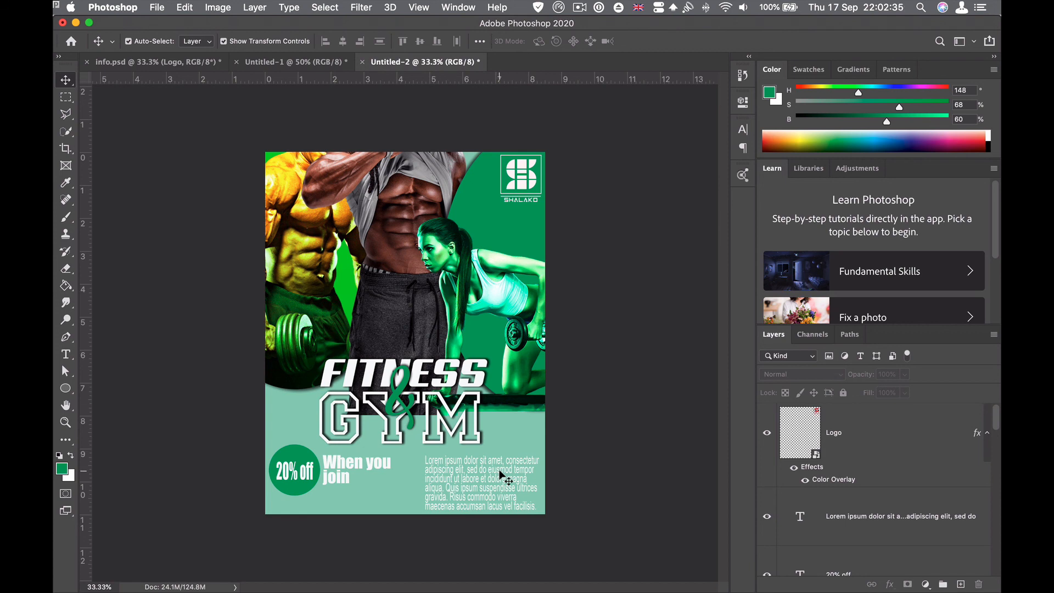
{"action": "left_click_drag", "start_coordinate": [500, 473], "coordinate": [504, 470]}
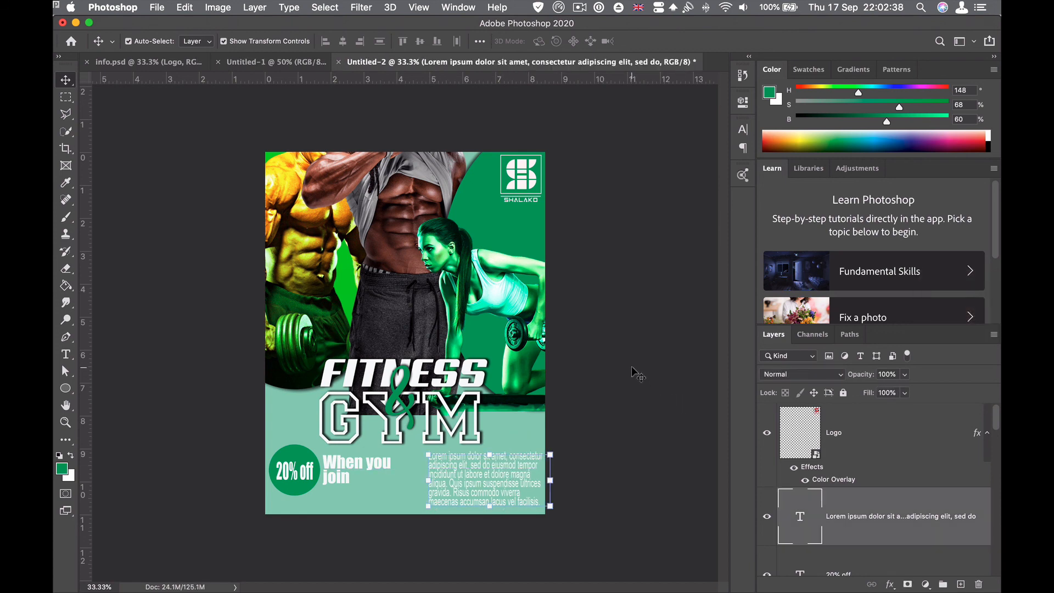